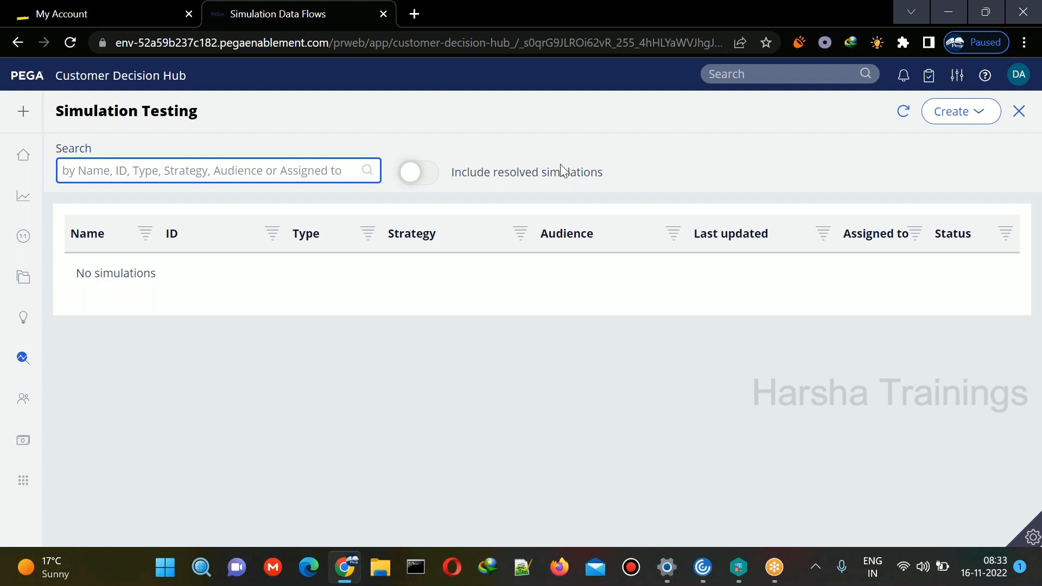
# Leave Simulation Testing, go to the Intelligence strategies list and start creating a strategy with a new canvas.
pyautogui.click(1019, 112)
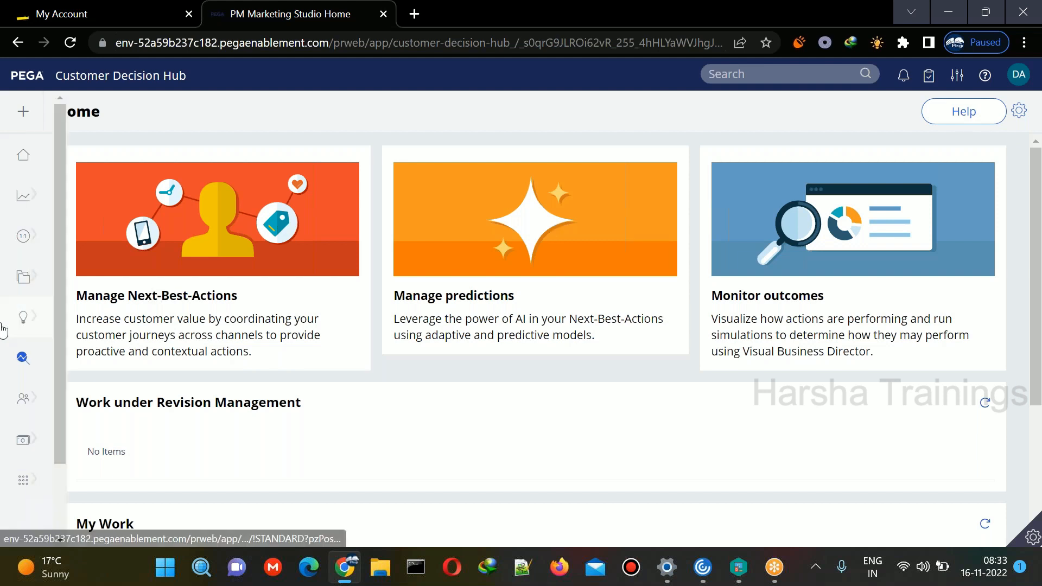
pyautogui.moveTo(25, 323)
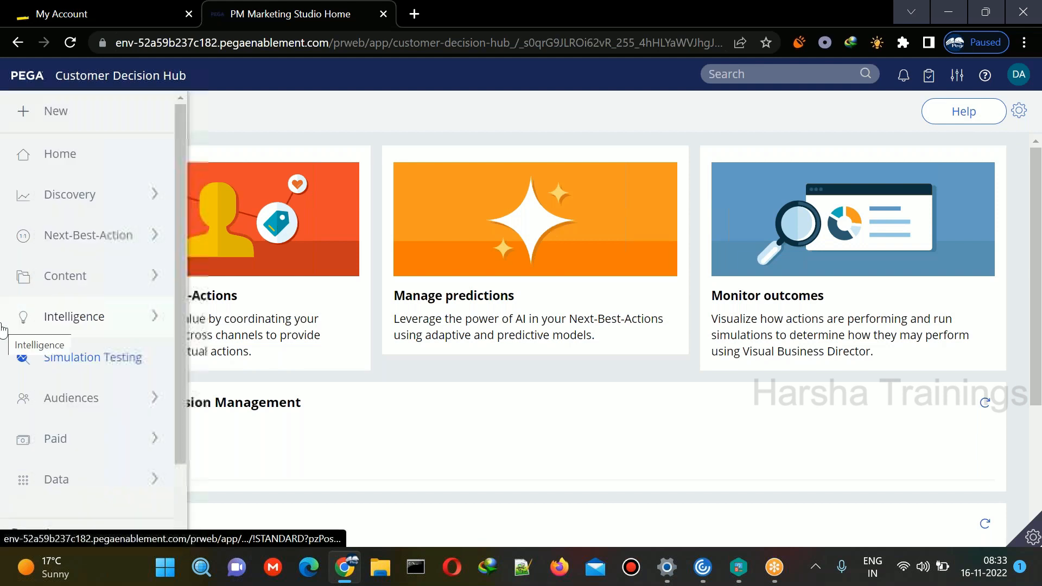
pyautogui.click(48, 315)
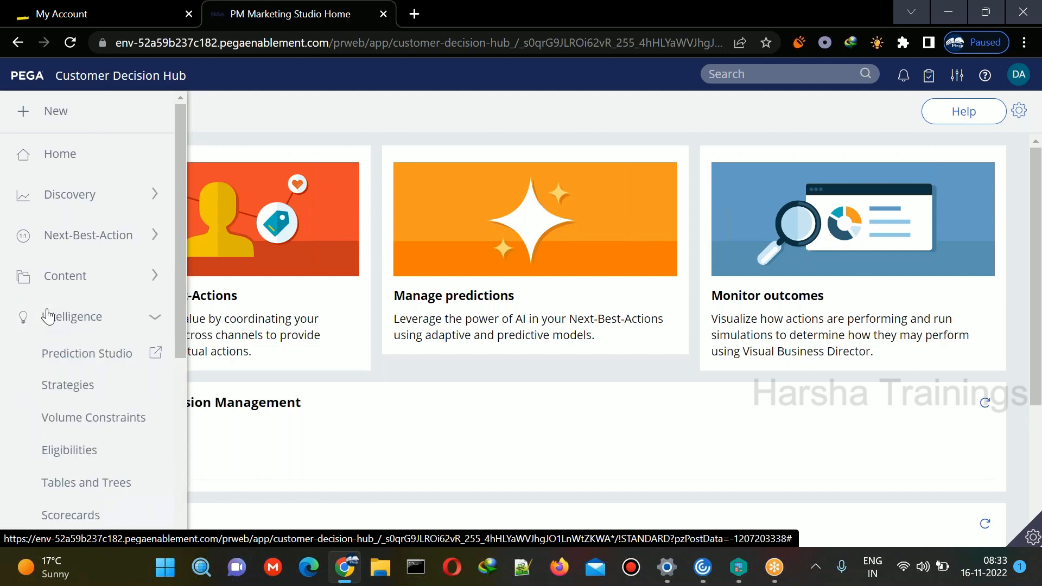
pyautogui.click(74, 392)
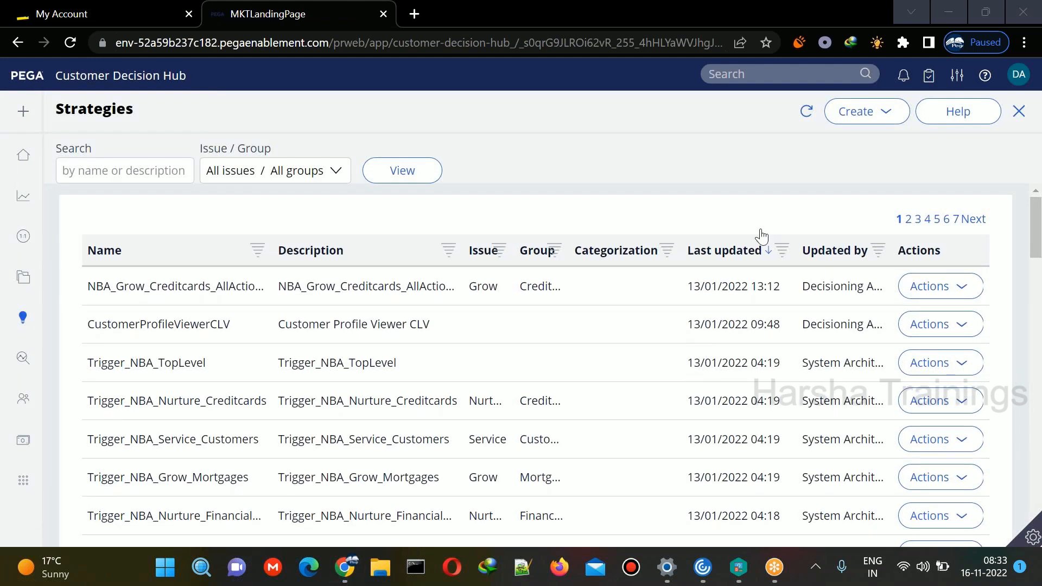
pyautogui.click(854, 115)
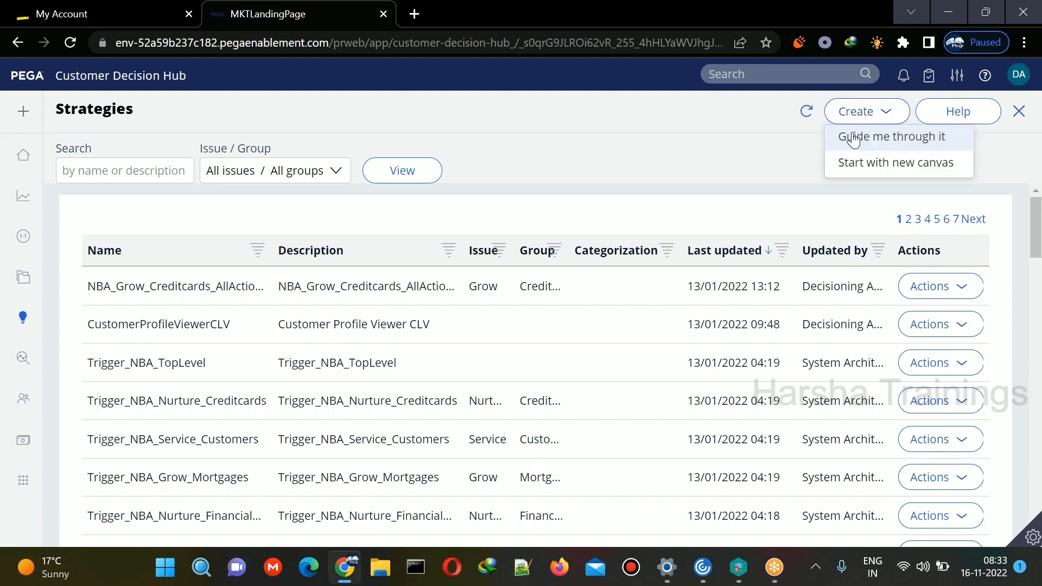
pyautogui.click(857, 164)
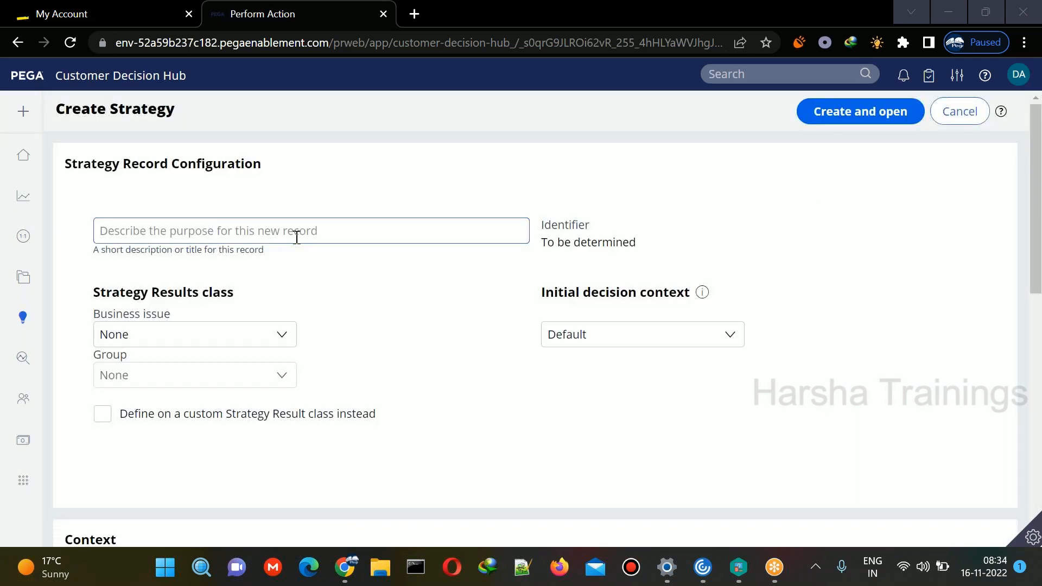
# Describe the new strategy as BasicComponents, with business issue Grow and group Credit cards.
pyautogui.click(297, 237)
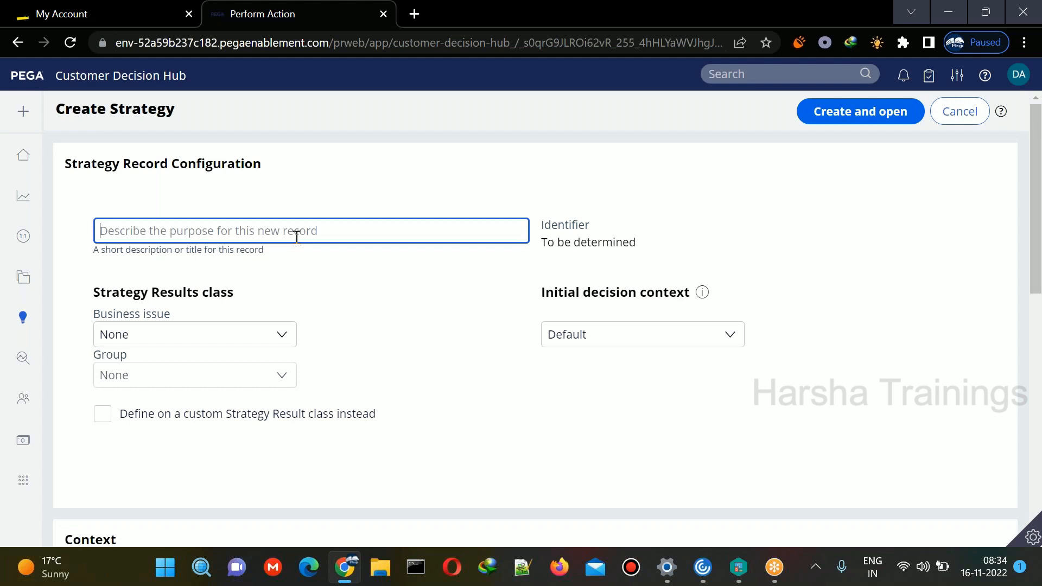
pyautogui.write('B')
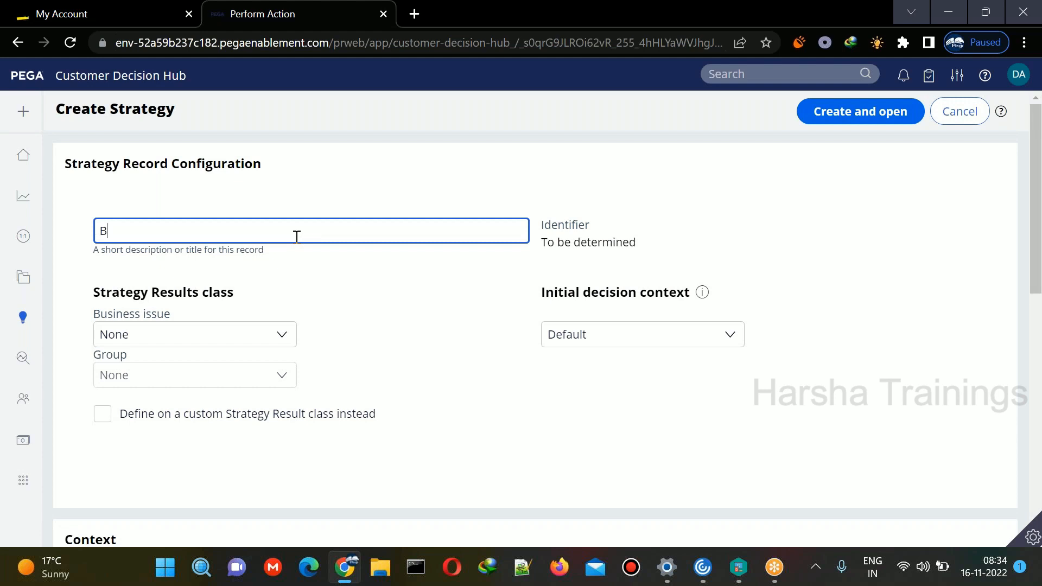
pyautogui.write('asicComponents')
pyautogui.click(238, 335)
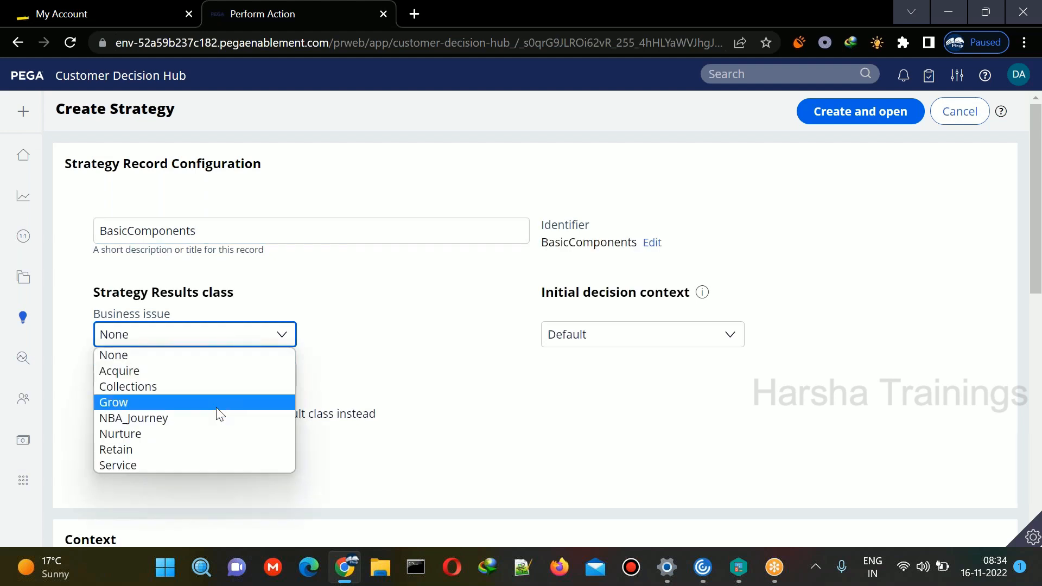
pyautogui.click(209, 404)
pyautogui.click(202, 375)
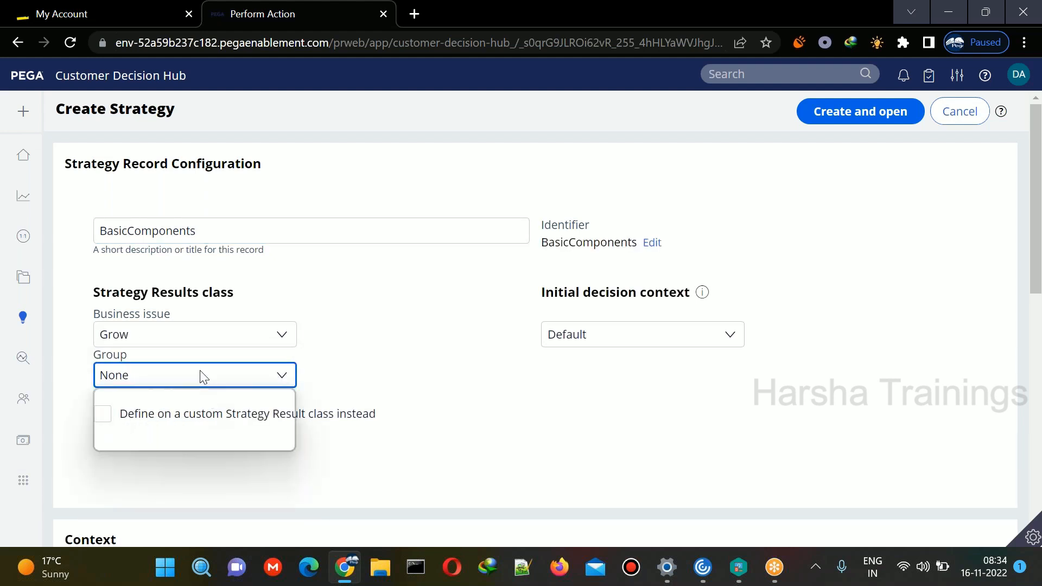
pyautogui.click(201, 411)
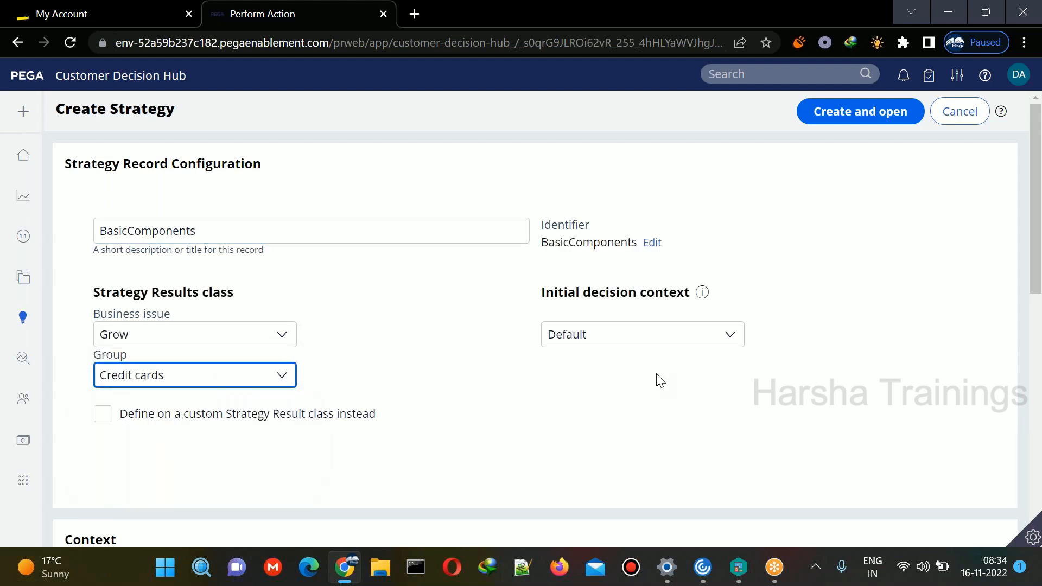
# Apply the strategy to the UBank-Data-Customer class, then create and open it.
pyautogui.moveTo(1041, 266); pyautogui.dragTo(1041, 304)
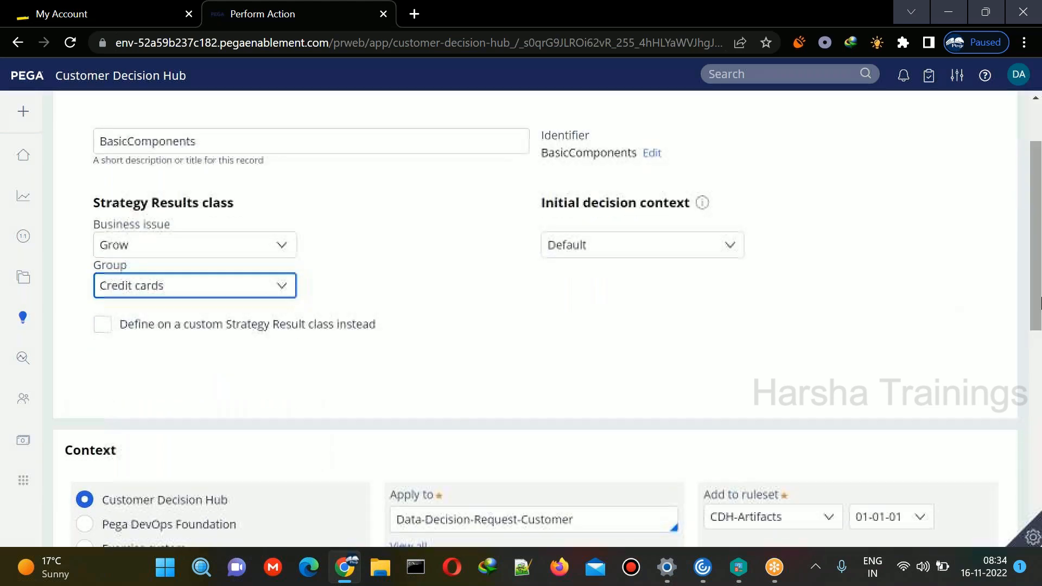
pyautogui.tripleClick(472, 525)
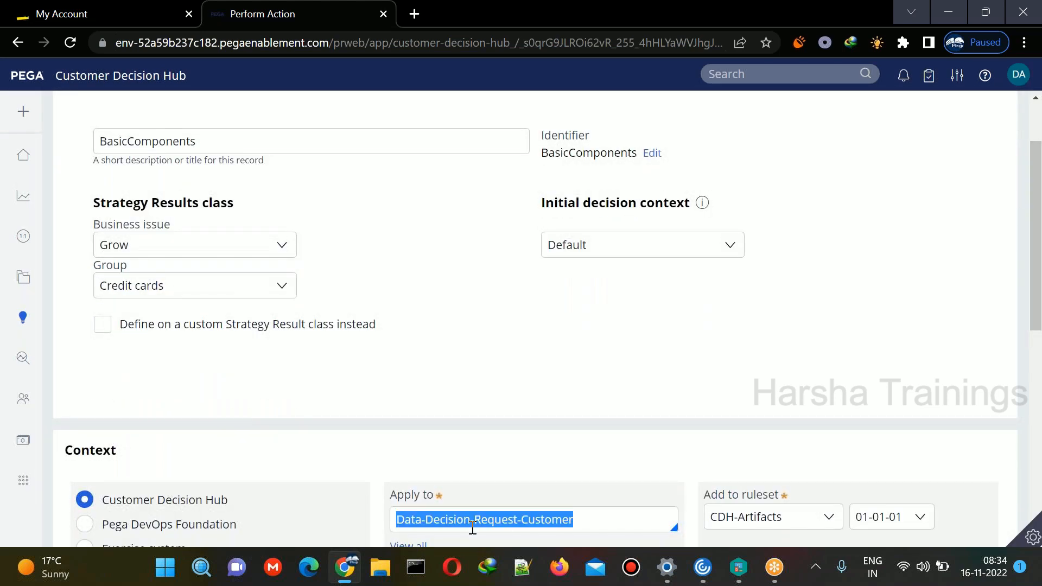
pyautogui.press('BackSpace')
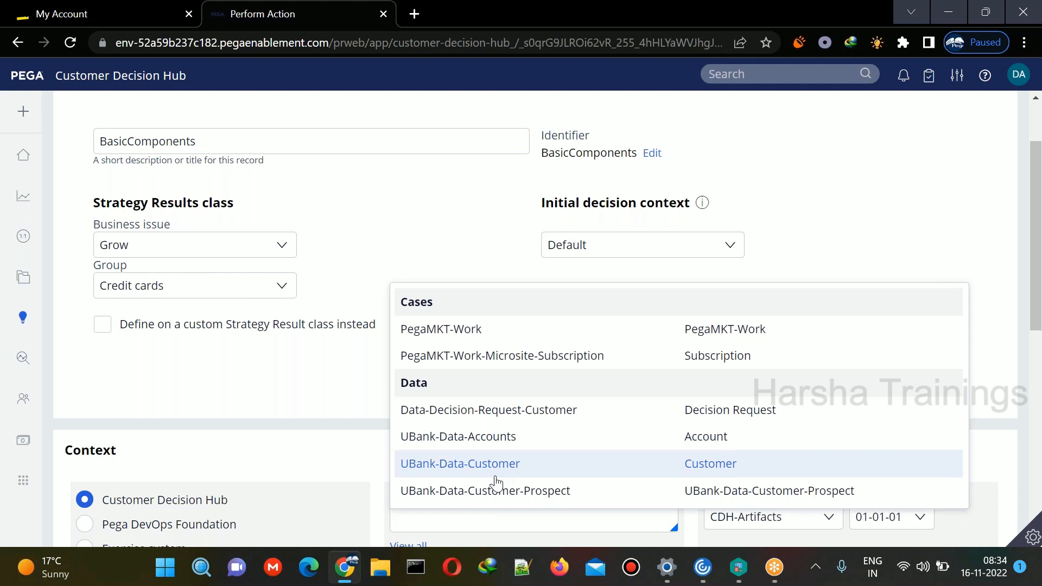
pyautogui.click(496, 477)
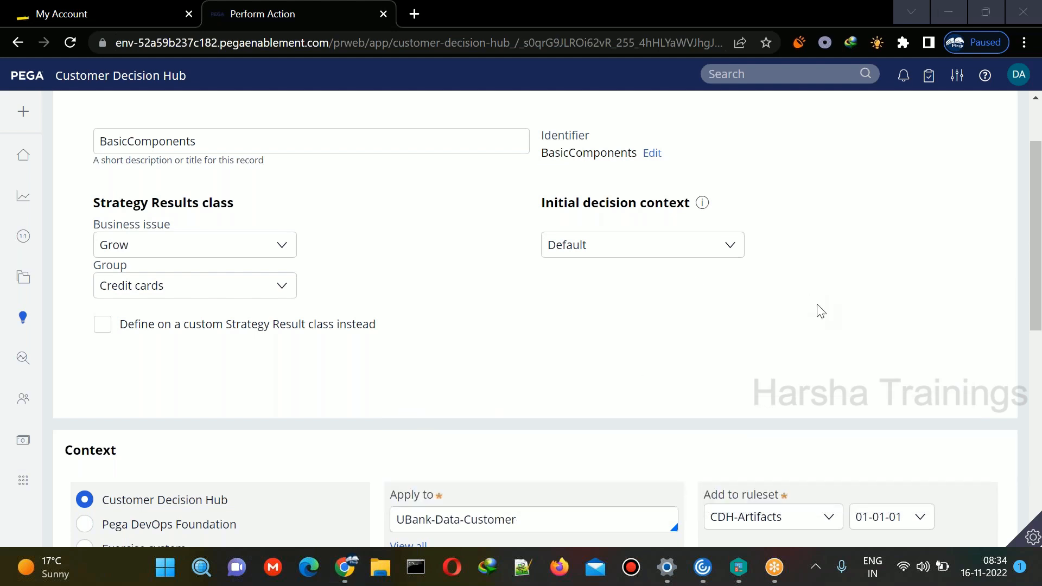
pyautogui.scroll(2, 1018, 173)
pyautogui.click(858, 113)
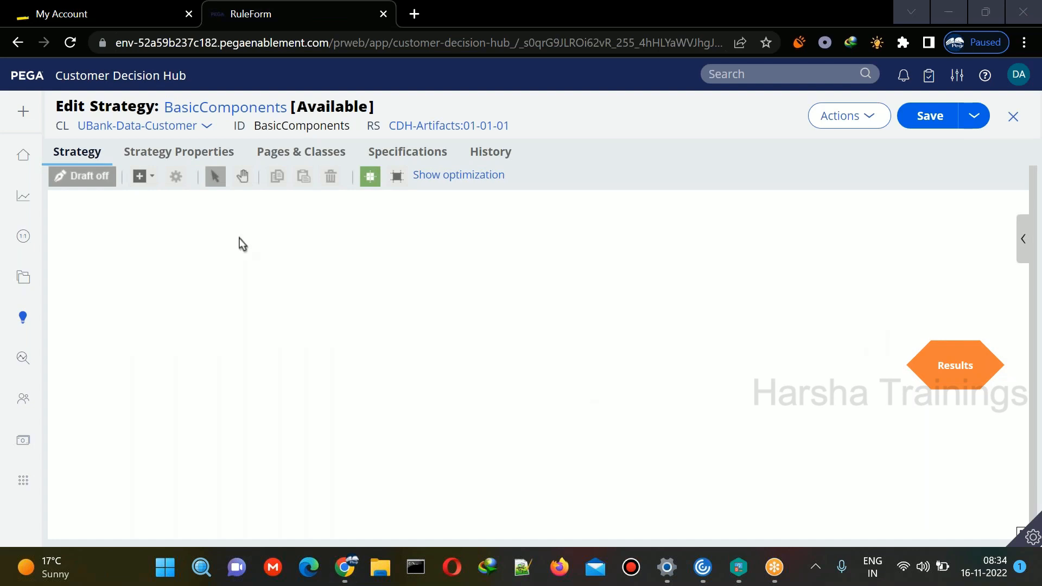
# Add a Proposition data import component to the canvas that imports all propositions from Grow, Credit cards.
pyautogui.click(144, 176)
pyautogui.click(143, 177)
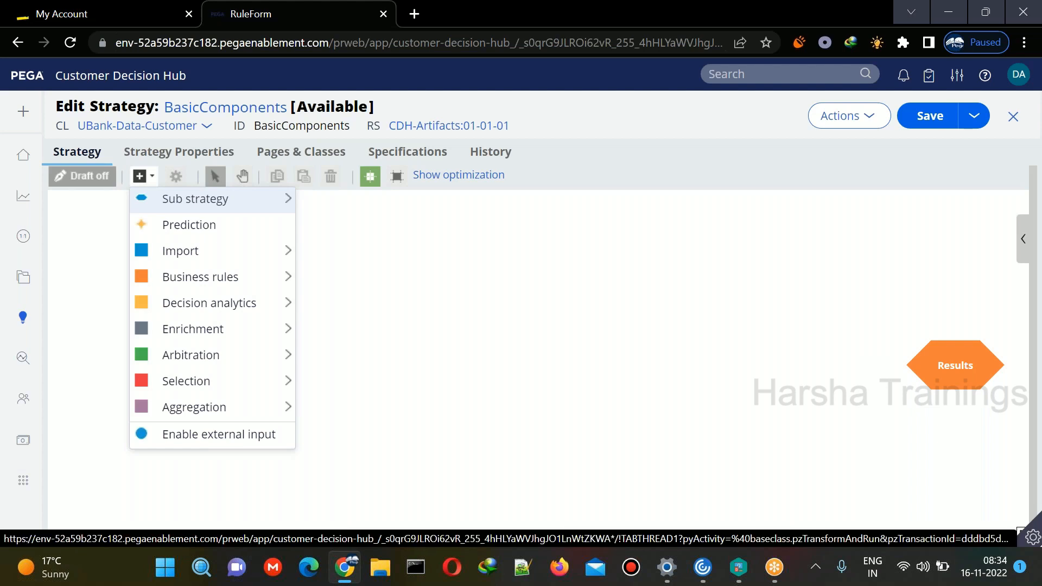
pyautogui.moveTo(176, 255)
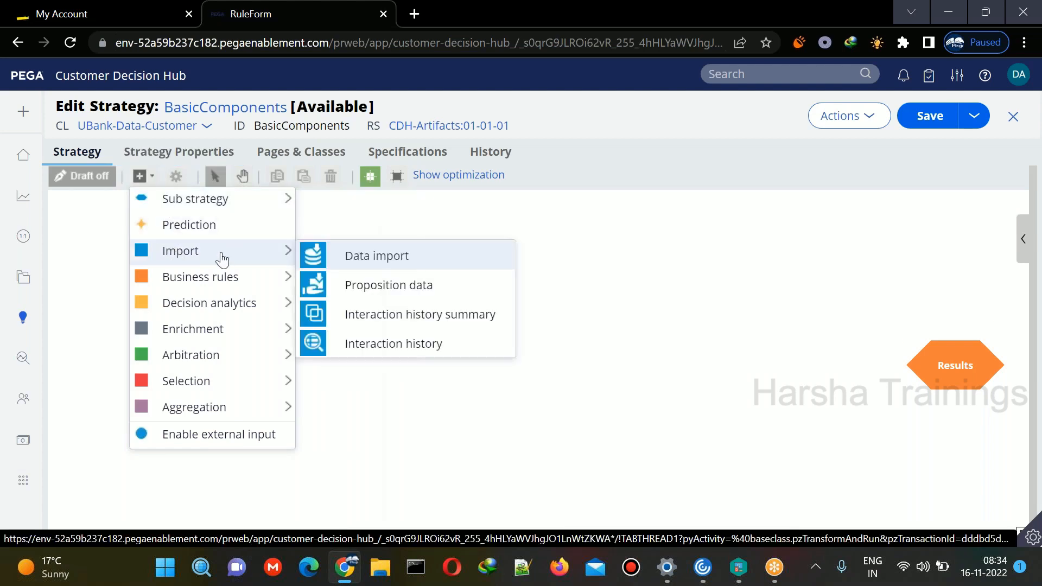
pyautogui.click(350, 285)
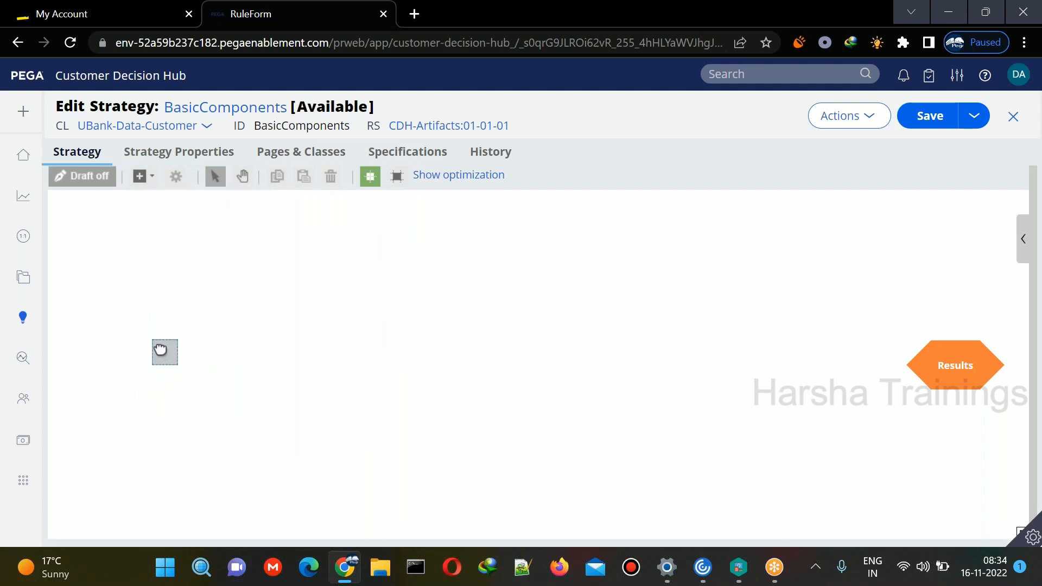
pyautogui.click(160, 350)
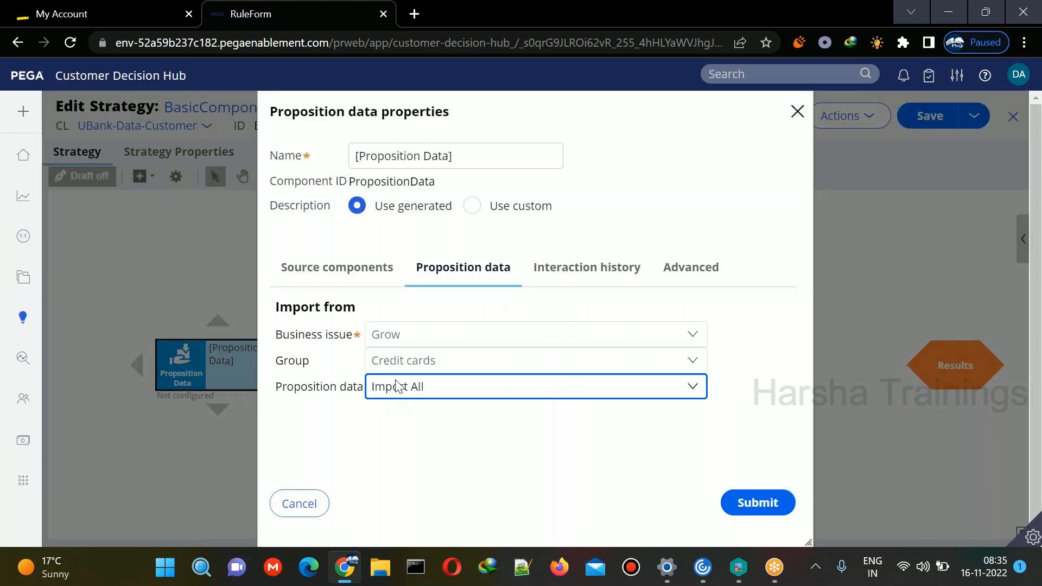
pyautogui.click(397, 387)
pyautogui.click(397, 386)
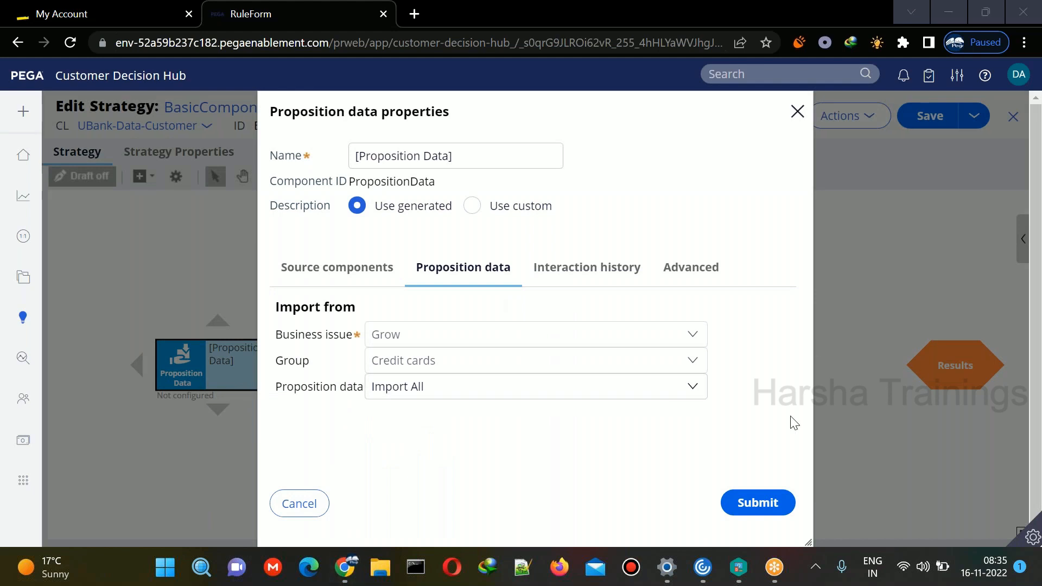
pyautogui.click(771, 506)
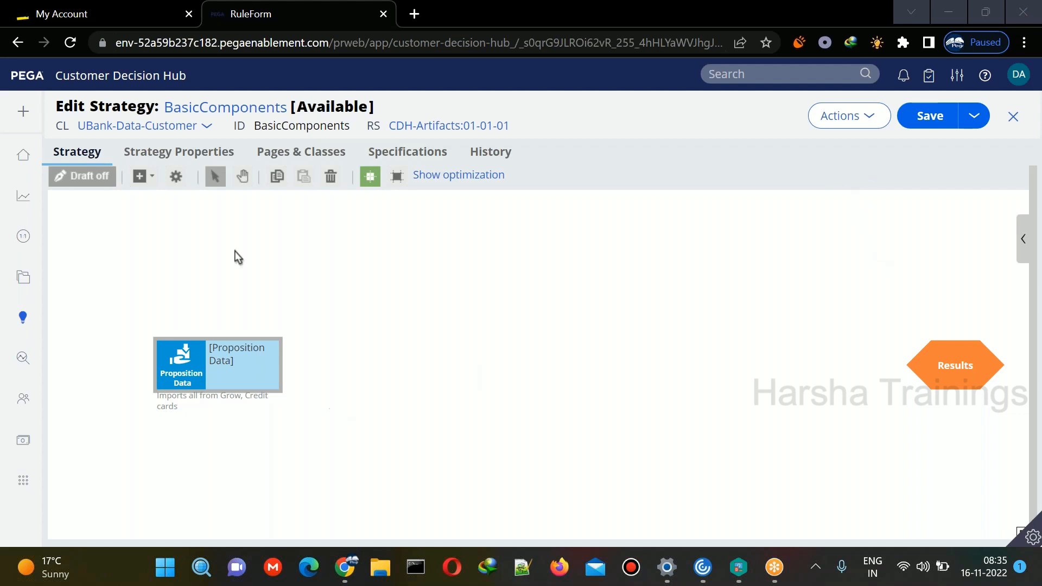
# Add a Set property enrichment component between the Proposition Data component and Results.
pyautogui.click(151, 180)
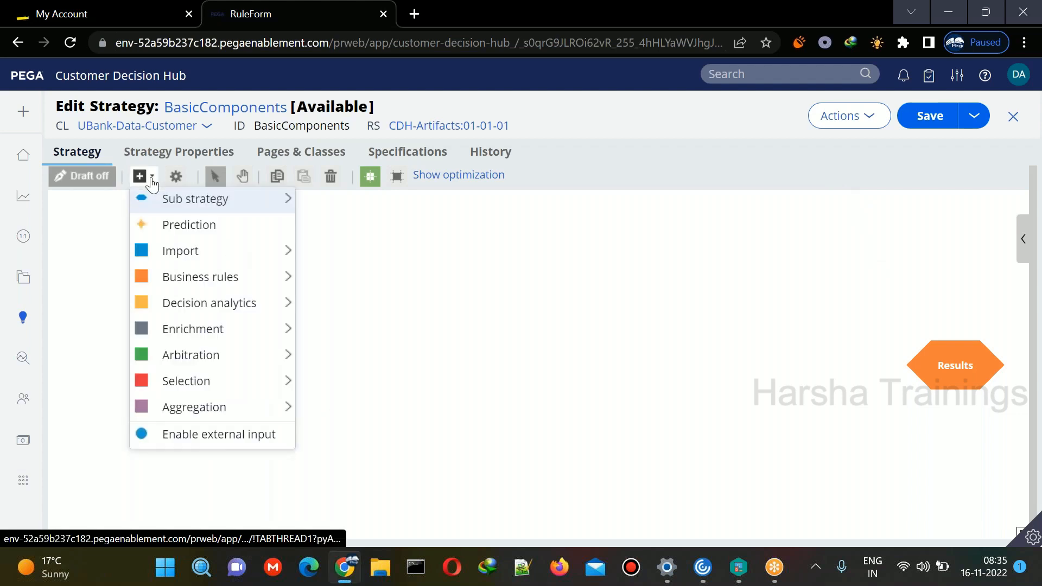
pyautogui.moveTo(181, 252)
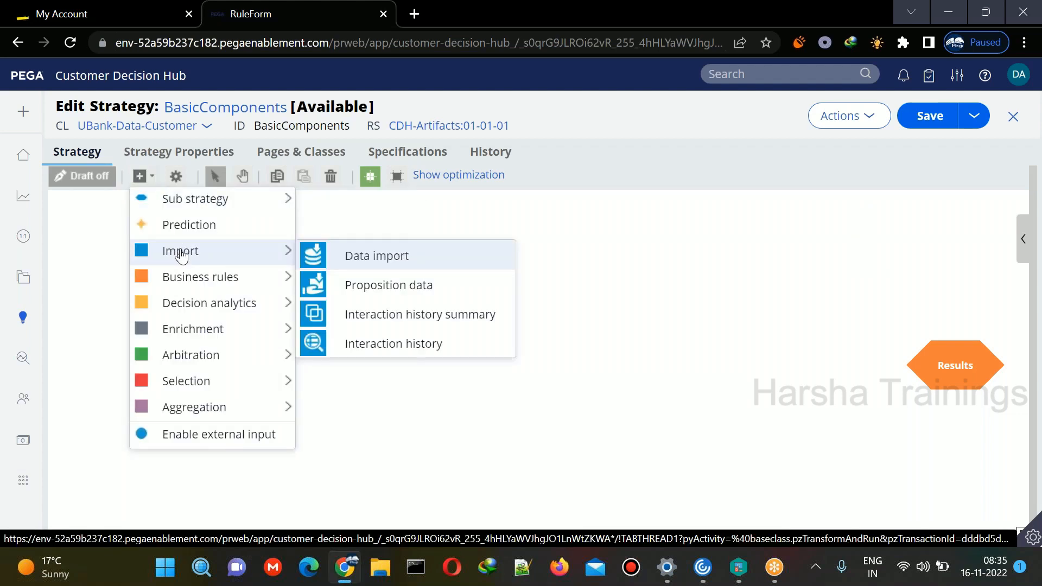
pyautogui.moveTo(200, 276)
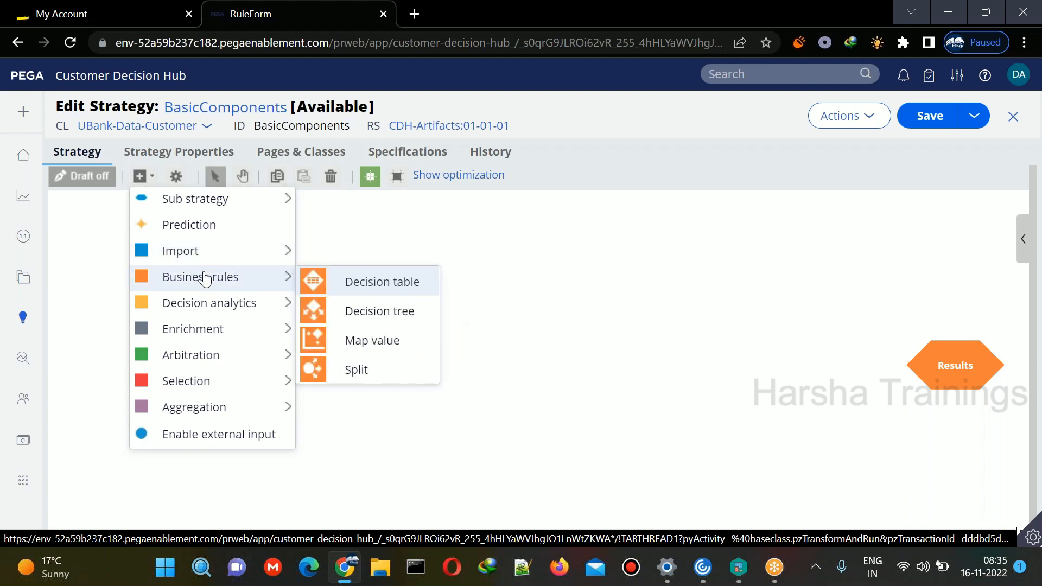
pyautogui.moveTo(204, 304)
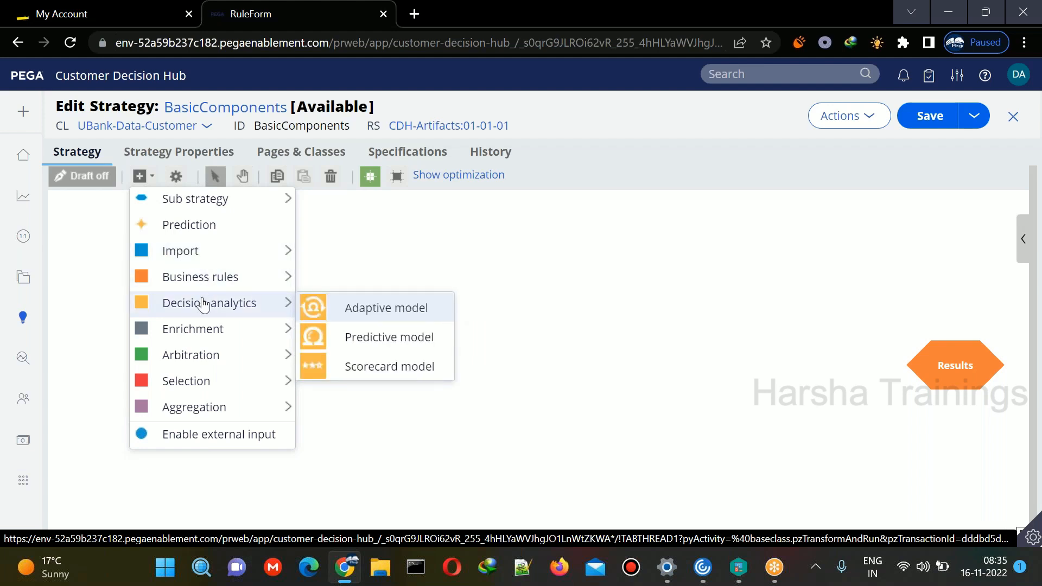
pyautogui.moveTo(204, 334)
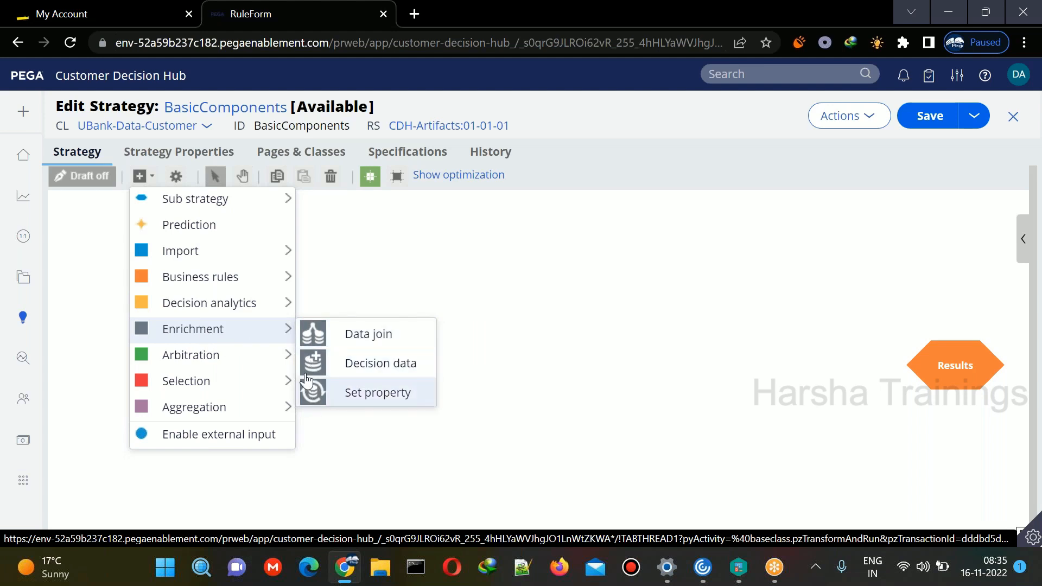
pyautogui.click(353, 392)
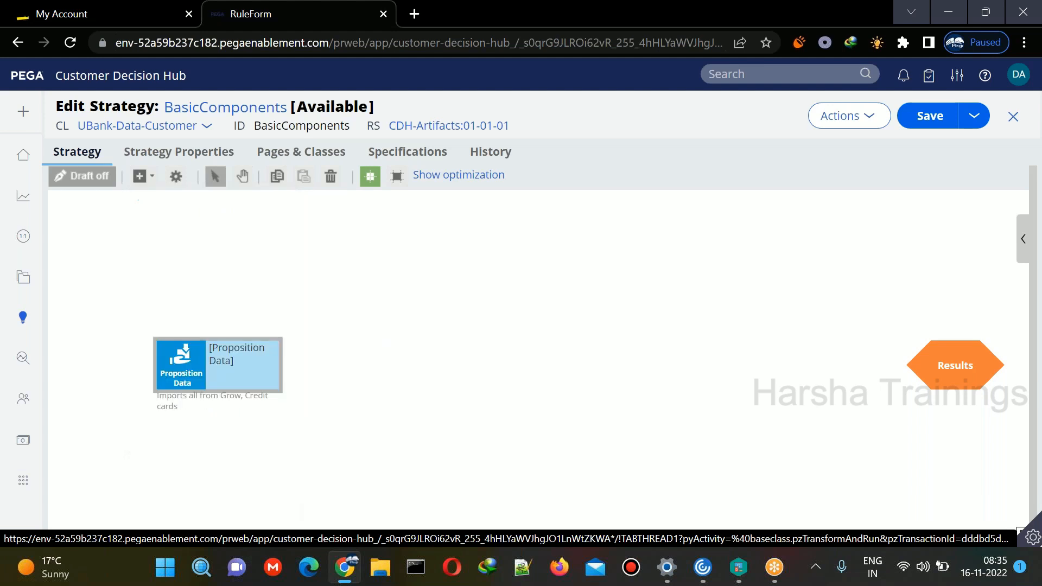
# Move the Proposition Data component higher on the canvas and make it import only StandardCard.
pyautogui.moveTo(213, 362); pyautogui.dragTo(202, 278)
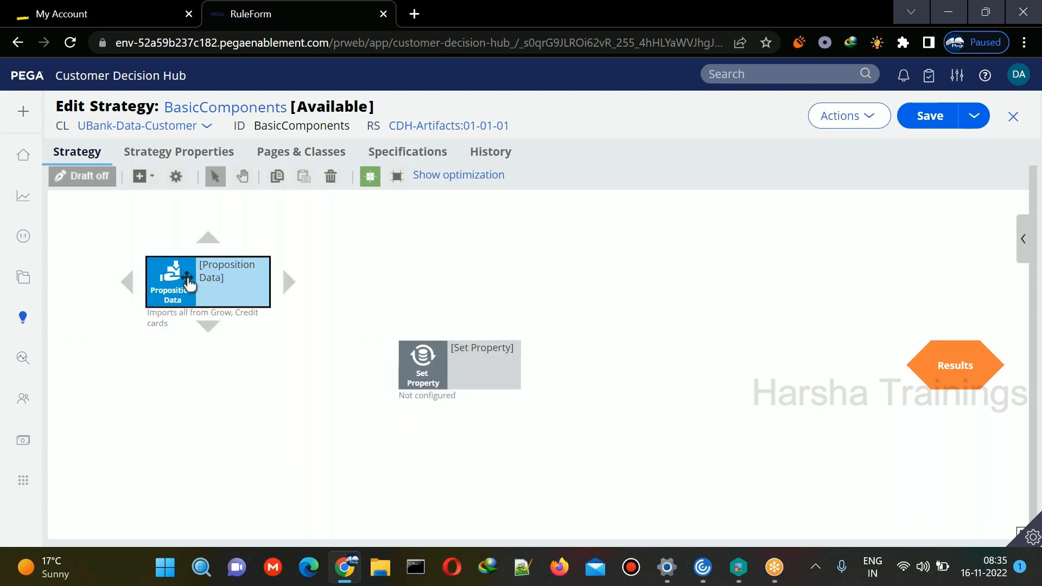
pyautogui.doubleClick(188, 283)
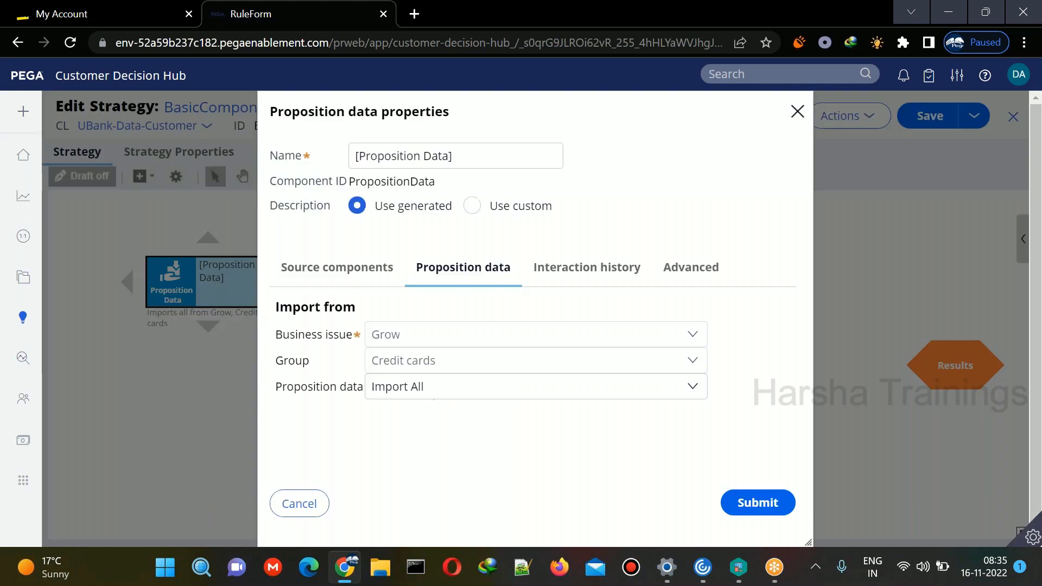
pyautogui.click(419, 386)
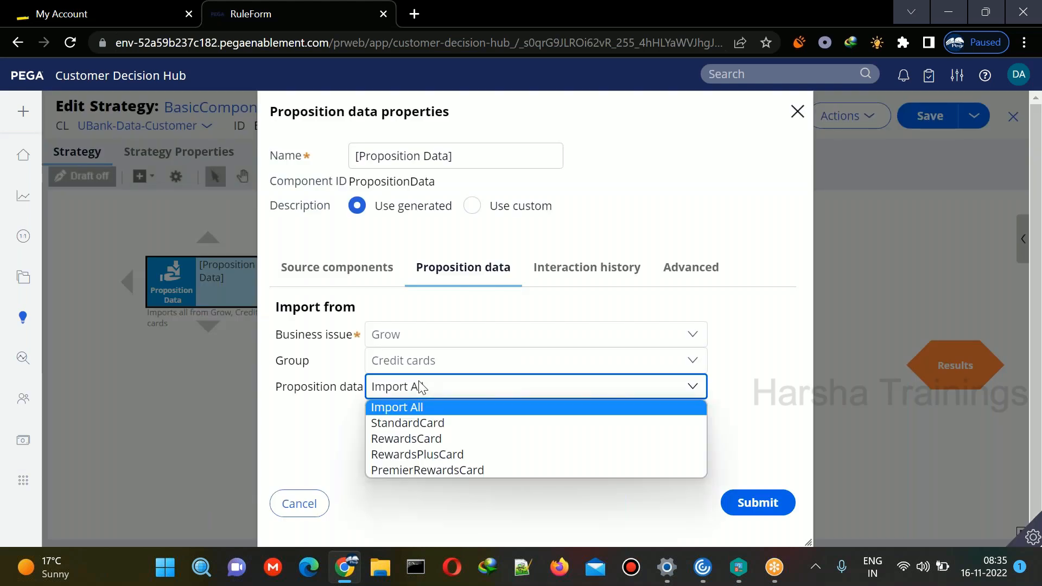
pyautogui.click(429, 423)
pyautogui.click(741, 504)
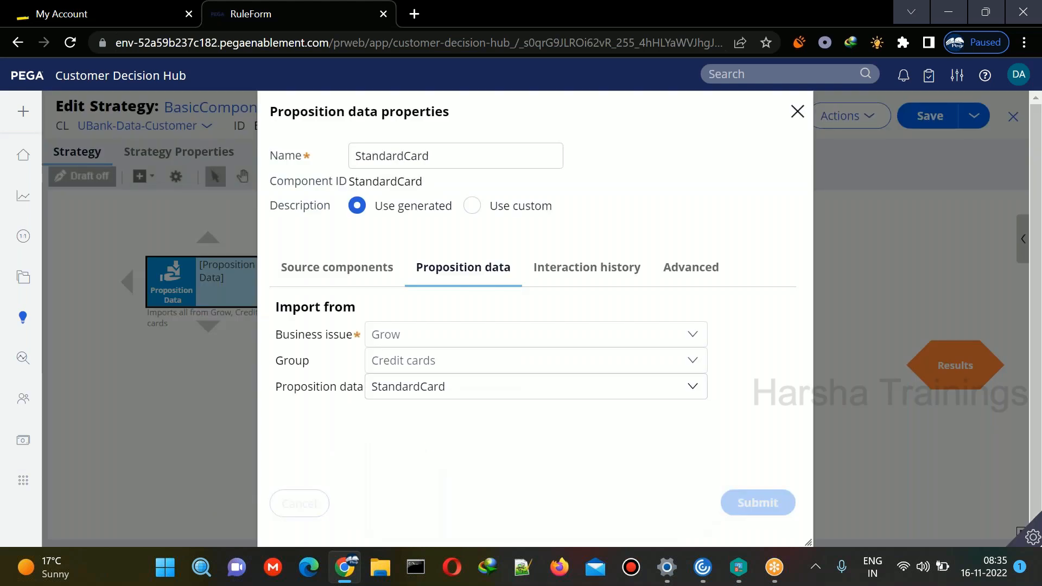
# Copy the StandardCard proposition data component and paste the copy below it on the canvas.
pyautogui.click(188, 279)
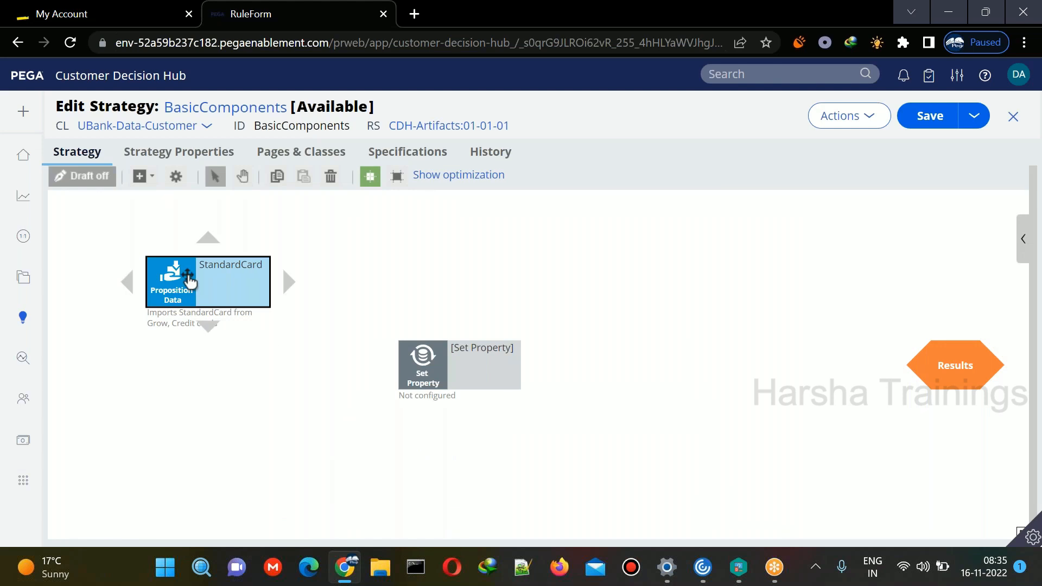
pyautogui.rightClick(189, 279)
pyautogui.click(226, 315)
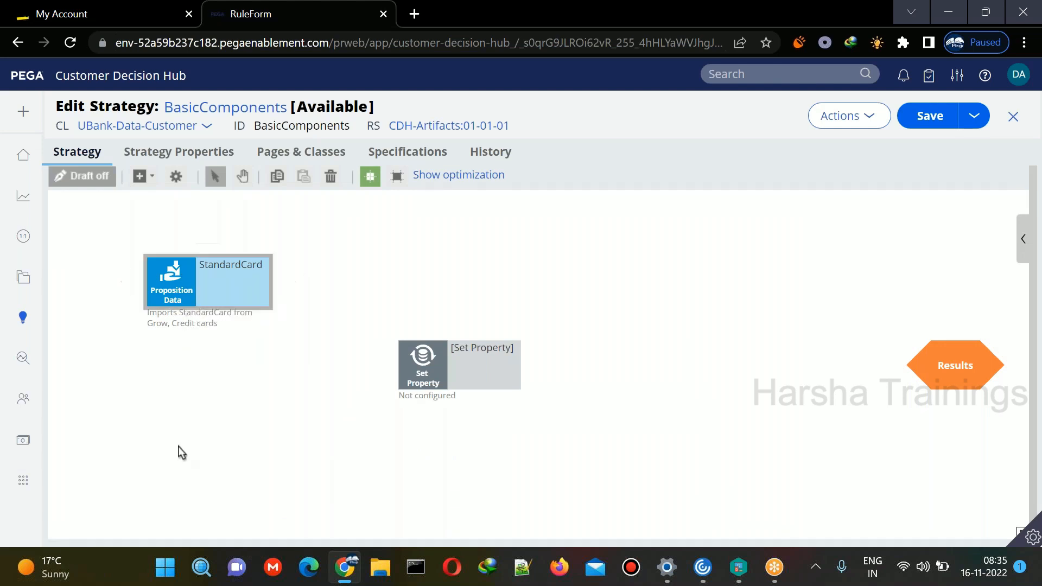
pyautogui.click(170, 454)
pyautogui.rightClick(170, 455)
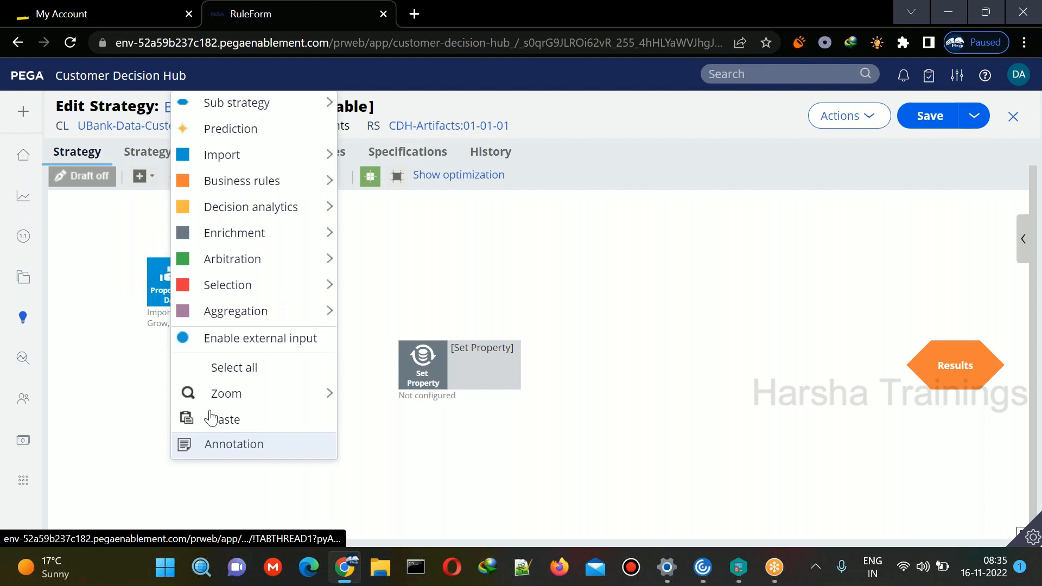
pyautogui.click(211, 419)
# Move the StandardCard component slightly higher and align the pasted copy directly beneath it.
pyautogui.click(179, 293)
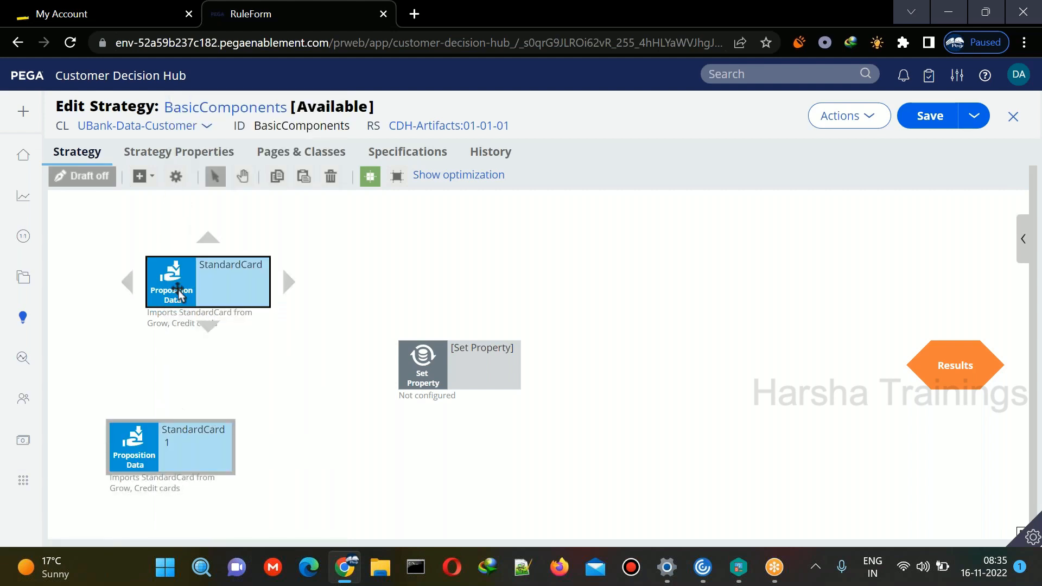
pyautogui.moveTo(179, 293); pyautogui.dragTo(175, 284)
pyautogui.click(171, 448)
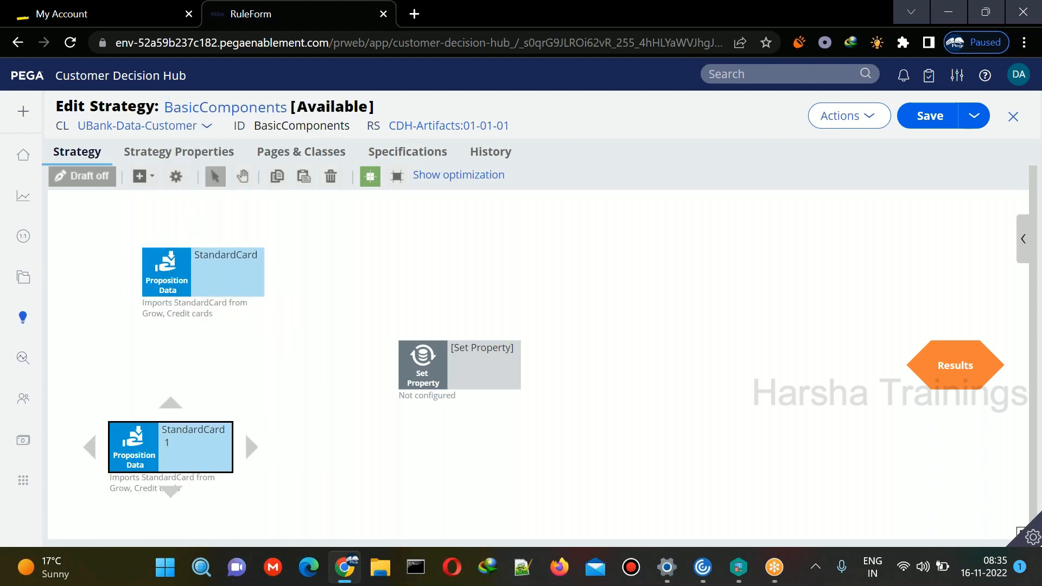
pyautogui.moveTo(140, 458); pyautogui.dragTo(172, 447)
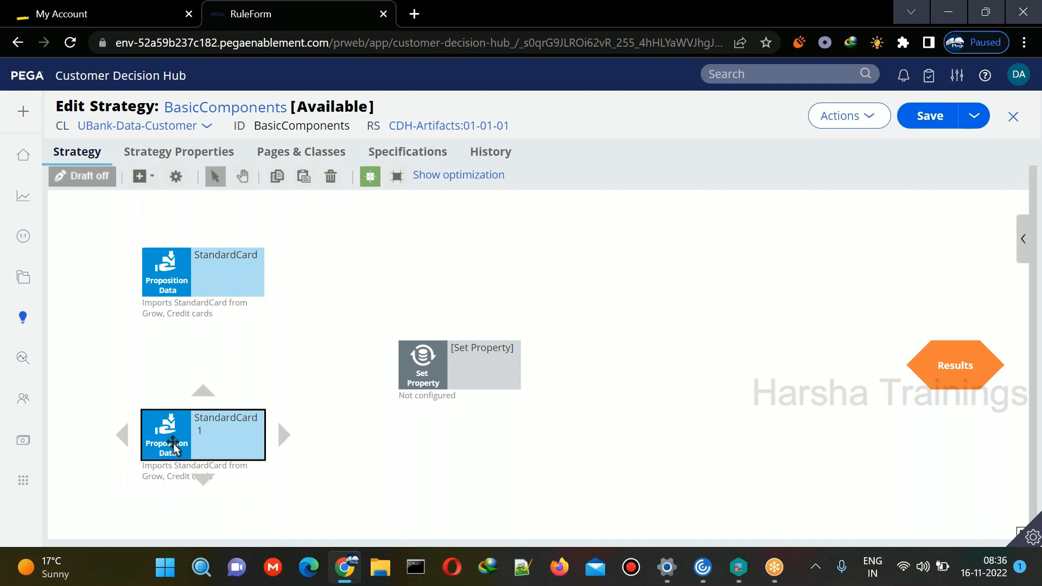
# Change the copied proposition data component to import RewardsCard from Grow, Credit cards.
pyautogui.doubleClick(173, 446)
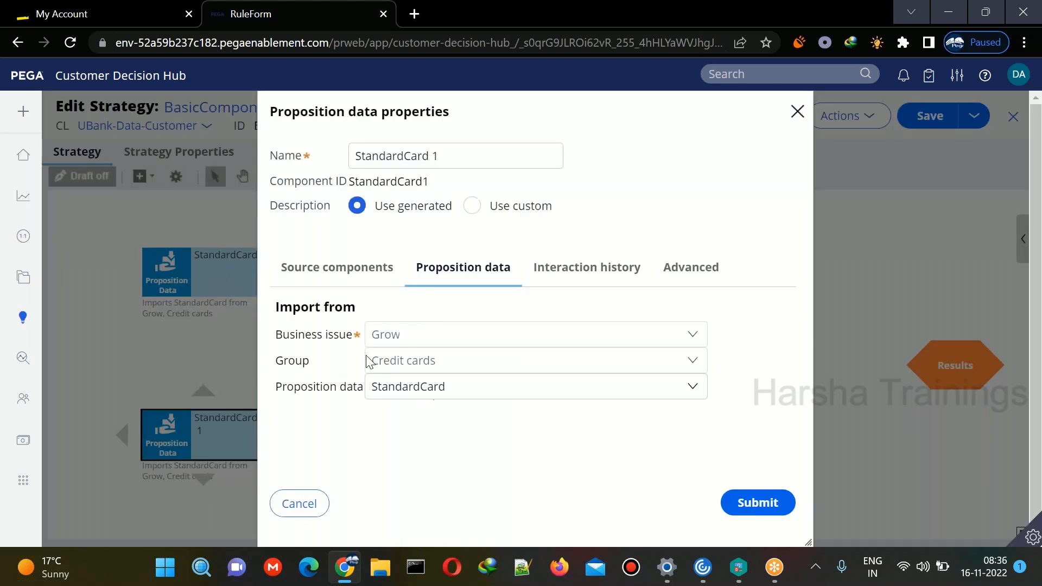
pyautogui.click(431, 392)
pyautogui.click(429, 437)
pyautogui.click(782, 504)
pyautogui.click(281, 355)
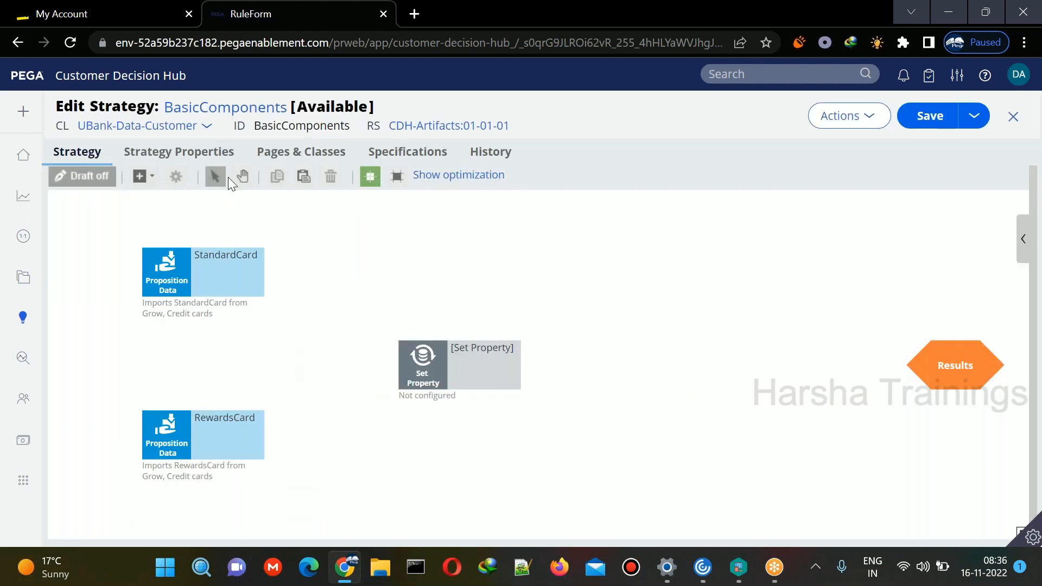
# Turn on pan mode and pan the strategy canvas to view the placed components.
pyautogui.click(242, 176)
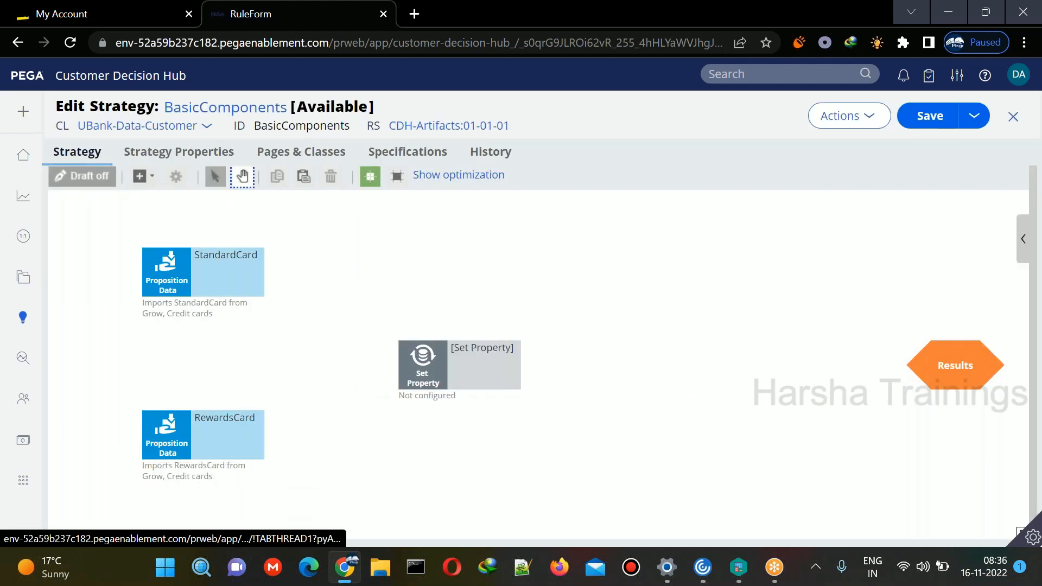
pyautogui.click(215, 177)
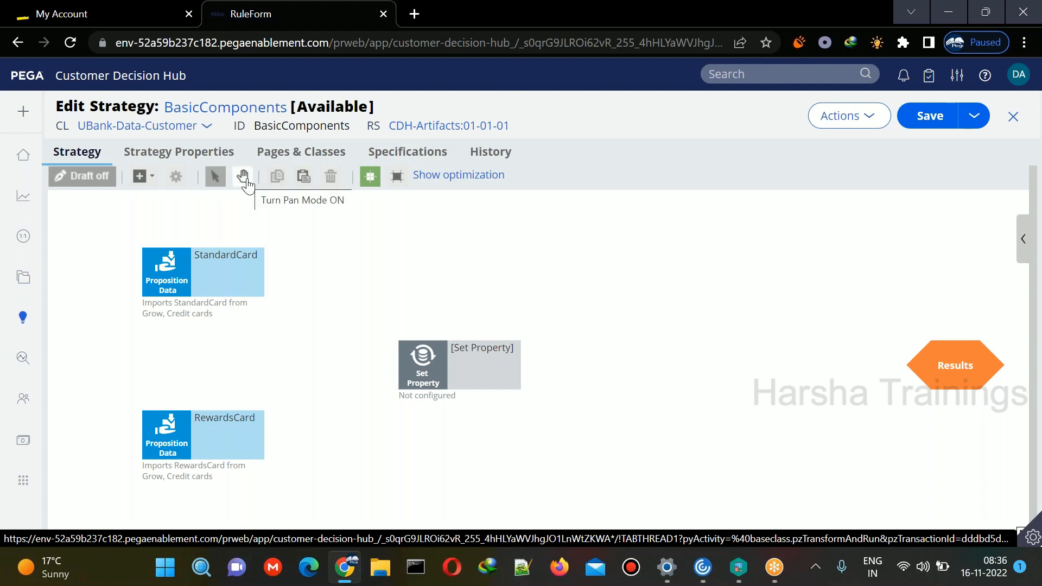
pyautogui.click(207, 274)
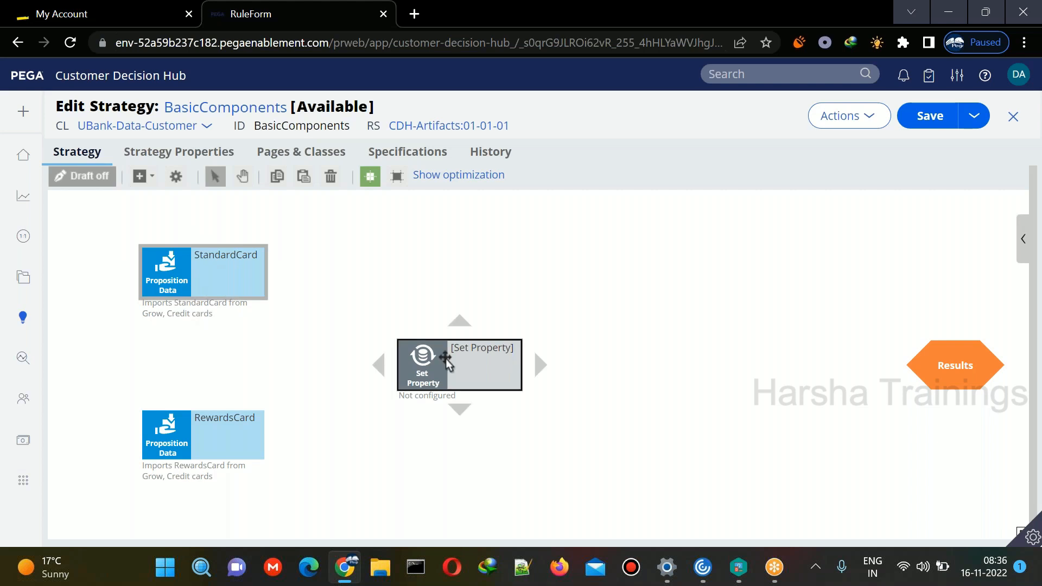
pyautogui.click(242, 180)
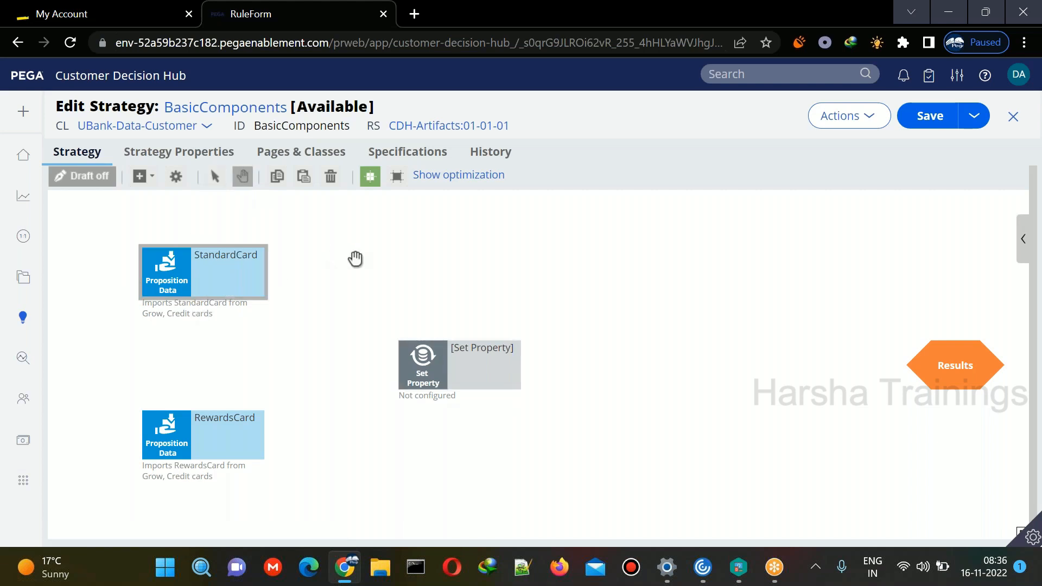
pyautogui.moveTo(355, 259); pyautogui.dragTo(369, 191)
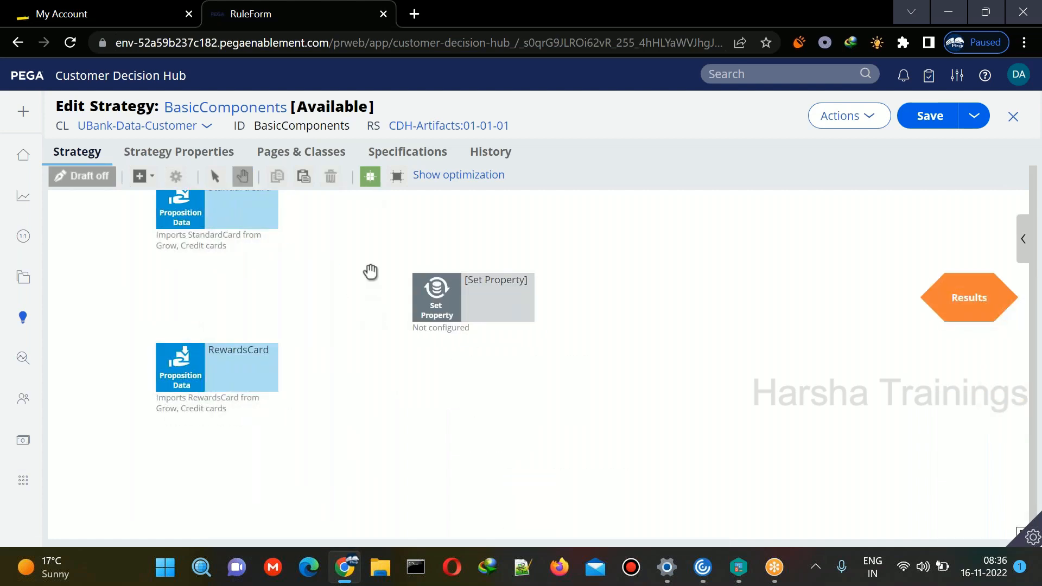
pyautogui.moveTo(352, 240); pyautogui.dragTo(385, 367)
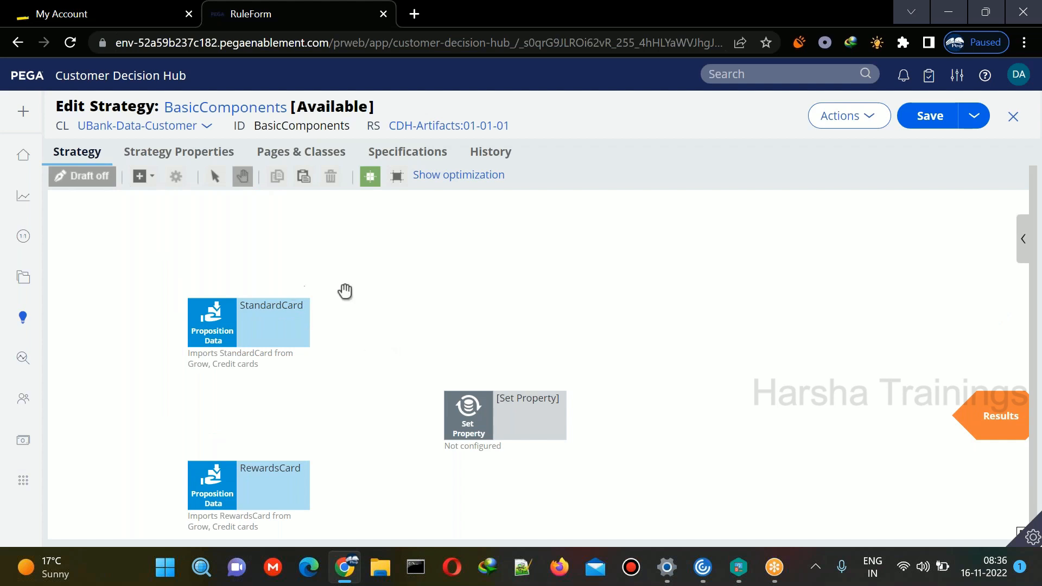
pyautogui.moveTo(458, 344); pyautogui.dragTo(434, 290)
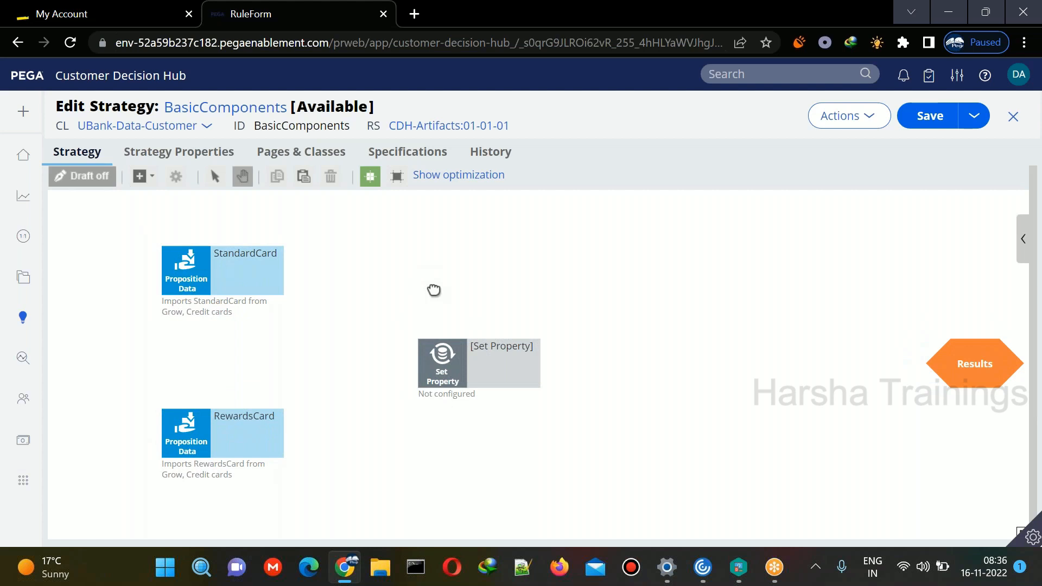
pyautogui.moveTo(402, 294); pyautogui.dragTo(380, 310)
# Move the Set Property component level with StandardCard and connect StandardCard to it.
pyautogui.click(416, 380)
pyautogui.moveTo(416, 380); pyautogui.dragTo(429, 355)
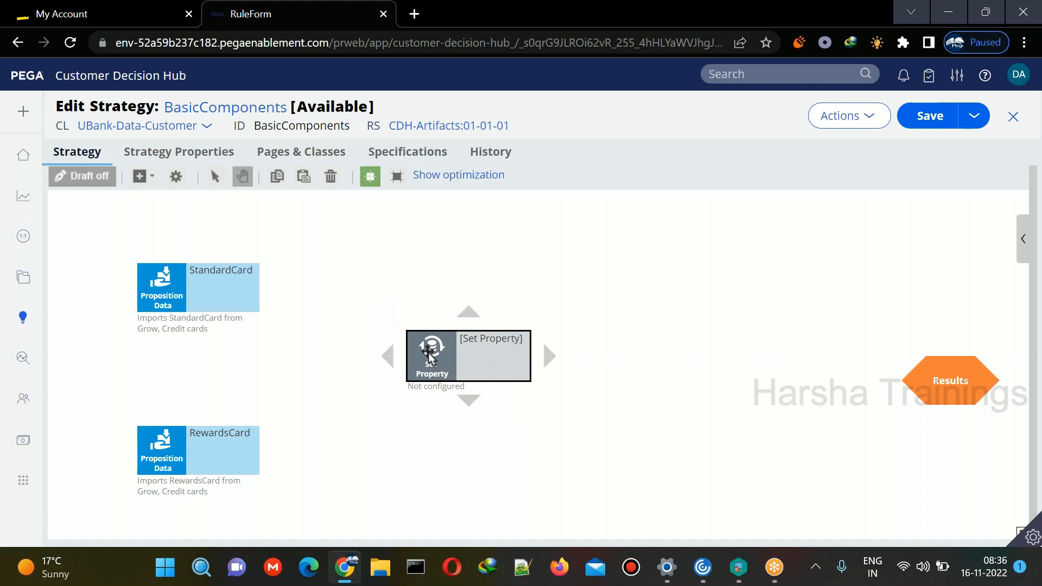
pyautogui.moveTo(434, 350); pyautogui.dragTo(454, 254)
pyautogui.click(248, 293)
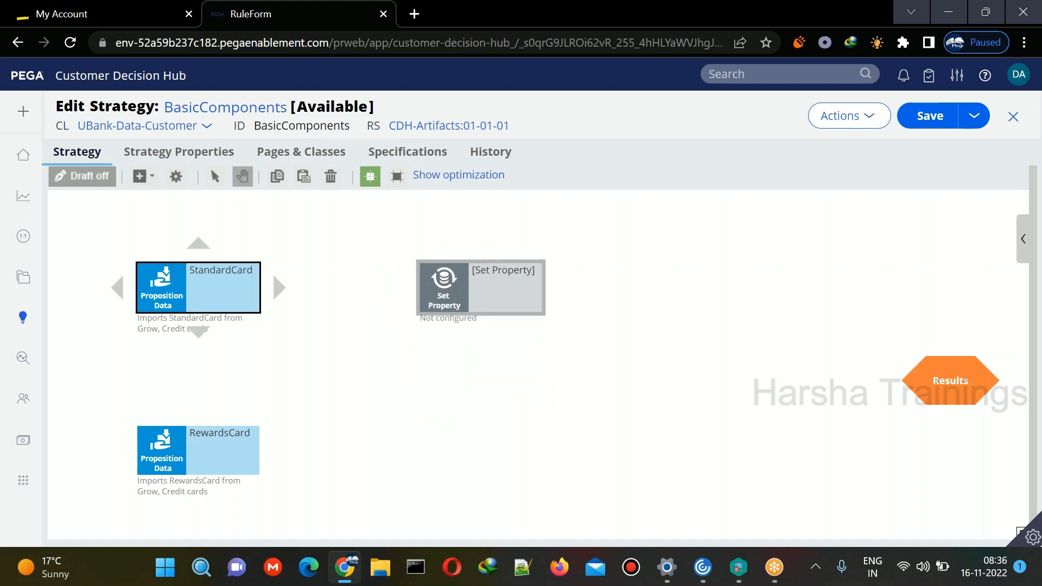
pyautogui.moveTo(279, 290); pyautogui.dragTo(445, 281)
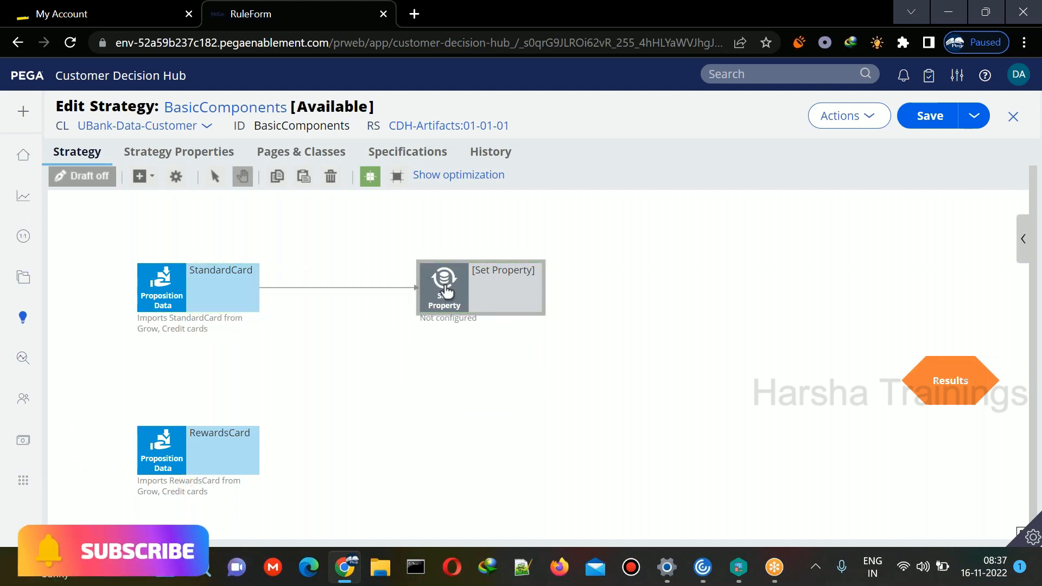
# Duplicate the Set Property component level with RewardsCard and connect RewardsCard to the copy.
pyautogui.rightClick(446, 292)
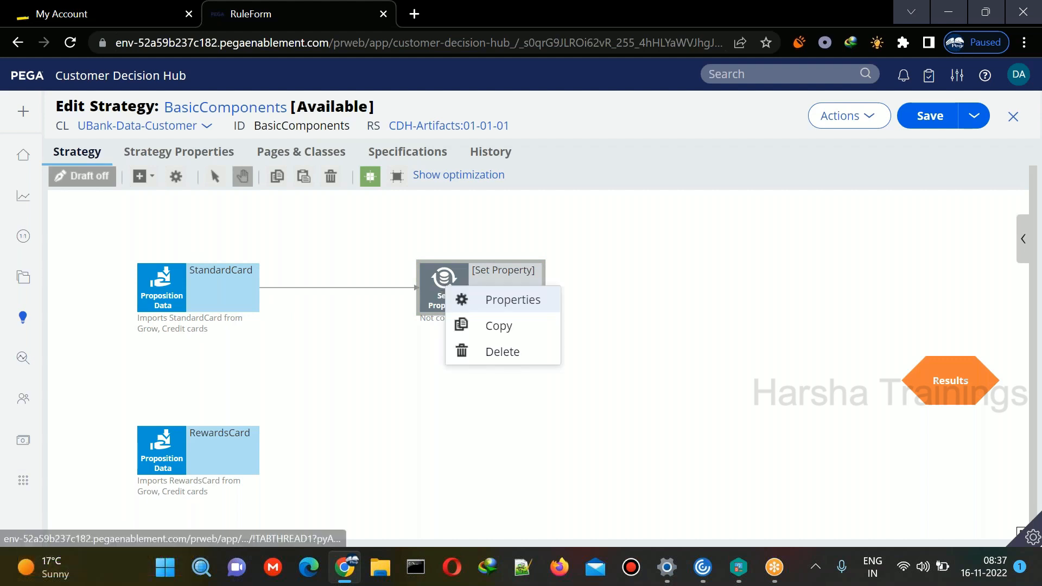
pyautogui.click(487, 334)
pyautogui.rightClick(444, 425)
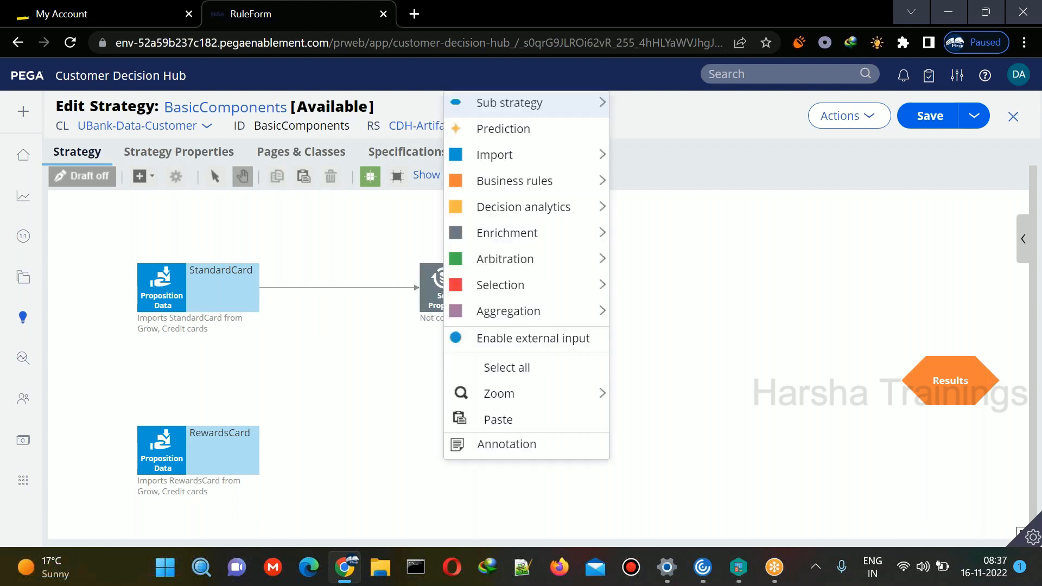
pyautogui.click(496, 419)
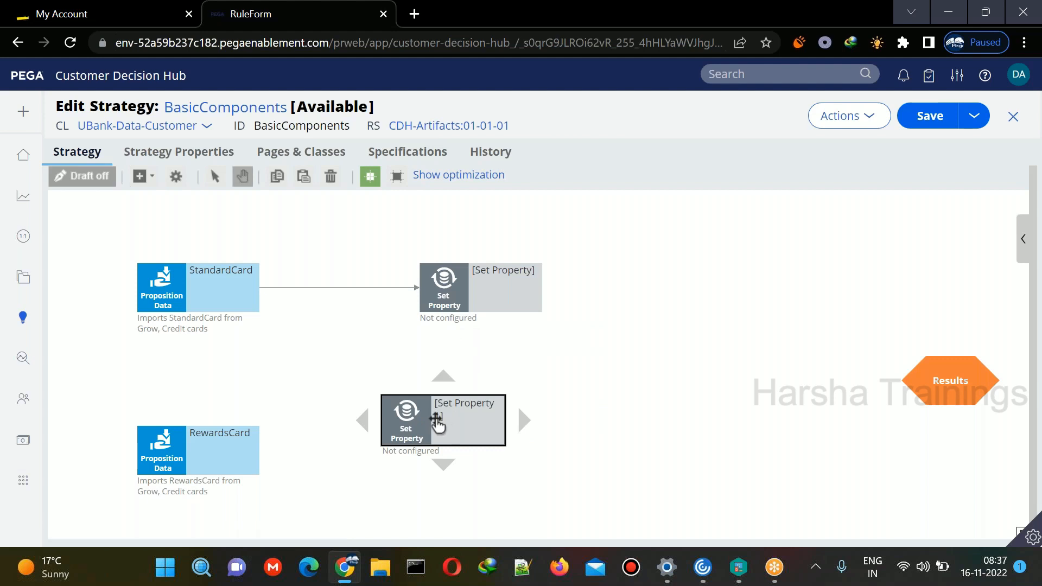
pyautogui.moveTo(438, 425); pyautogui.dragTo(479, 449)
pyautogui.click(200, 447)
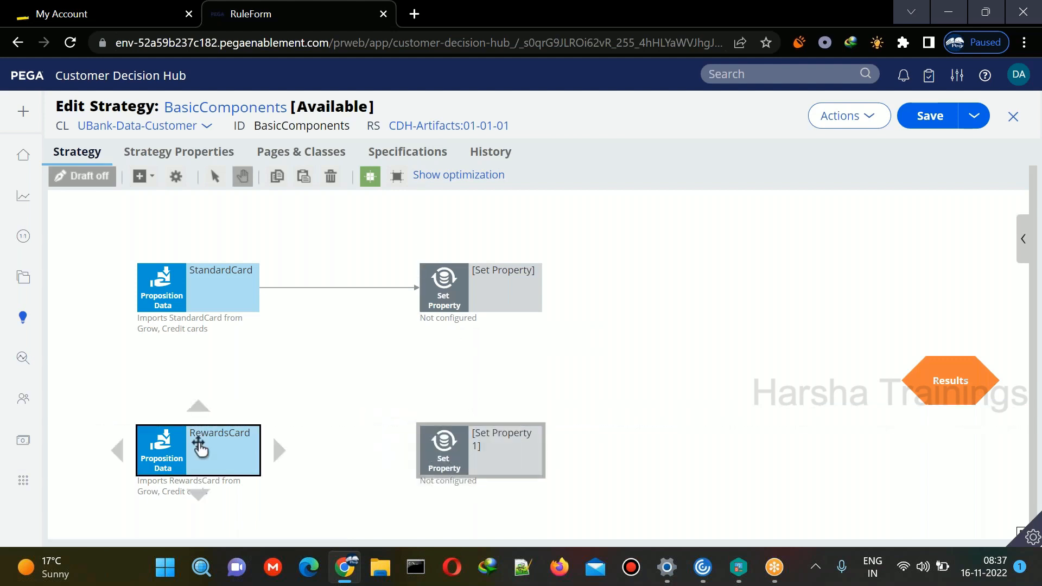
pyautogui.moveTo(279, 450); pyautogui.dragTo(445, 460)
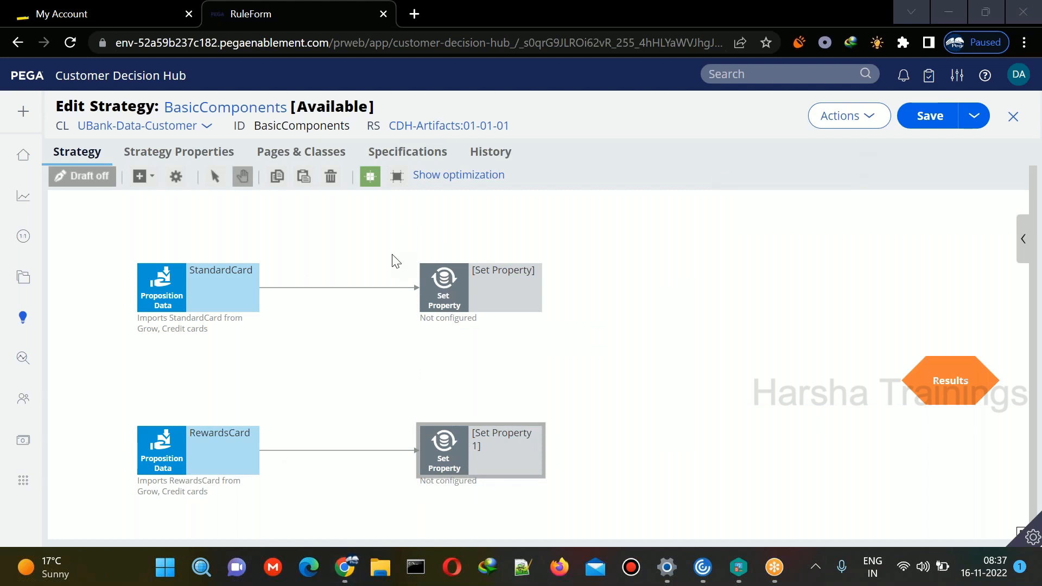
# Connect both Set Property components to Results and save the strategy.
pyautogui.moveTo(465, 267)
pyautogui.moveTo(565, 296); pyautogui.dragTo(926, 380)
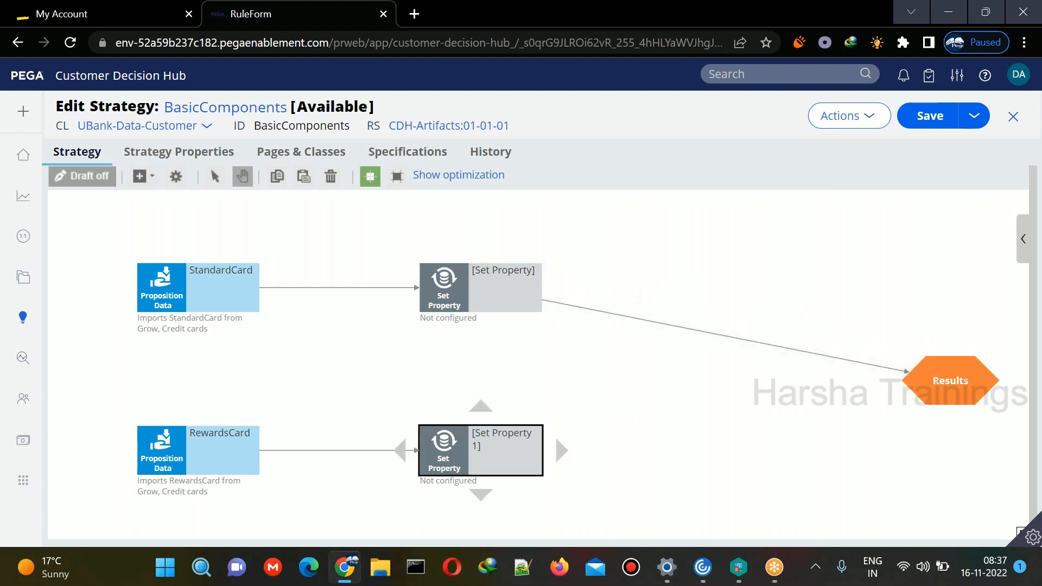
pyautogui.moveTo(561, 456); pyautogui.dragTo(920, 380)
pyautogui.click(928, 117)
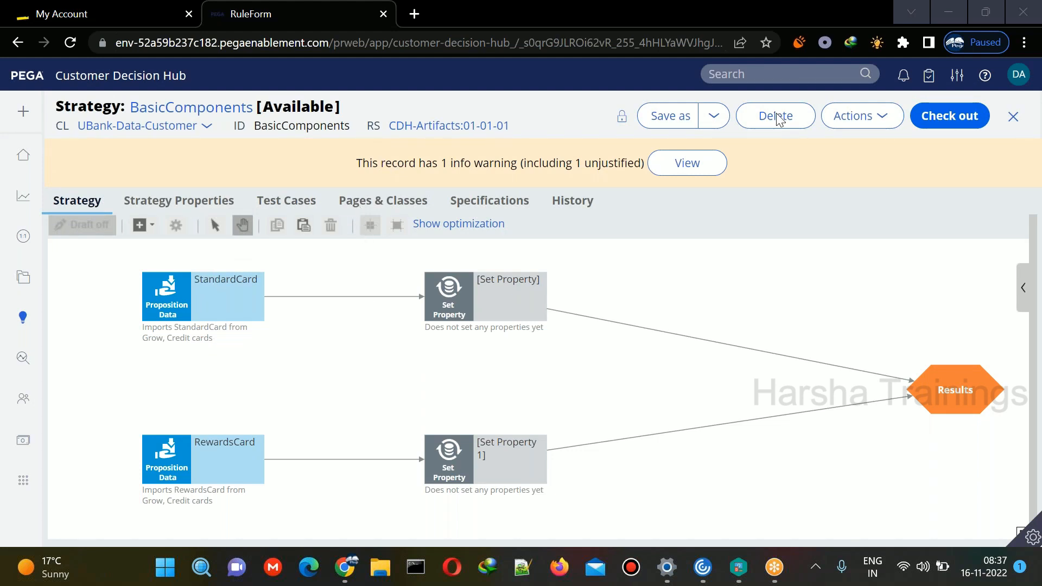
# Open the properties of the Set Property component fed by StandardCard and add a target item.
pyautogui.click(168, 314)
pyautogui.click(170, 310)
pyautogui.click(380, 310)
pyautogui.click(446, 296)
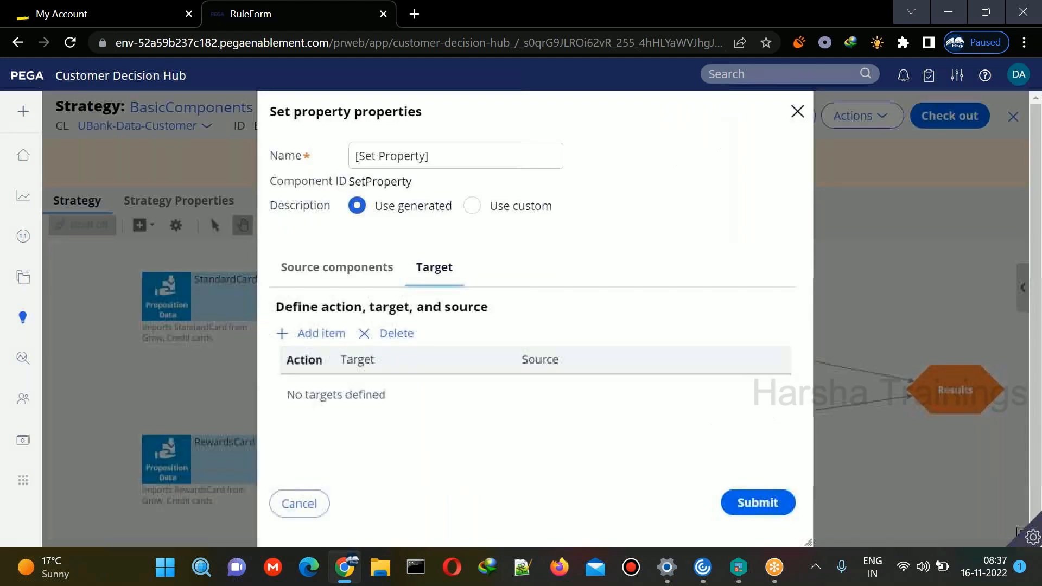
pyautogui.click(319, 333)
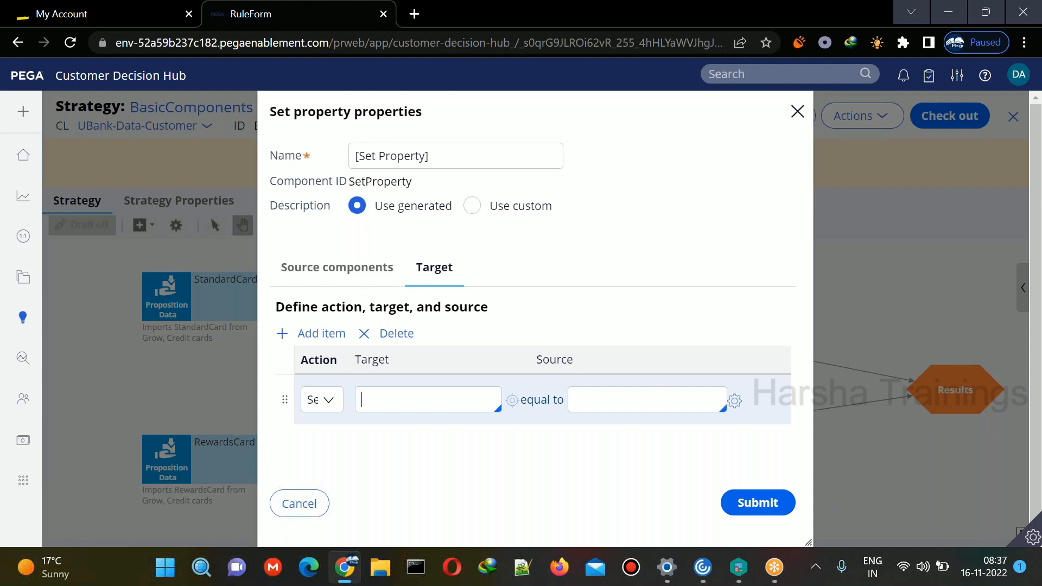
# Enter .pyIssue as the new item's target and scroll back through the available strategy properties.
pyautogui.write('.')
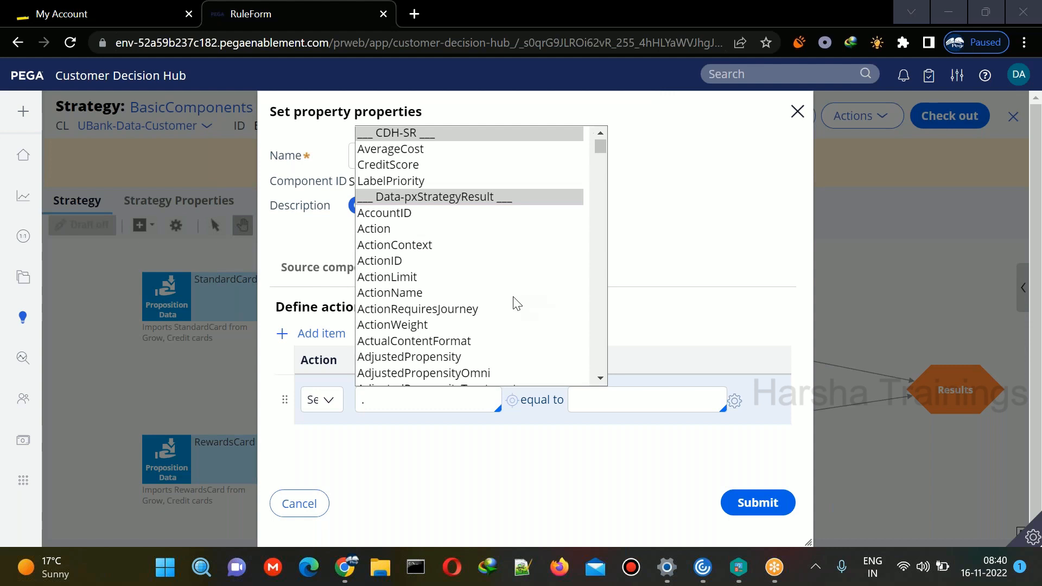
pyautogui.click(364, 400)
pyautogui.write('p')
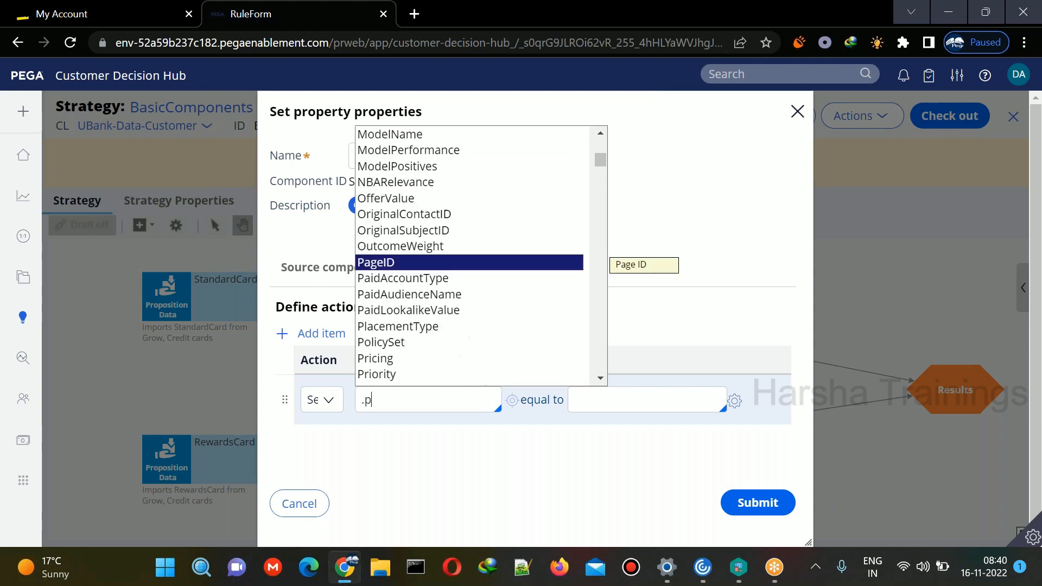
pyautogui.write('yI')
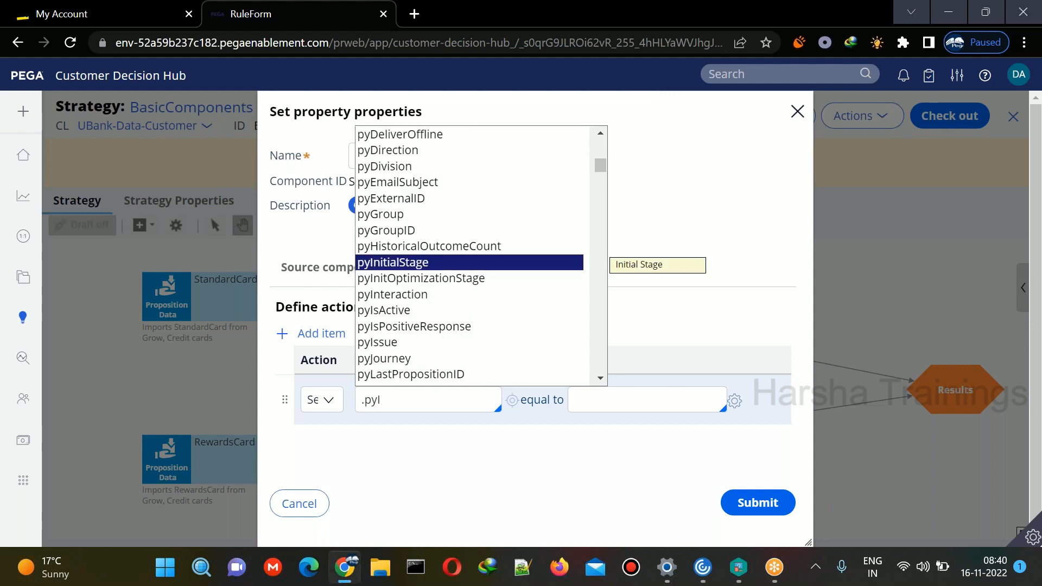
pyautogui.write('ssue')
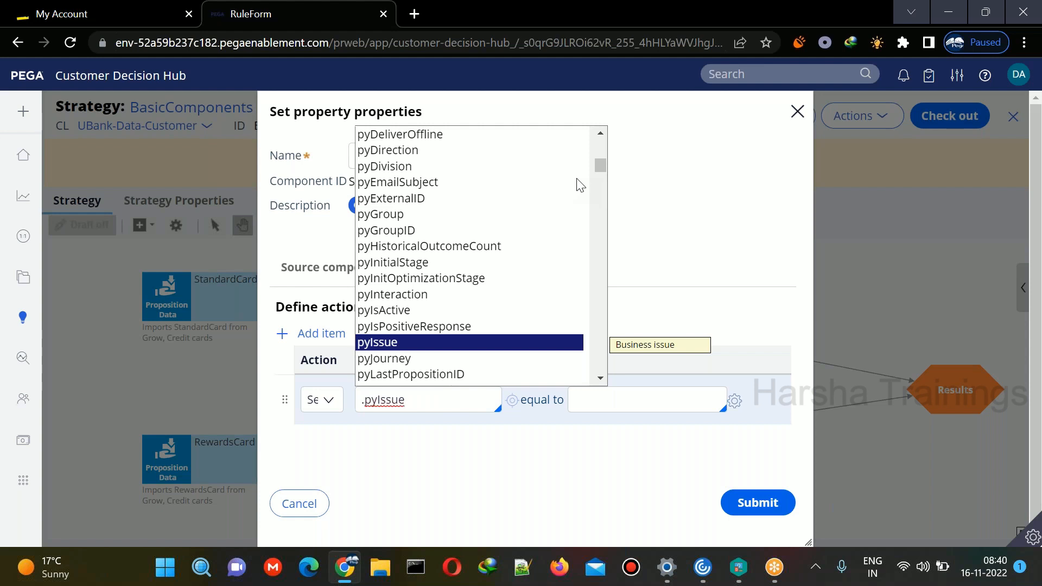
pyautogui.moveTo(600, 164); pyautogui.dragTo(607, 145)
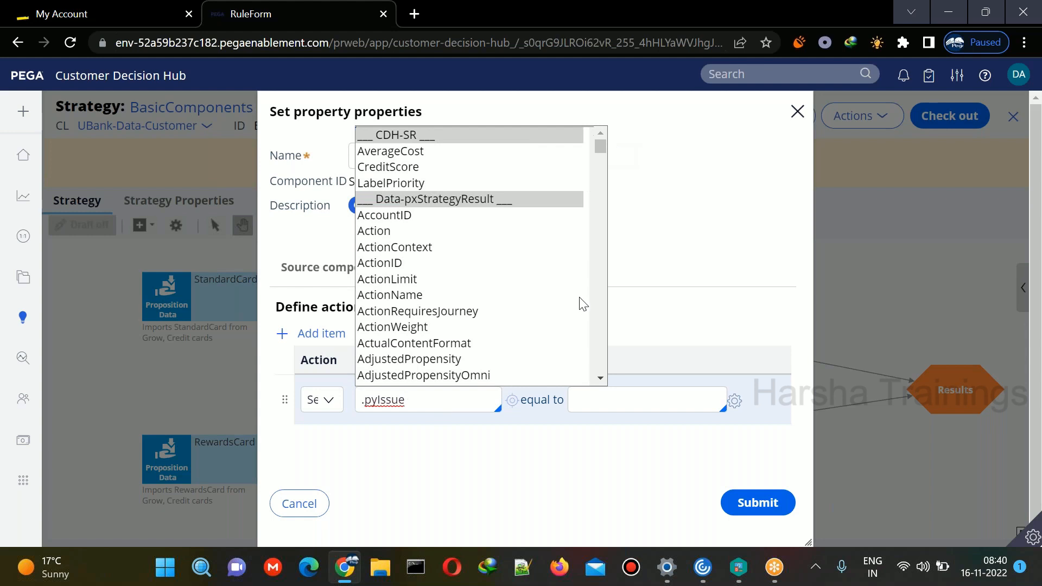
pyautogui.click(679, 259)
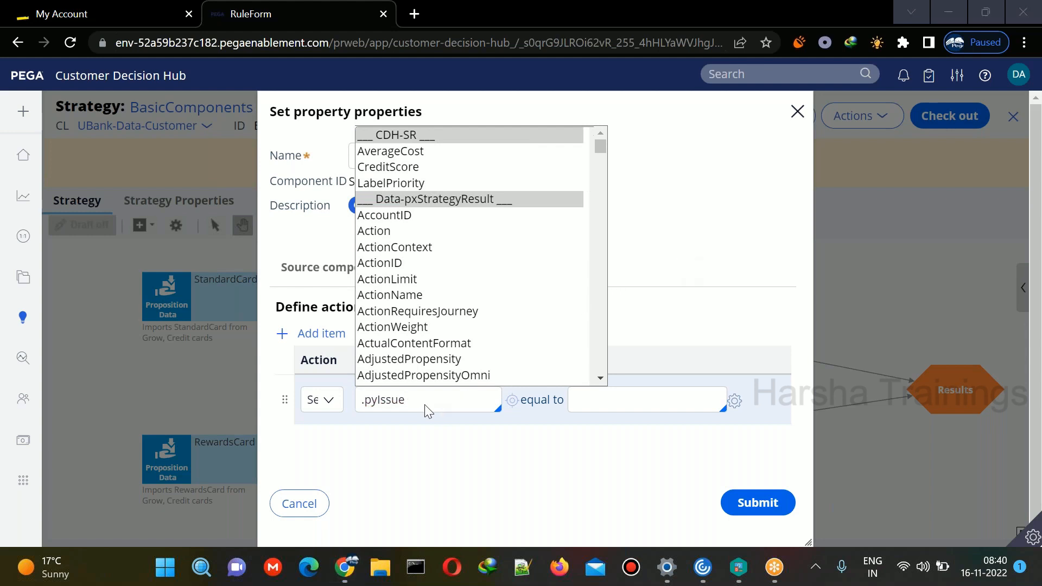
# Replace the item's target with .AverageCost, set its source to 55 and submit the Set Property component fed by StandardCard.
pyautogui.click(381, 412)
pyautogui.click(382, 412)
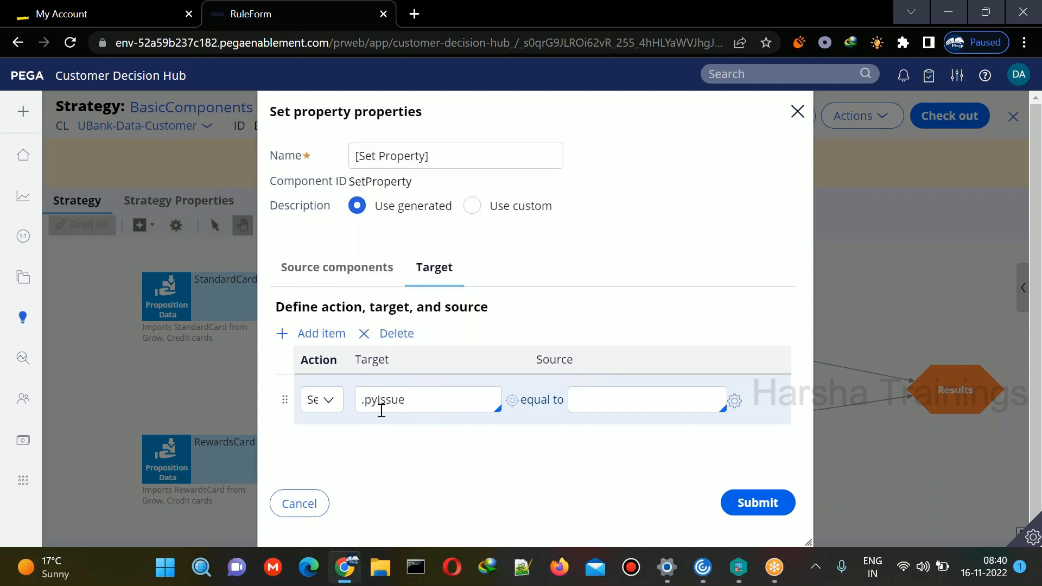
pyautogui.tripleClick(390, 406)
pyautogui.write('.')
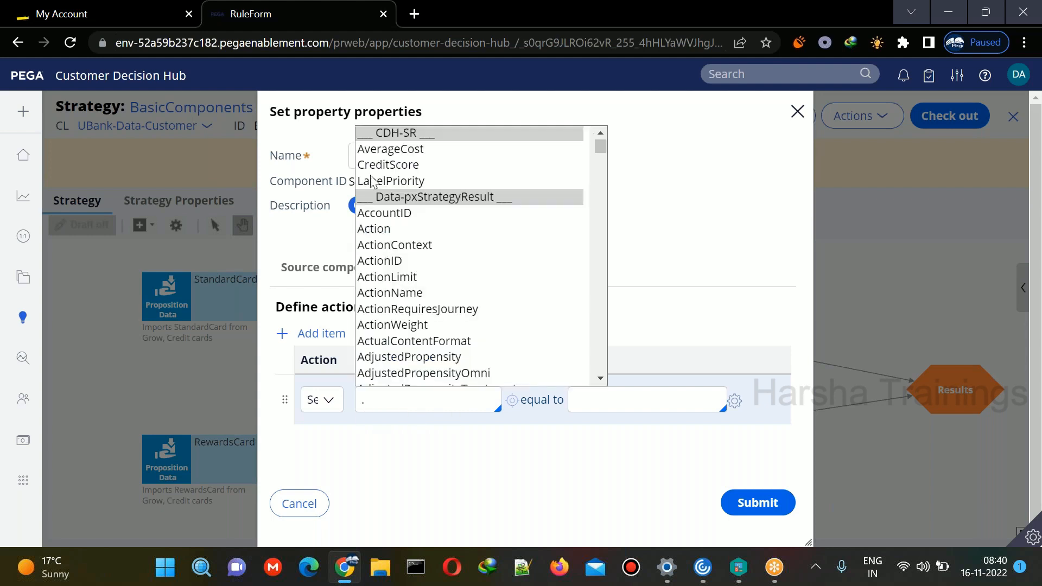
pyautogui.click(402, 149)
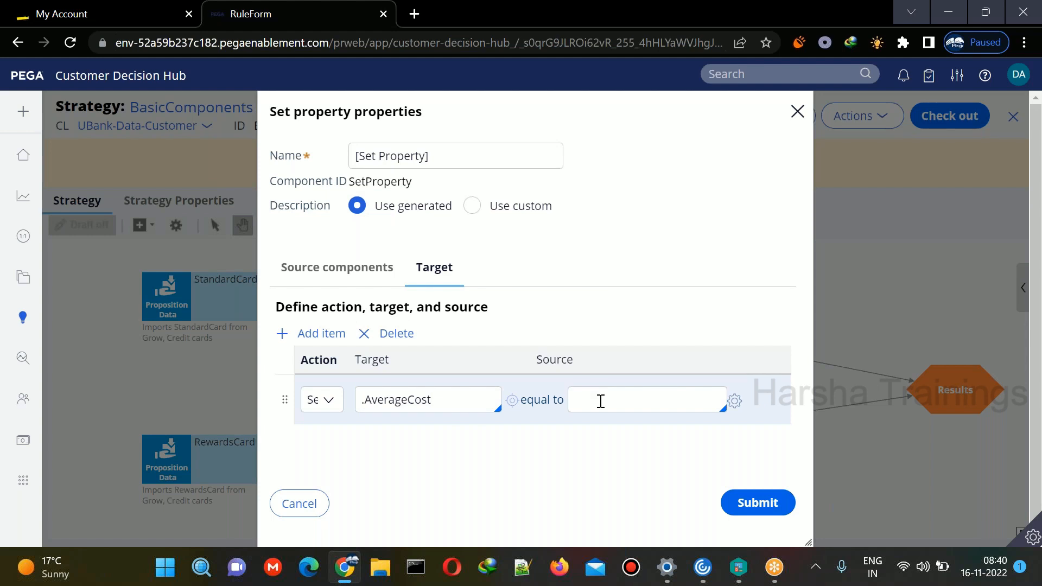
pyautogui.write('55')
pyautogui.click(758, 503)
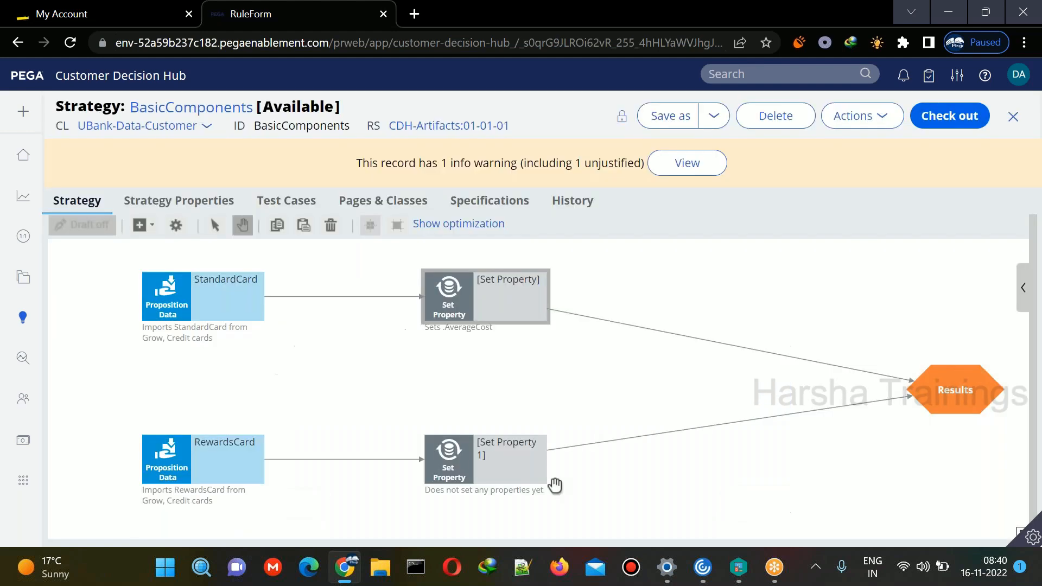
# Rename the Set Property component fed by StandardCard as "Avg cost of standard card".
pyautogui.click(479, 461)
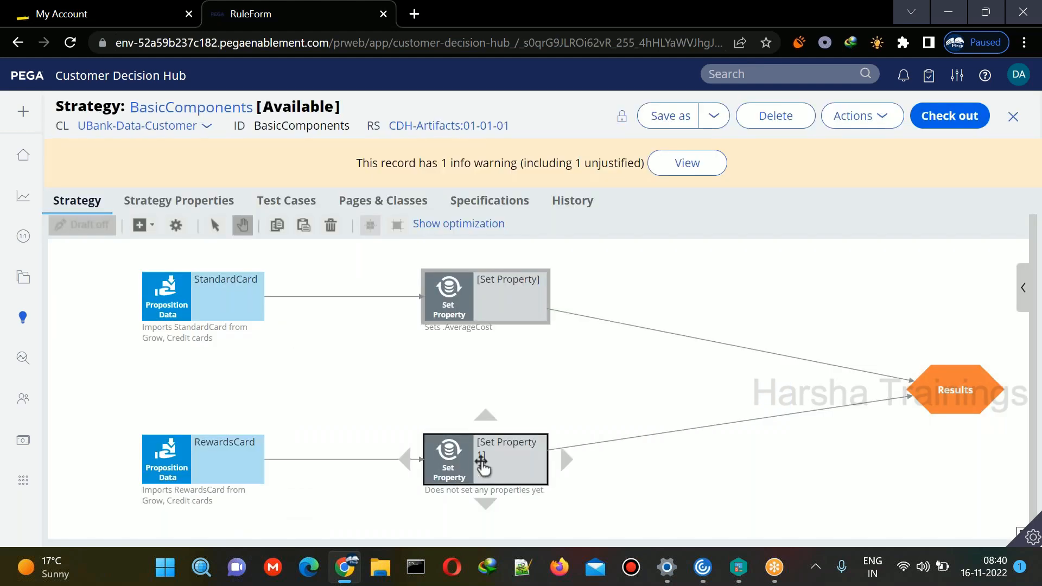
pyautogui.click(460, 317)
pyautogui.doubleClick(460, 316)
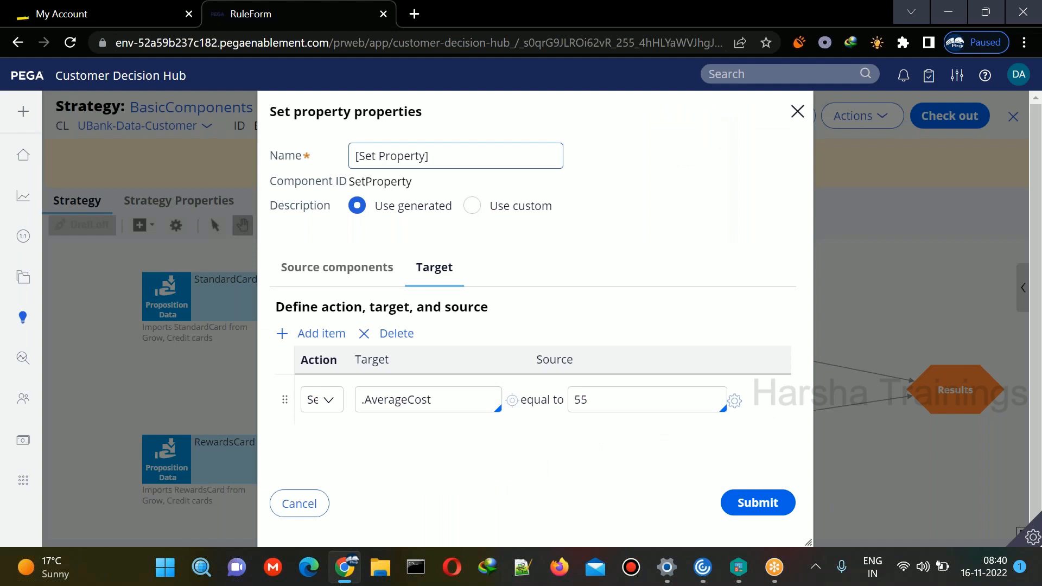
pyautogui.tripleClick(404, 156)
pyautogui.write('Avg ')
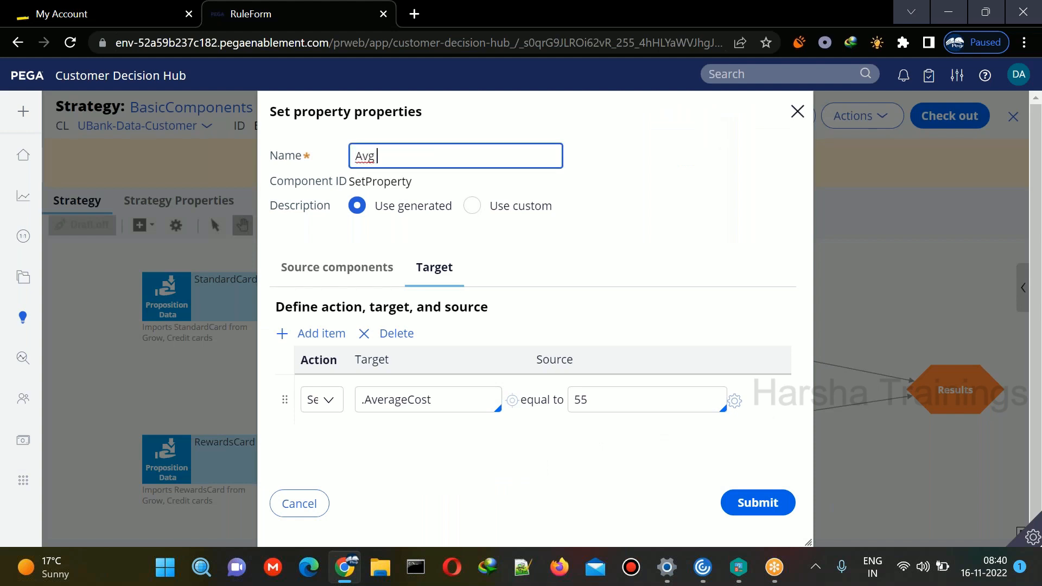
pyautogui.write('cost of stana')
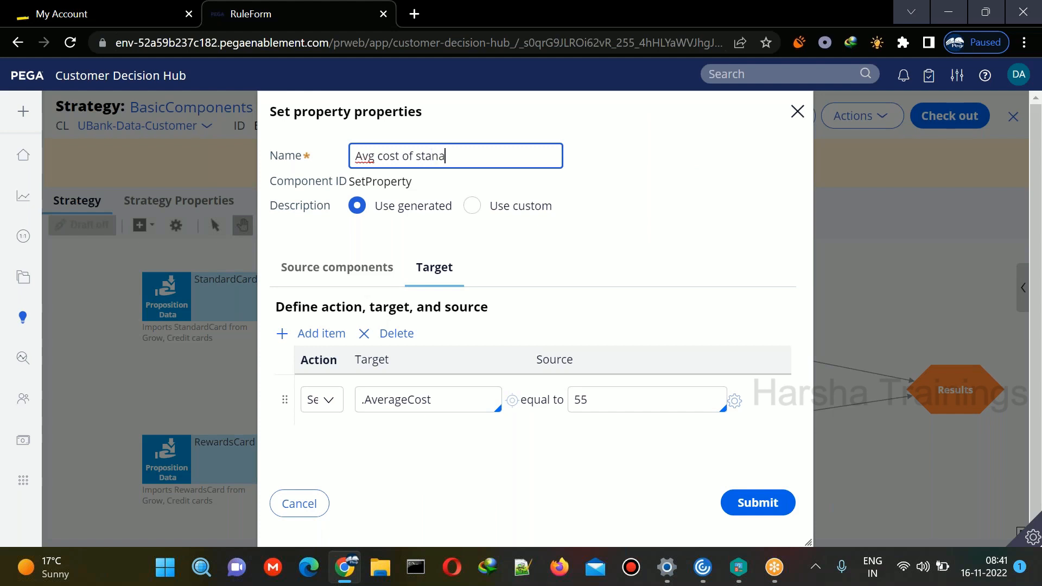
pyautogui.write('dard a')
pyautogui.press('BackSpace')
pyautogui.write('card')
pyautogui.click(741, 499)
# In the Set Property component fed by RewardsCard, add a target item setting .AverageCost equal to 35.
pyautogui.click(470, 466)
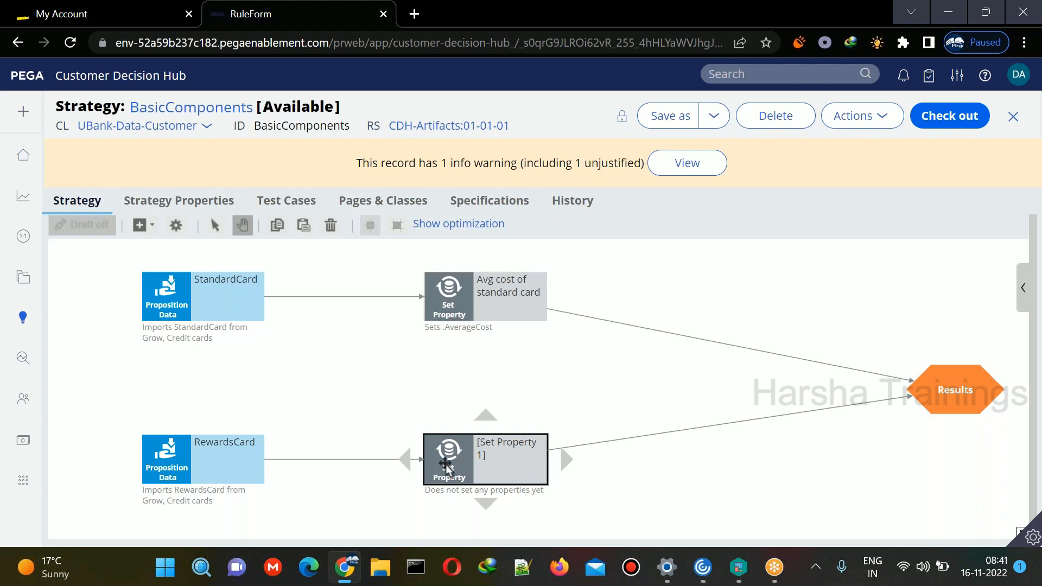
pyautogui.doubleClick(446, 468)
pyautogui.click(305, 335)
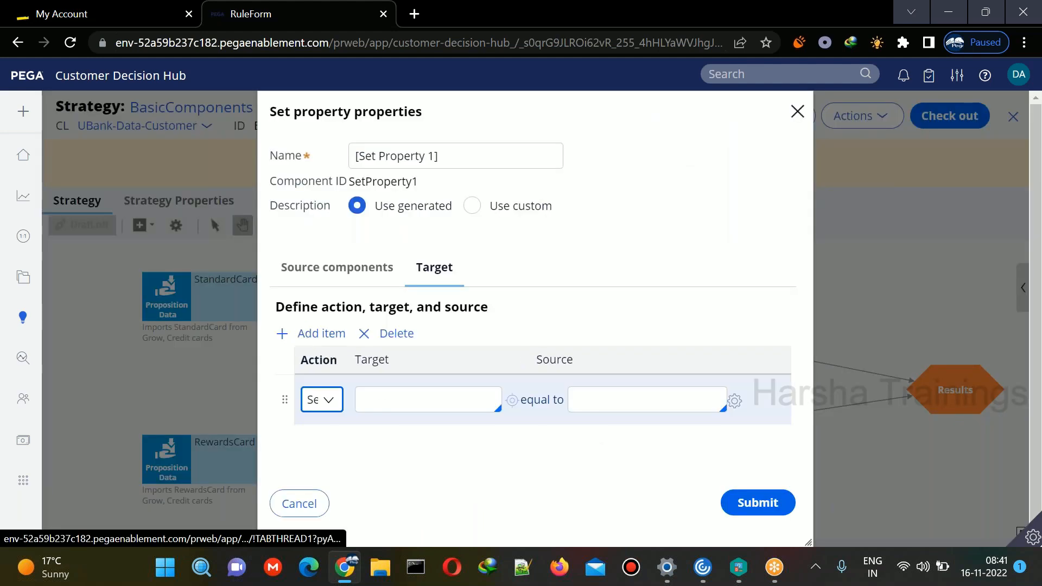
pyautogui.click(386, 401)
pyautogui.write('.')
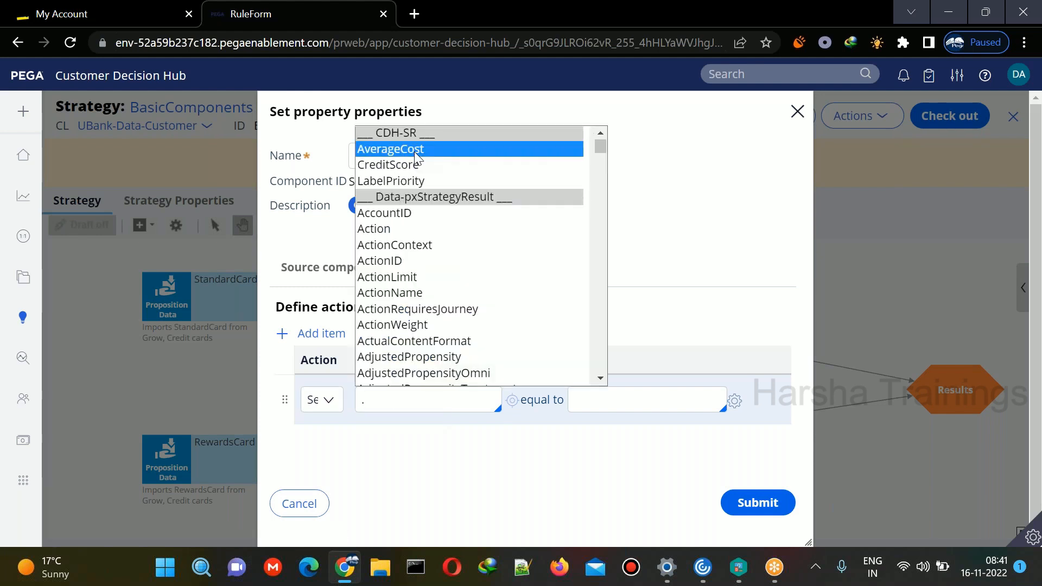
pyautogui.click(415, 152)
pyautogui.click(578, 399)
pyautogui.write('35')
# Name this Set Property component "avg cost of rewards card" and submit its properties.
pyautogui.tripleClick(412, 156)
pyautogui.write('avg cost of re')
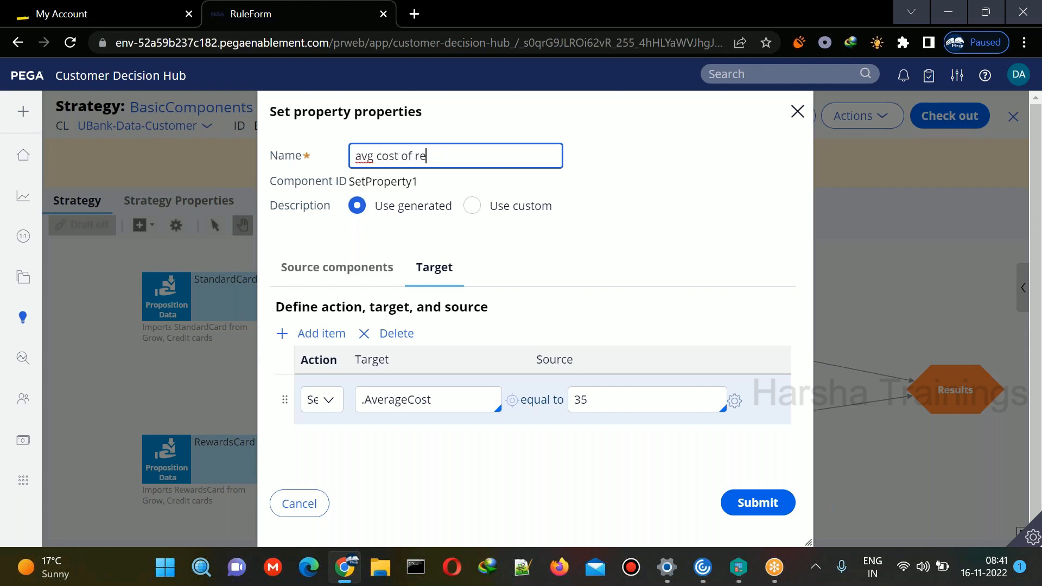
pyautogui.write('wards card')
pyautogui.click(751, 514)
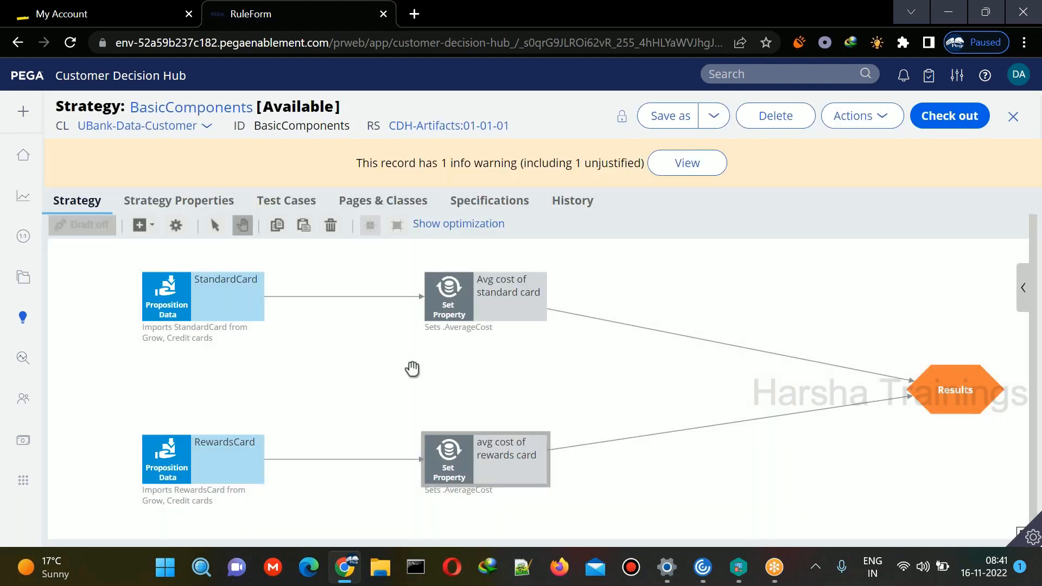
# Duplicate the RewardsCard proposition data component and place the copy directly below the original.
pyautogui.moveTo(402, 389); pyautogui.dragTo(366, 295)
pyautogui.click(170, 367)
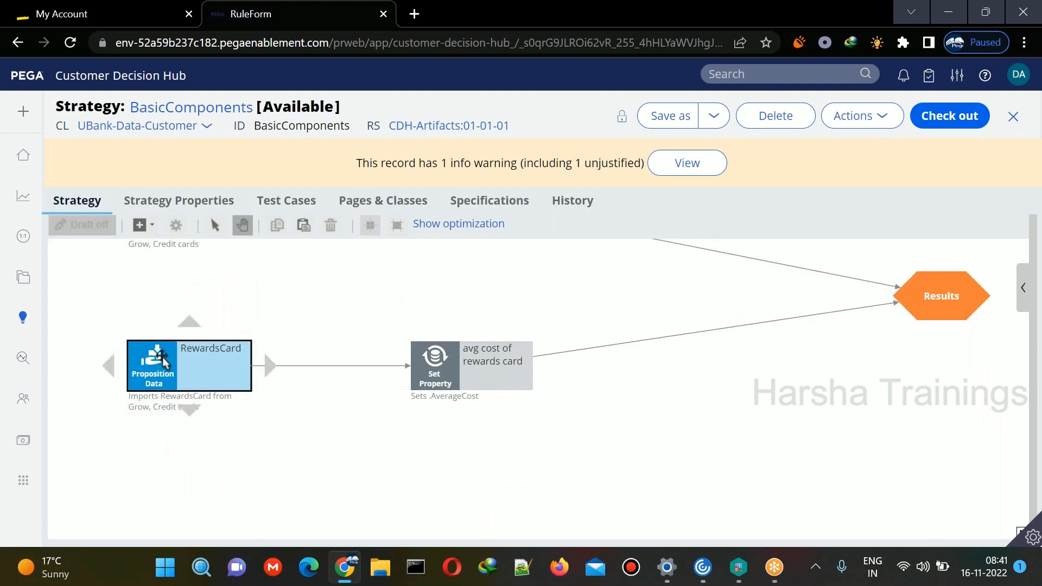
pyautogui.rightClick(170, 367)
pyautogui.click(215, 400)
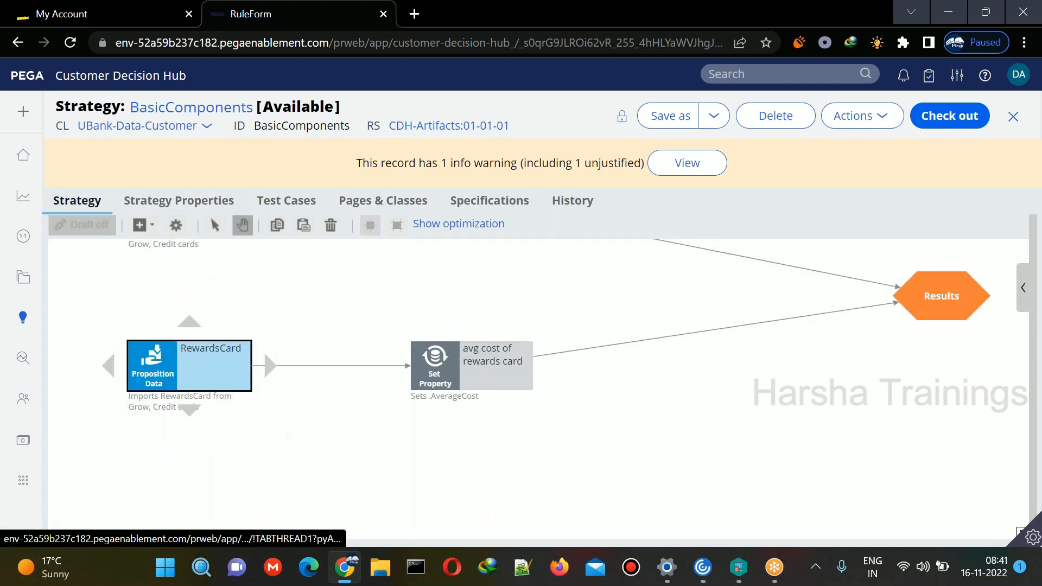
pyautogui.rightClick(152, 492)
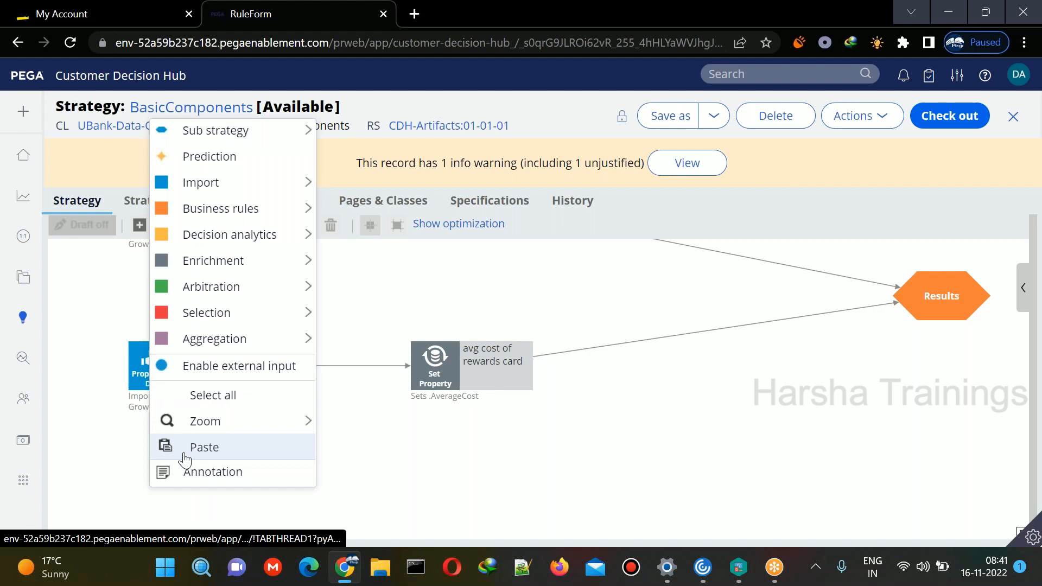
pyautogui.click(184, 448)
pyautogui.moveTo(111, 481); pyautogui.dragTo(147, 494)
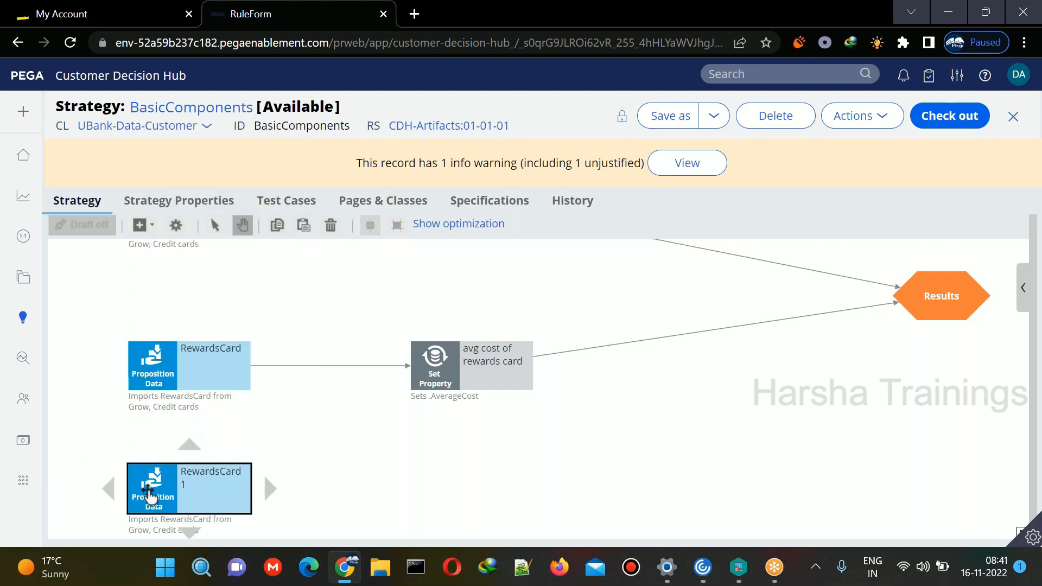
# Change the copied component's proposition data to RewardsPlusCard and submit.
pyautogui.doubleClick(149, 496)
pyautogui.click(399, 388)
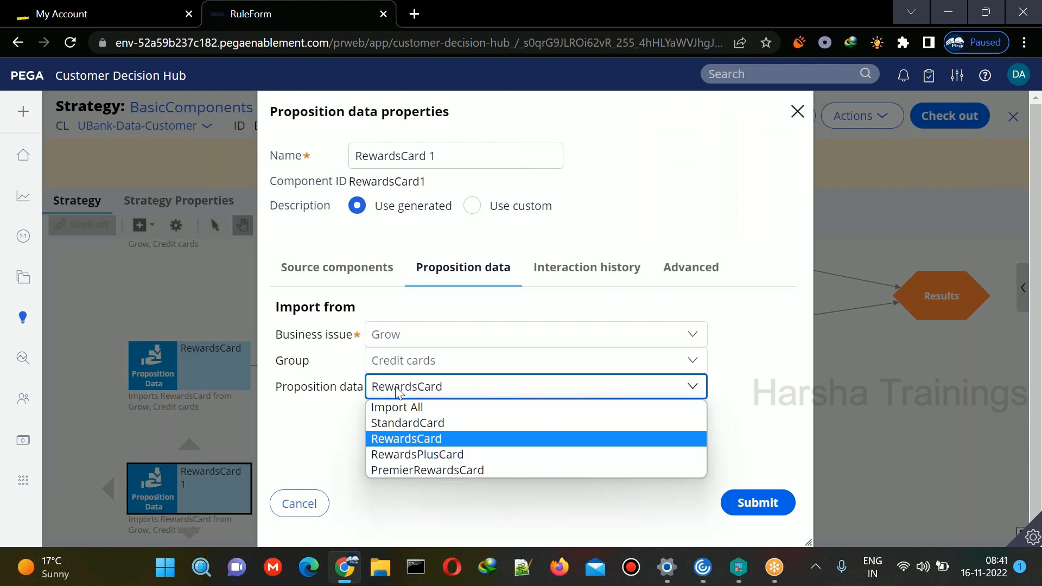
pyautogui.click(417, 455)
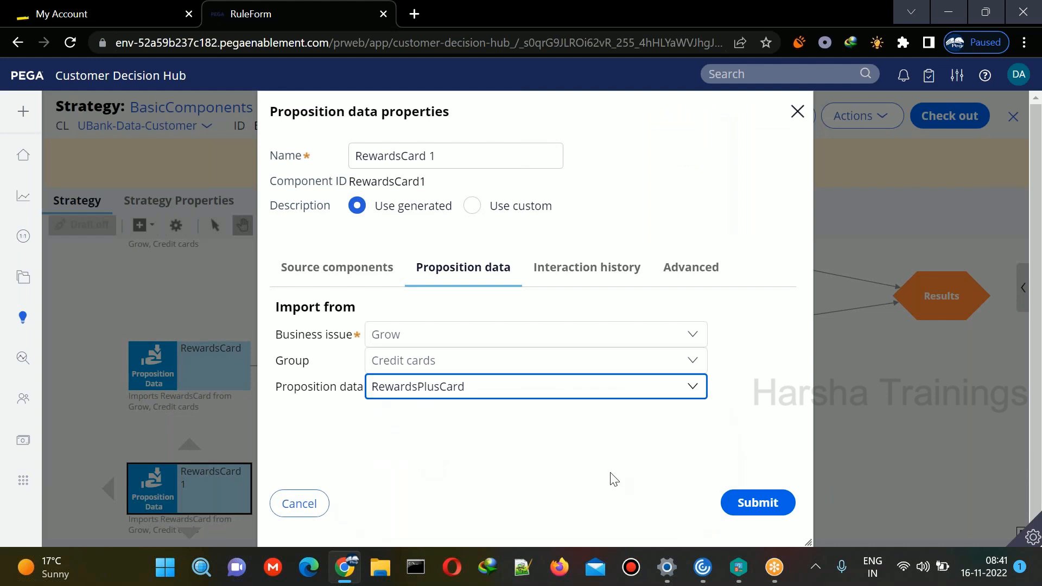
pyautogui.click(754, 503)
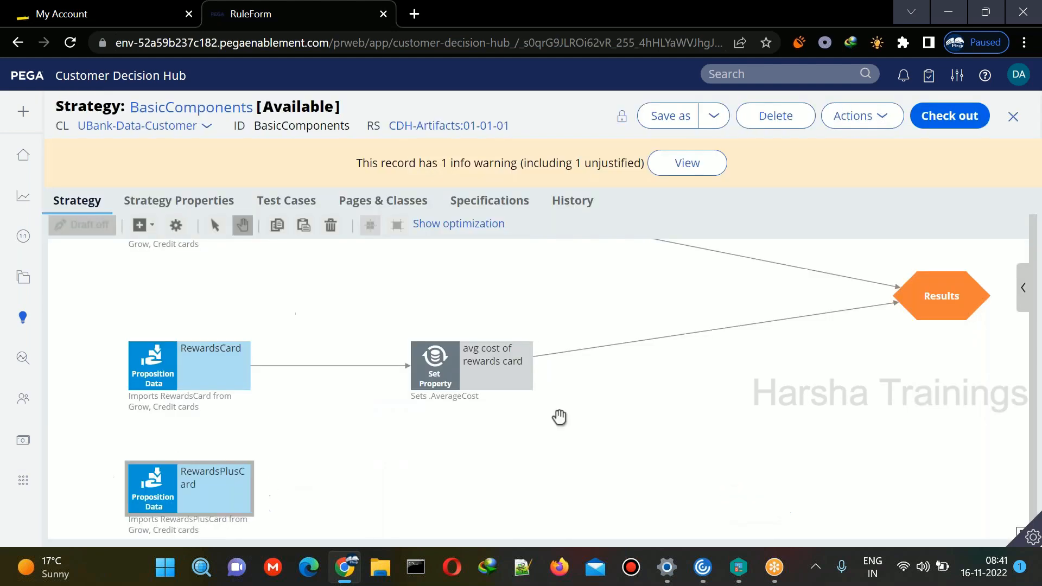
# Duplicate the "avg cost of rewards card" Set Property component and place the copy below it.
pyautogui.click(437, 367)
pyautogui.rightClick(437, 366)
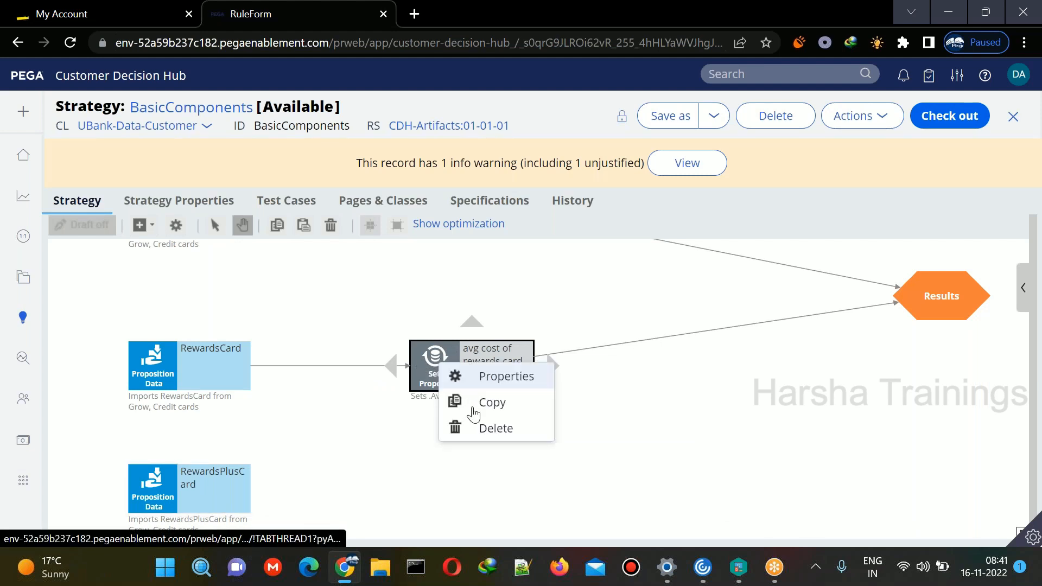
pyautogui.click(470, 401)
pyautogui.rightClick(425, 476)
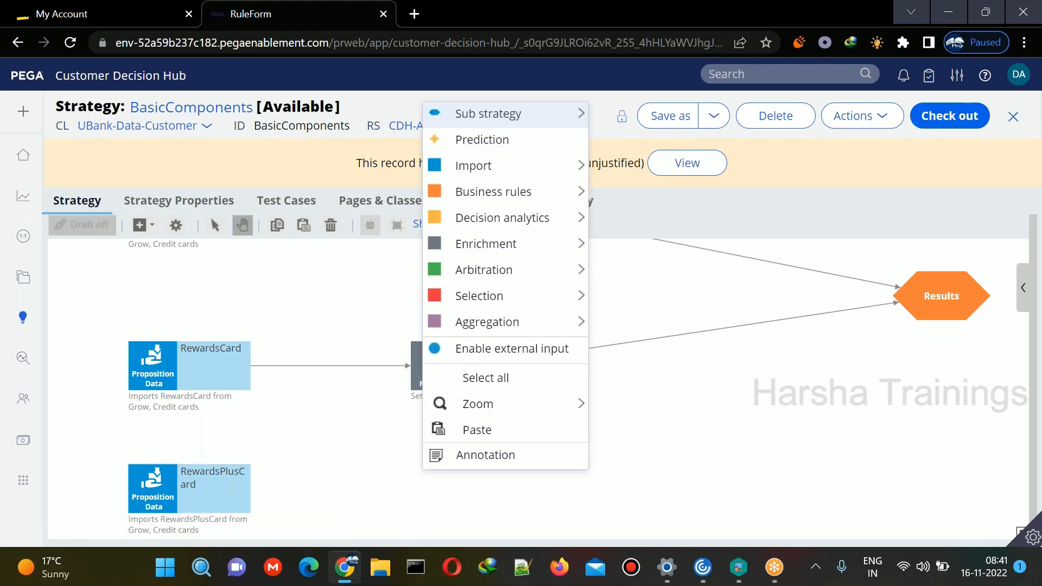
pyautogui.click(475, 429)
pyautogui.moveTo(393, 483); pyautogui.dragTo(442, 481)
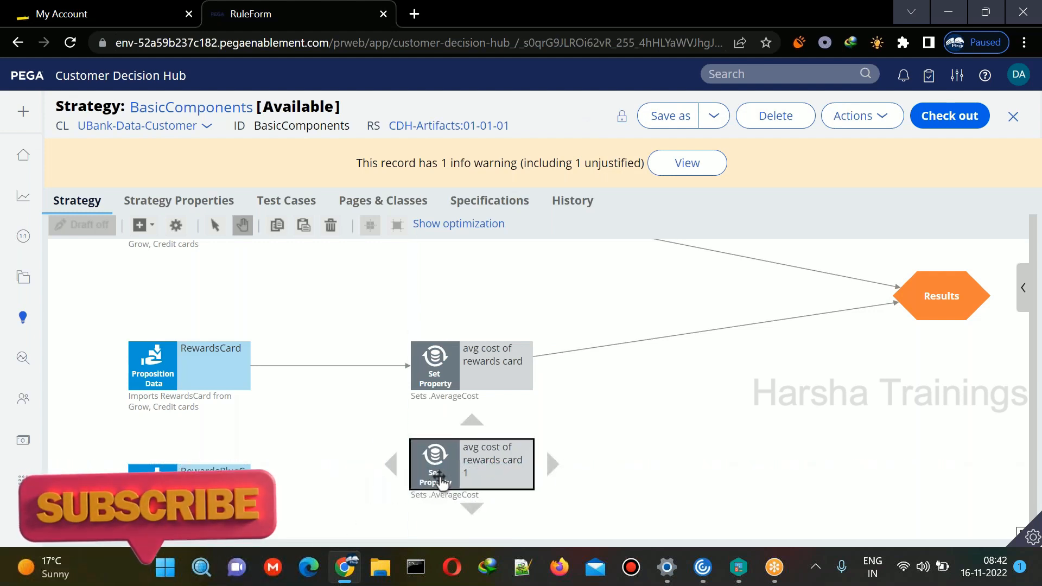
# Rename the copied Set Property component as "avg cost of rewards plus card" and set its .AverageCost source to 75.
pyautogui.doubleClick(441, 481)
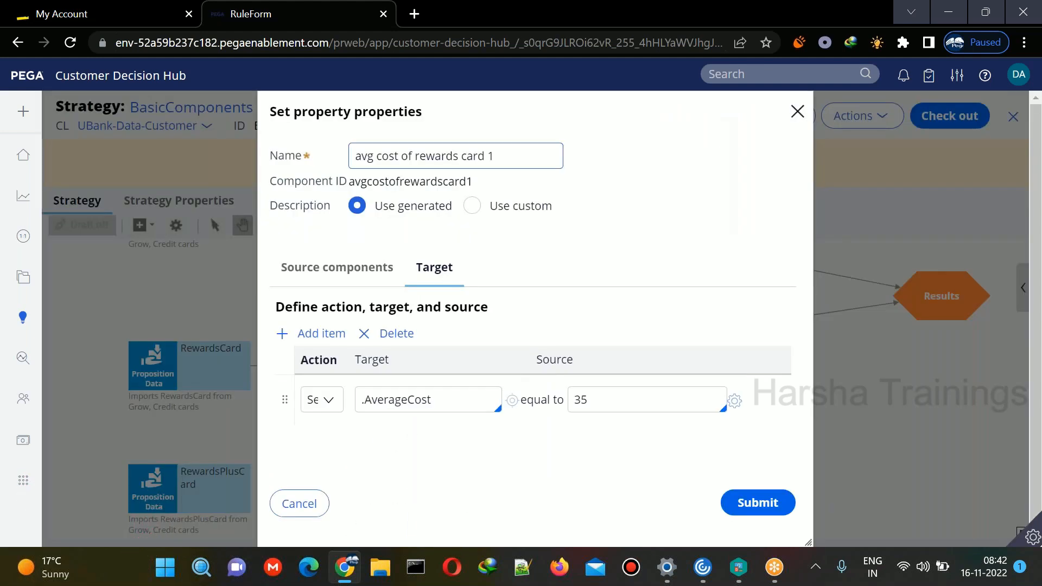
pyautogui.moveTo(461, 156); pyautogui.dragTo(621, 151)
pyautogui.write('p')
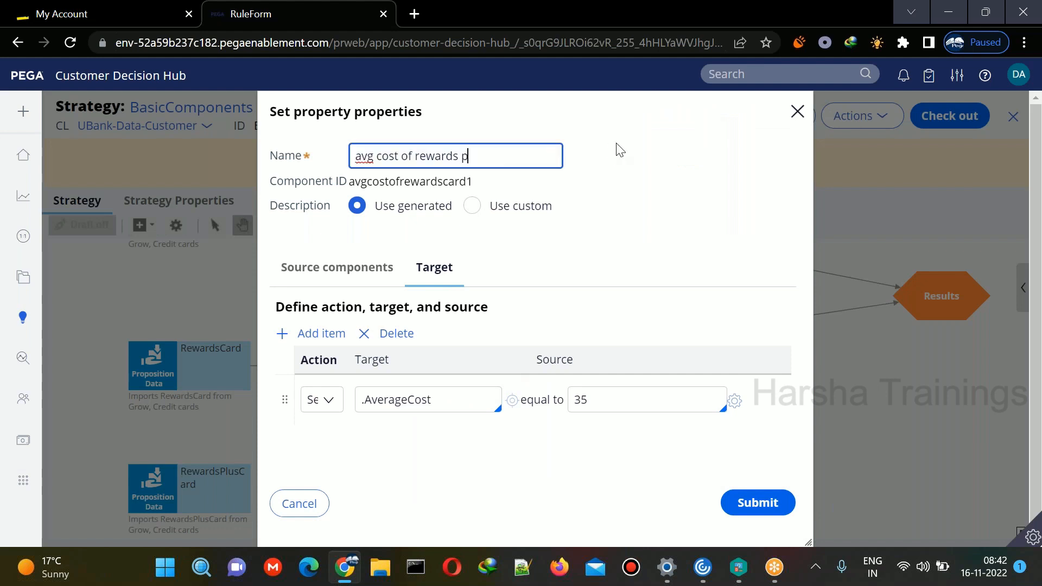
pyautogui.write('lus card')
pyautogui.click(668, 399)
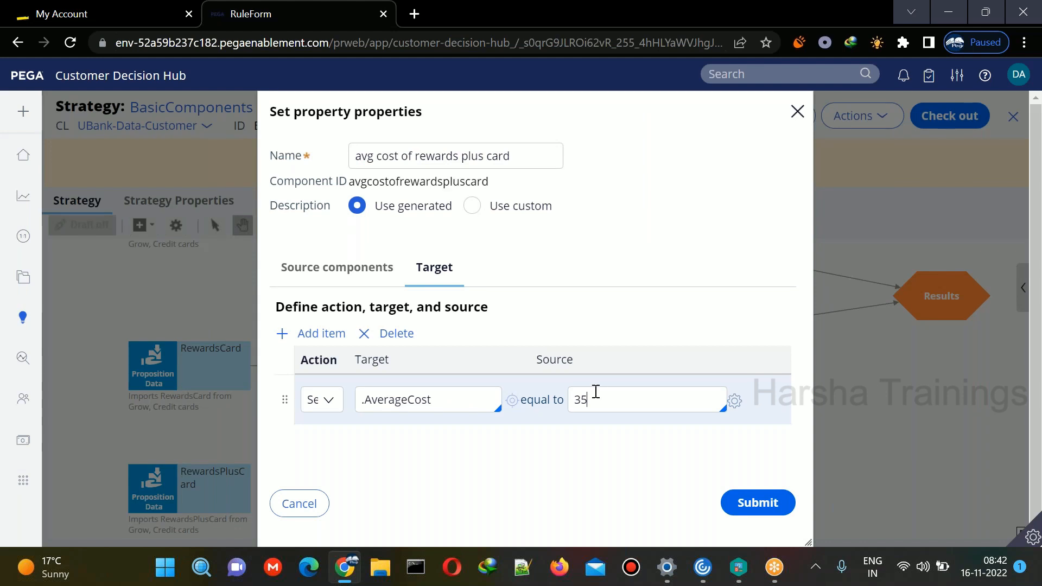
pyautogui.doubleClick(603, 408)
pyautogui.write('75')
pyautogui.click(760, 508)
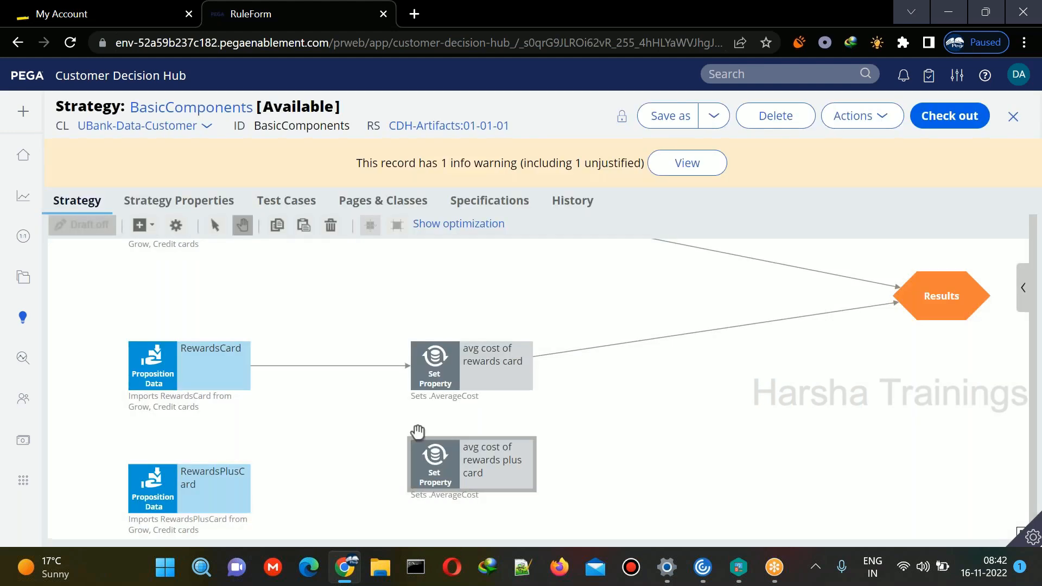
# Connect RewardsPlusCard to the "avg cost of rewards plus card" component and connect that component to Results.
pyautogui.moveTo(262, 473)
pyautogui.moveTo(268, 497); pyautogui.dragTo(445, 503)
pyautogui.moveTo(570, 493)
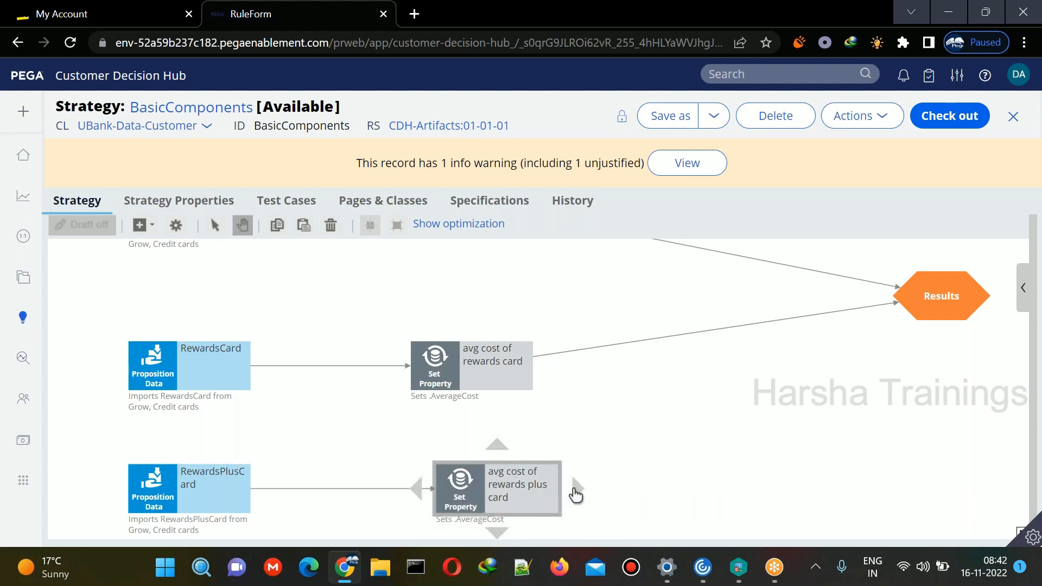
pyautogui.moveTo(576, 493); pyautogui.dragTo(919, 316)
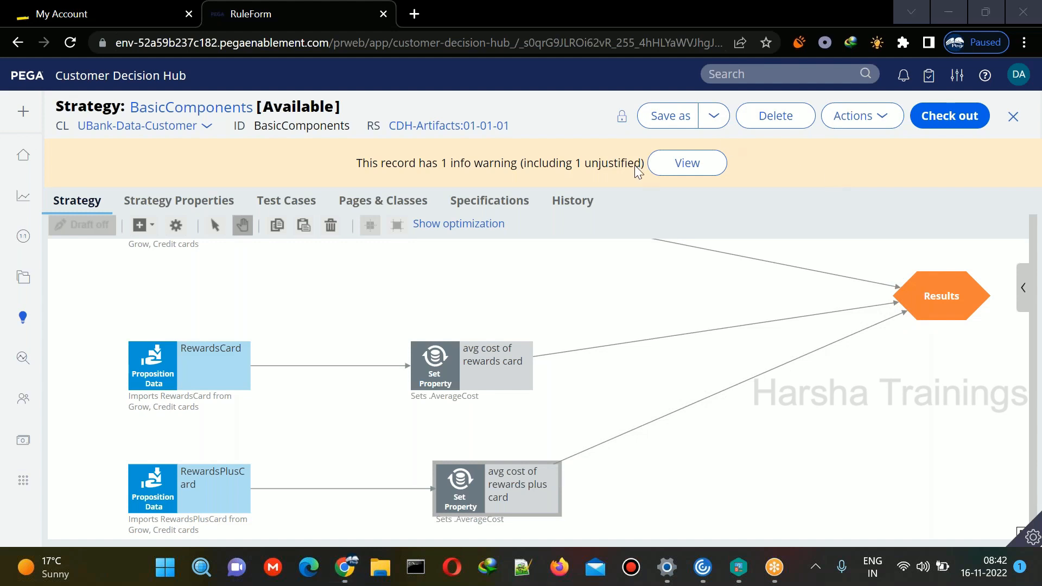
# Check out the BasicComponents strategy and save it.
pyautogui.click(952, 114)
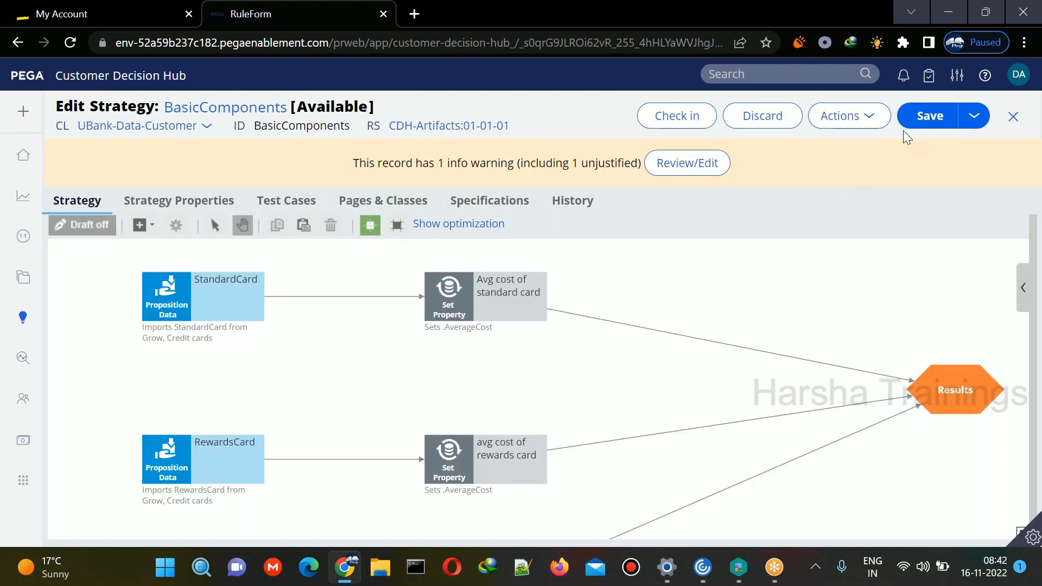
pyautogui.click(922, 125)
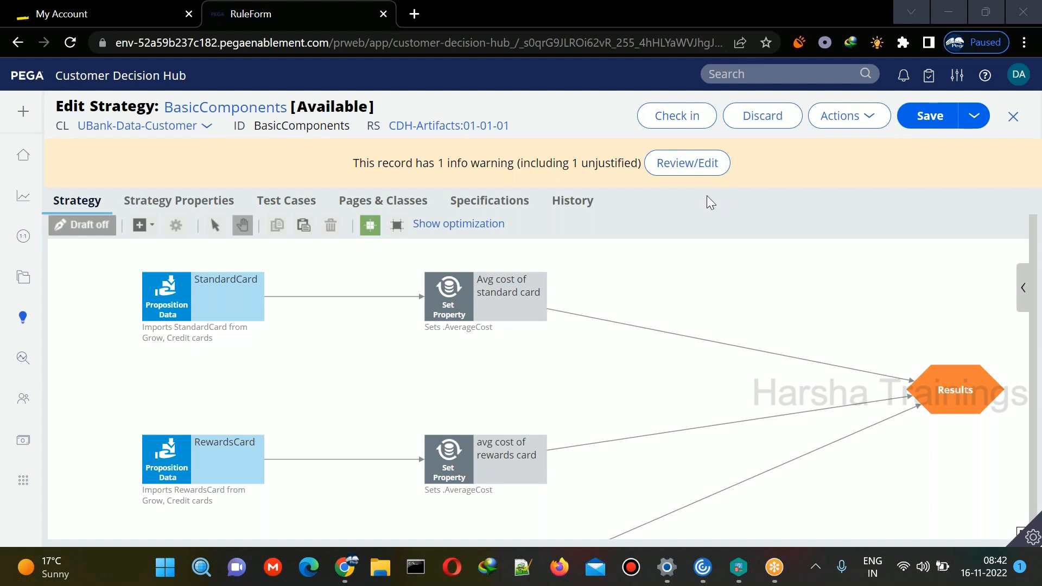
pyautogui.click(922, 132)
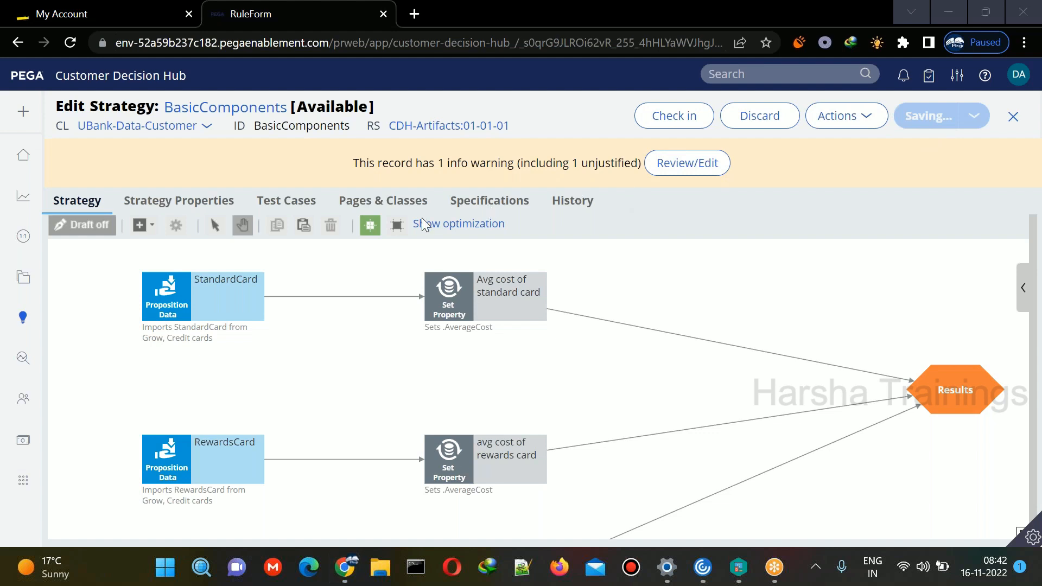
# Save and run a single-case test of the strategy, and select the Results component to view its output.
pyautogui.click(1025, 296)
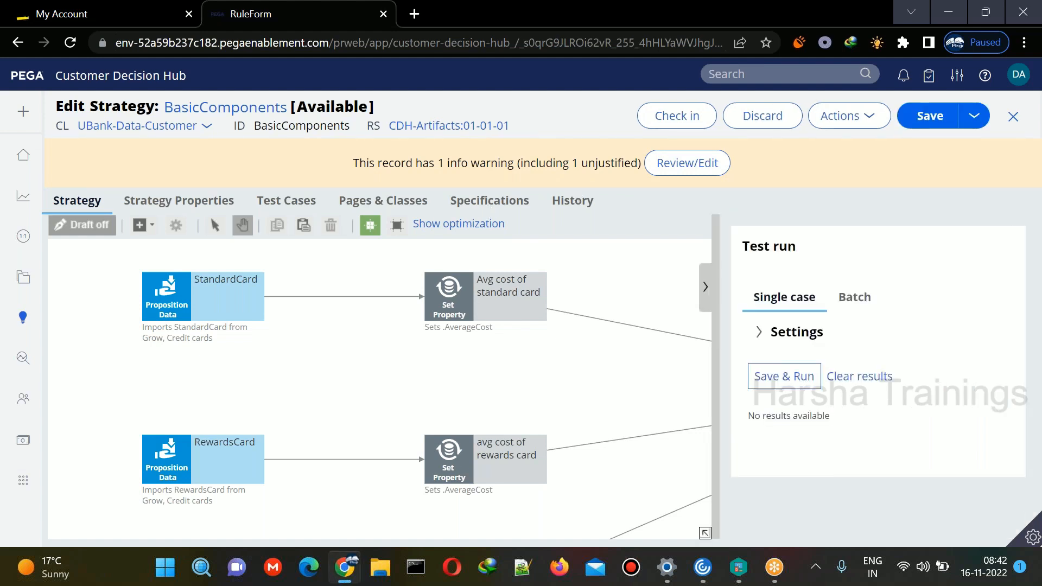
pyautogui.click(785, 380)
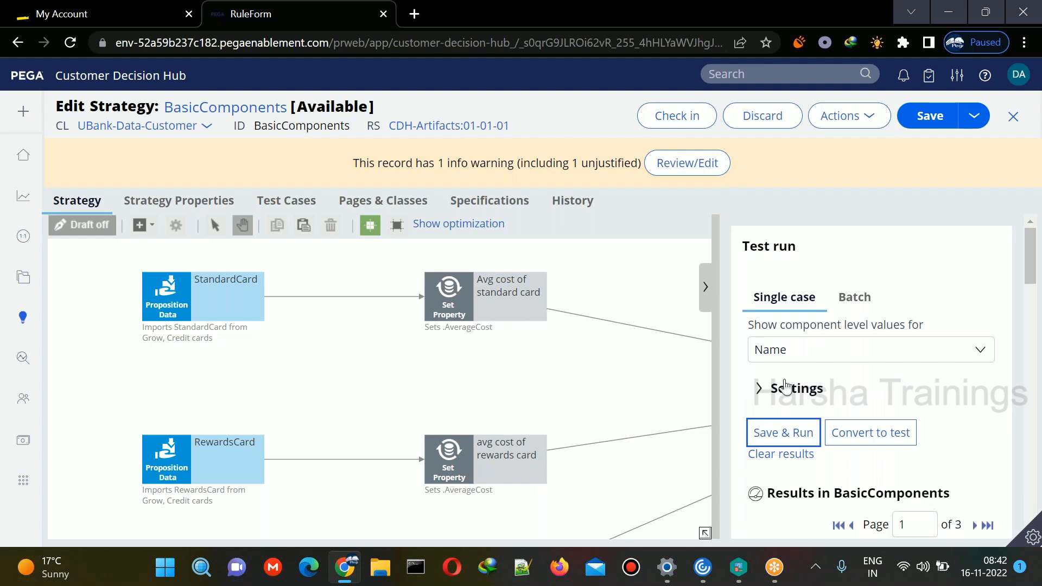
pyautogui.moveTo(1029, 263); pyautogui.dragTo(1008, 302)
pyautogui.moveTo(594, 368); pyautogui.dragTo(376, 386)
pyautogui.moveTo(467, 402); pyautogui.dragTo(348, 424)
pyautogui.click(615, 430)
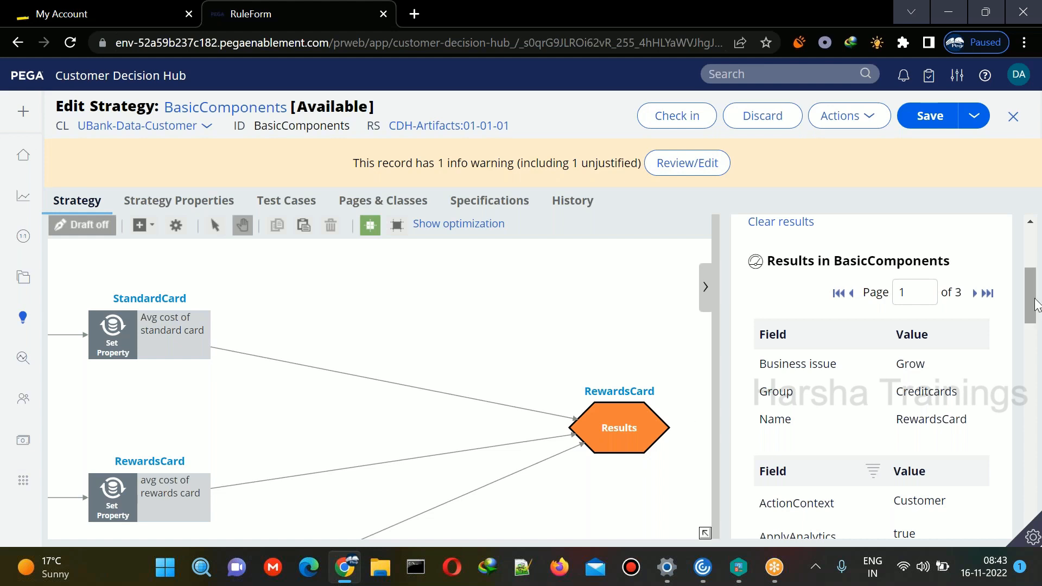
# Review the AverageCost value on each of the three result pages for RewardsCard, StandardCard and RewardsPlusCard.
pyautogui.moveTo(1036, 304); pyautogui.dragTo(1030, 344)
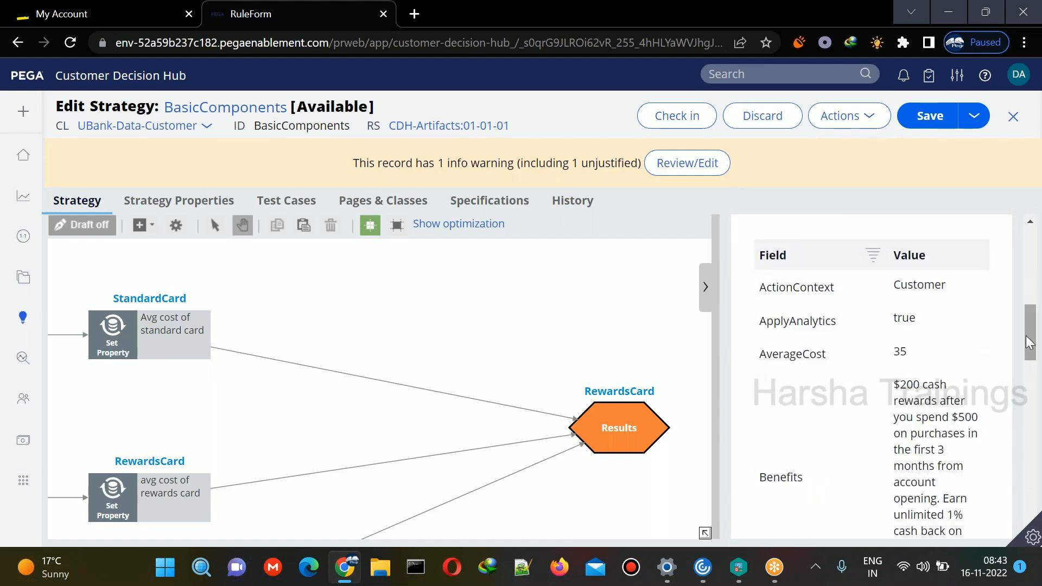
pyautogui.scroll(3, 1031, 346)
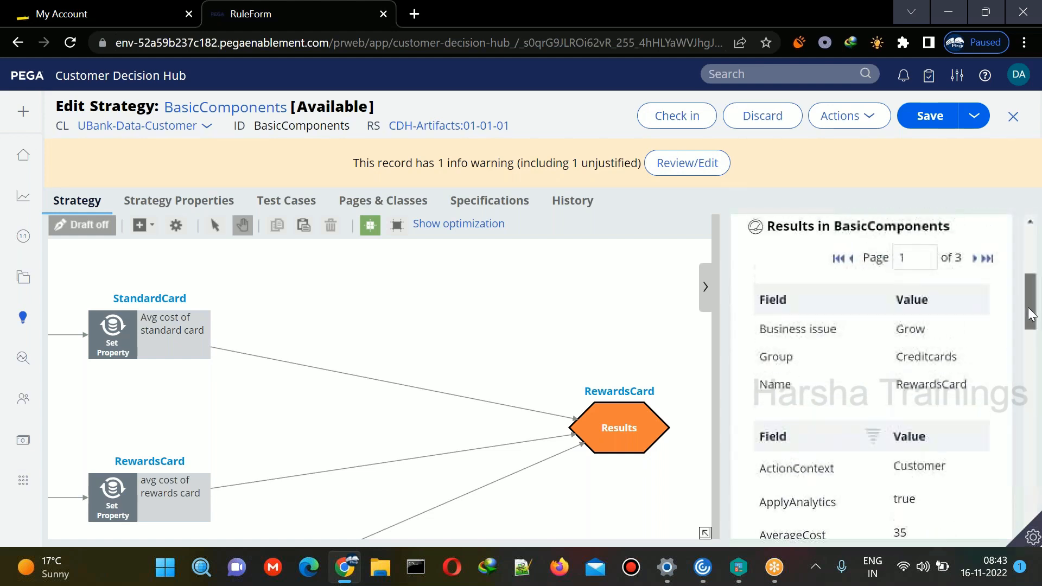
pyautogui.click(976, 263)
pyautogui.scroll(1, 1033, 300)
pyautogui.scroll(2, 1034, 302)
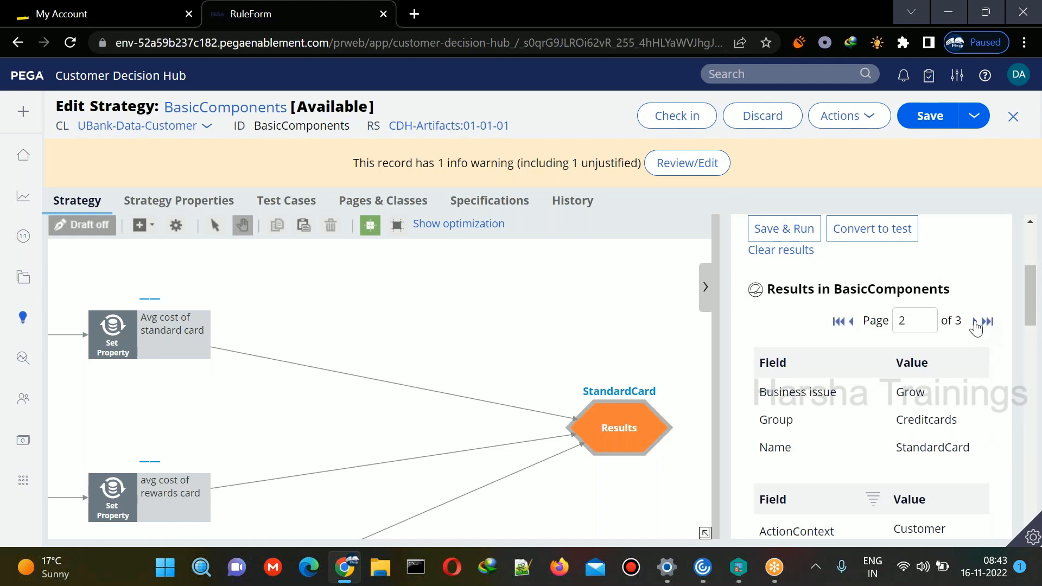
pyautogui.click(980, 321)
pyautogui.scroll(-4, 1030, 340)
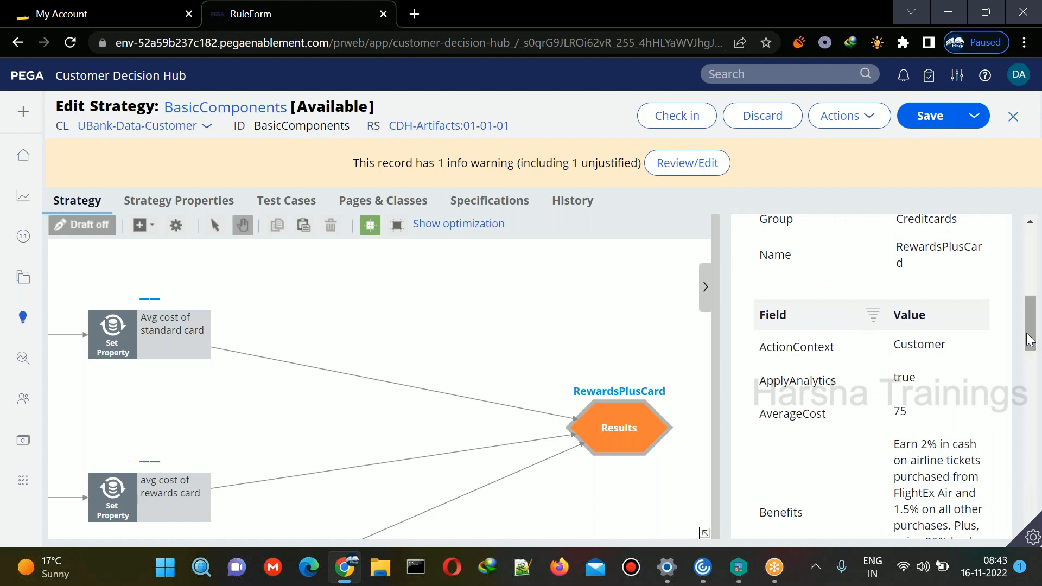
pyautogui.doubleClick(781, 415)
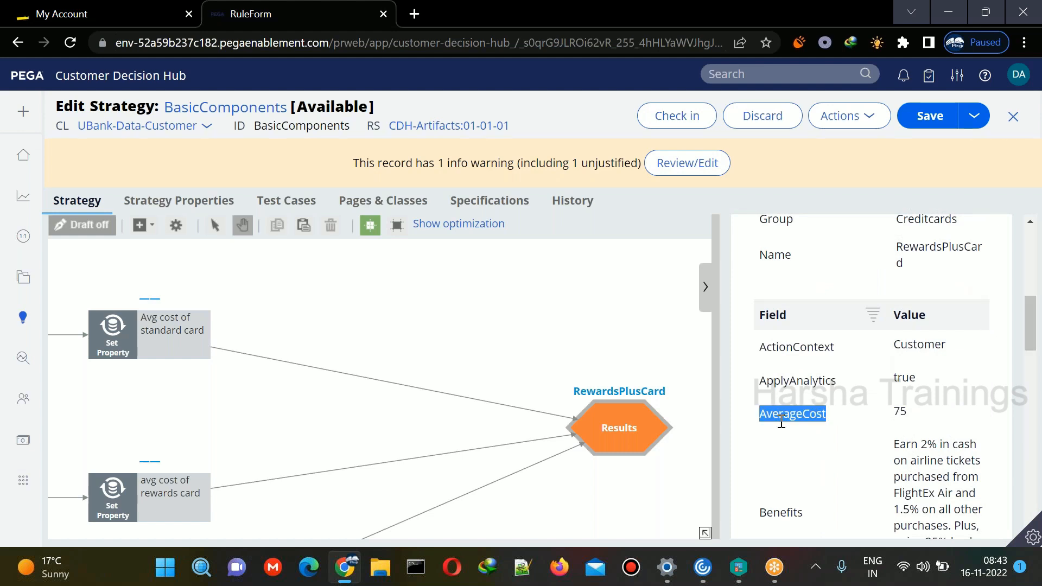
pyautogui.click(902, 411)
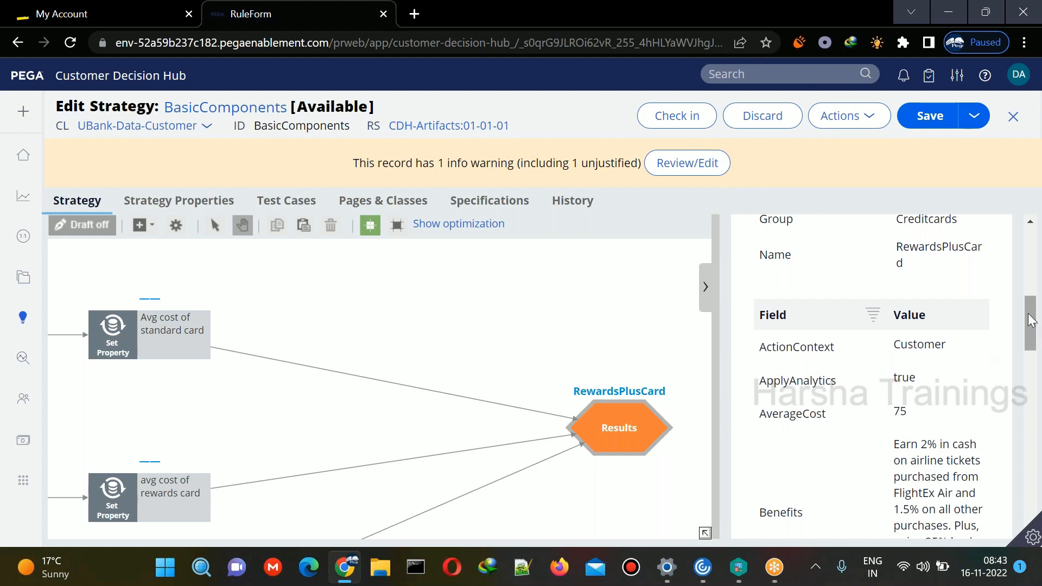
pyautogui.moveTo(1032, 326); pyautogui.dragTo(1034, 286)
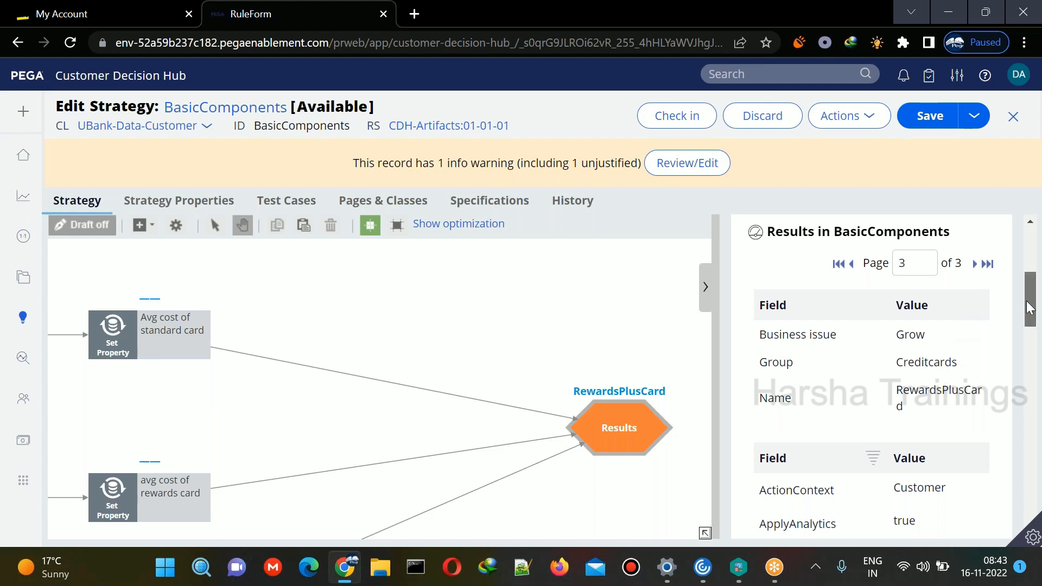
pyautogui.moveTo(1027, 301); pyautogui.dragTo(1028, 331)
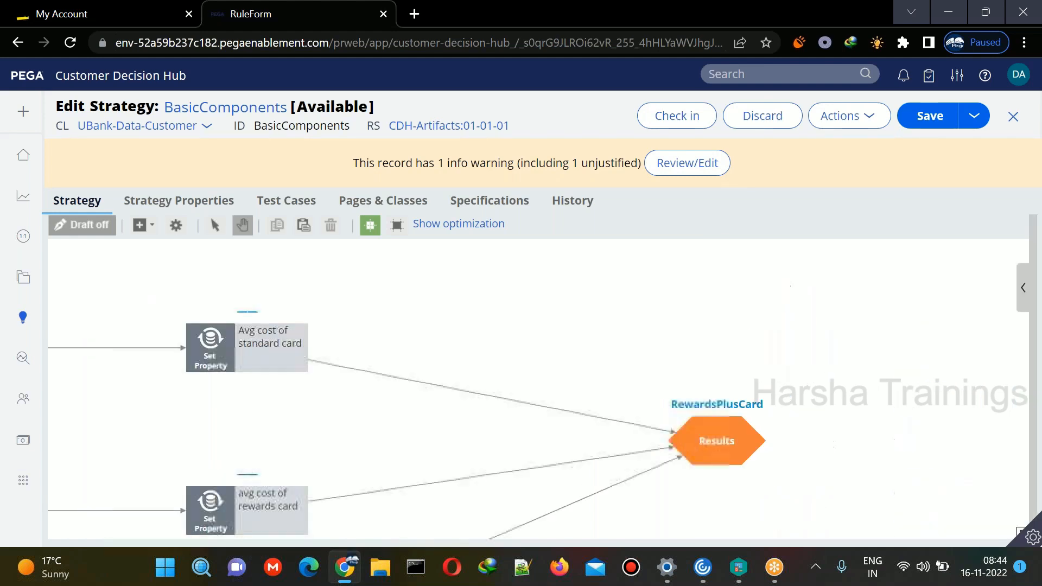
# Add a Prioritize arbitration component to the canvas between the Set Property components and Results.
pyautogui.moveTo(753, 340); pyautogui.dragTo(810, 319)
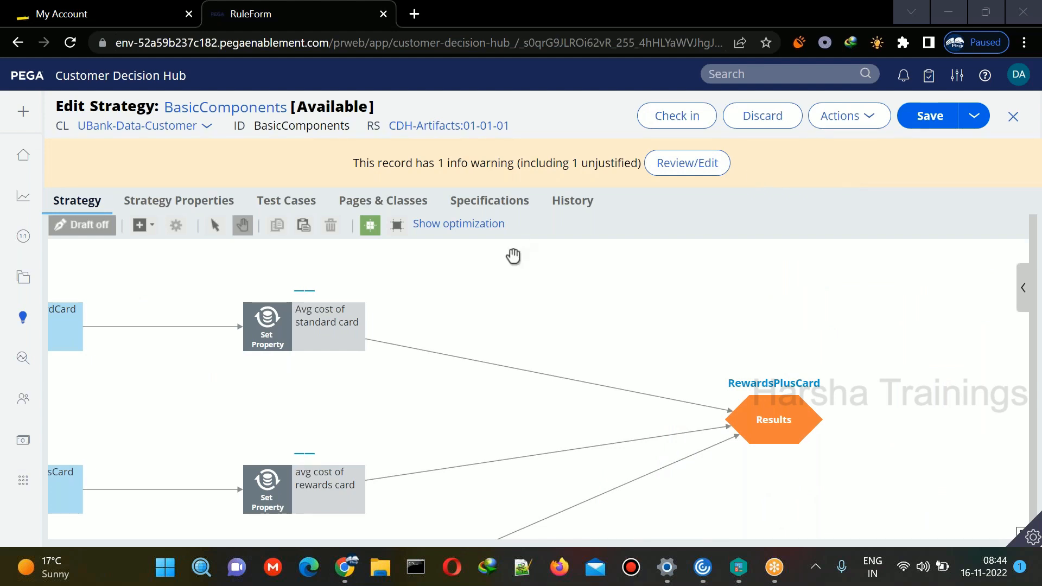
pyautogui.moveTo(540, 282); pyautogui.dragTo(630, 273)
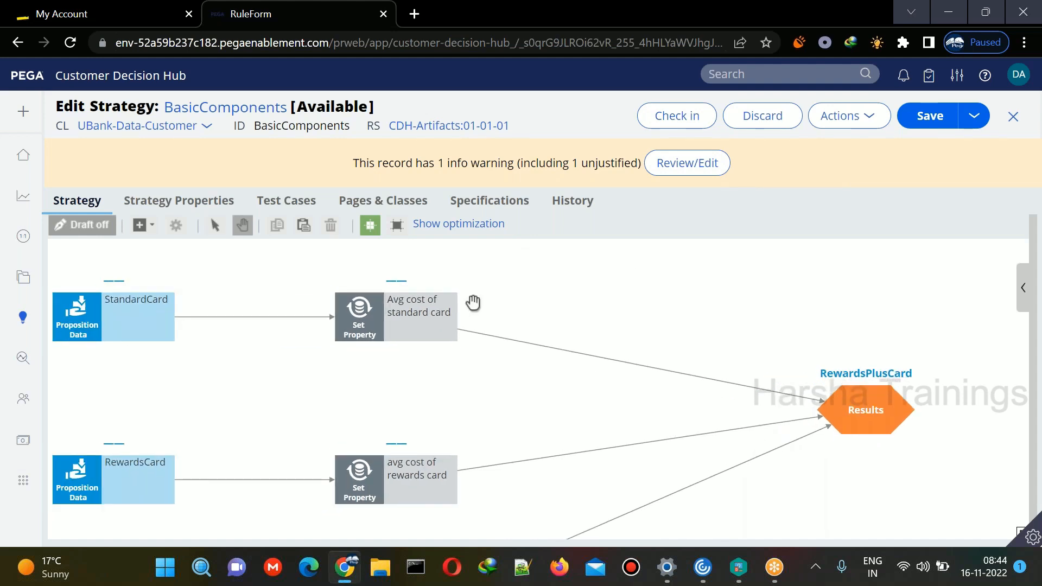
pyautogui.click(140, 229)
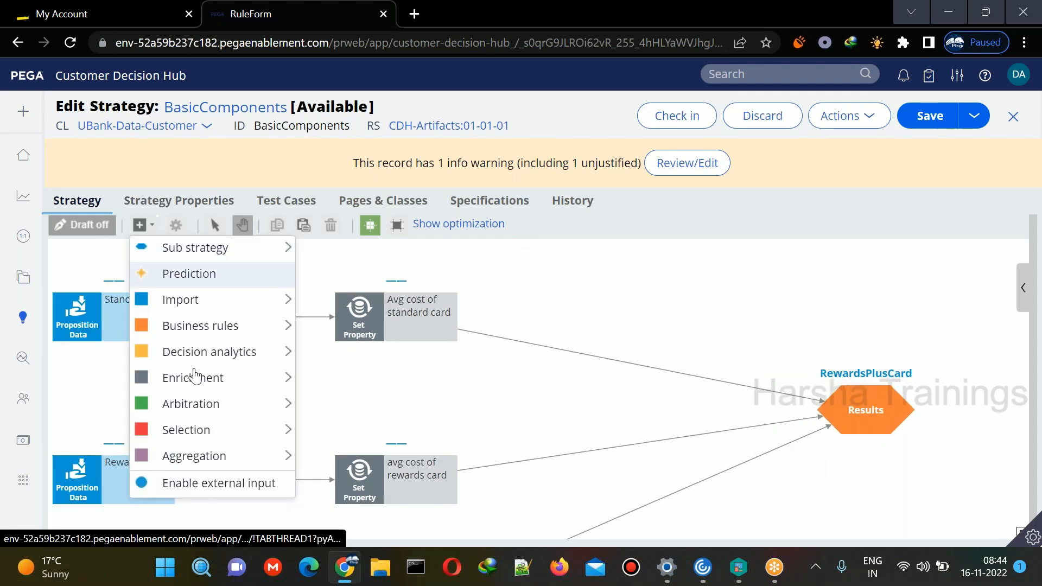
pyautogui.moveTo(205, 416)
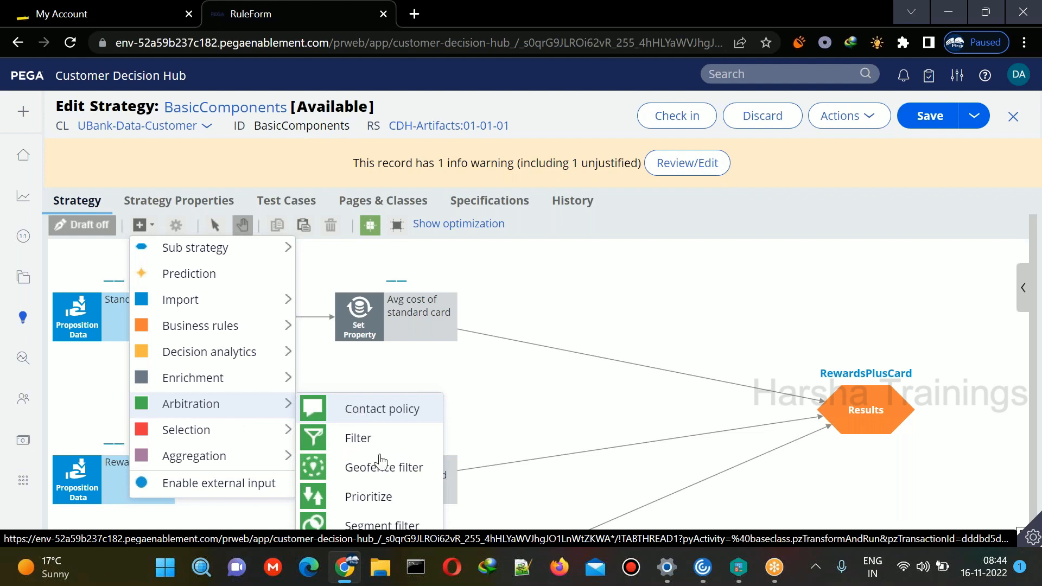
pyautogui.click(361, 497)
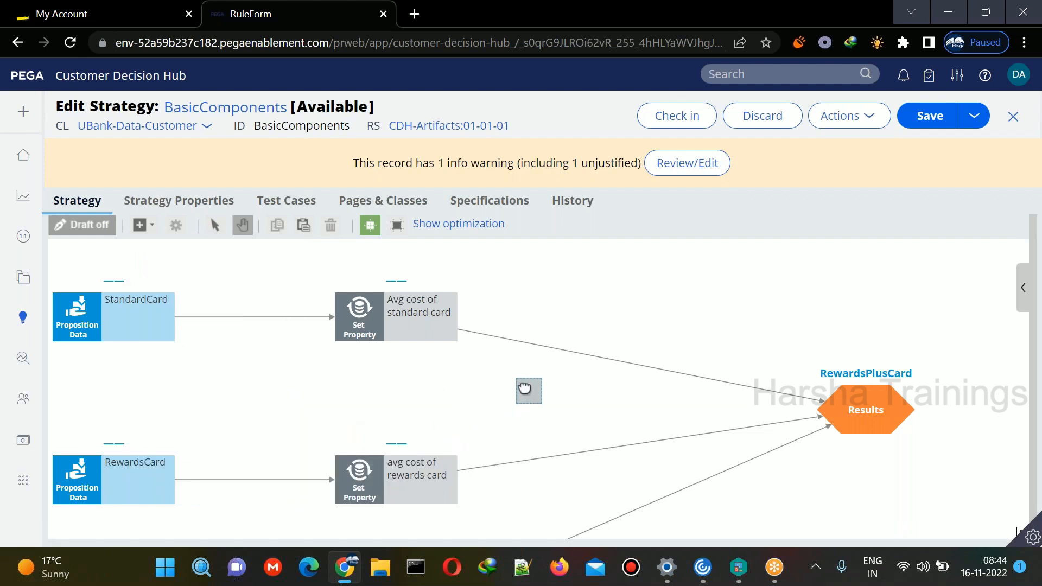
pyautogui.click(565, 403)
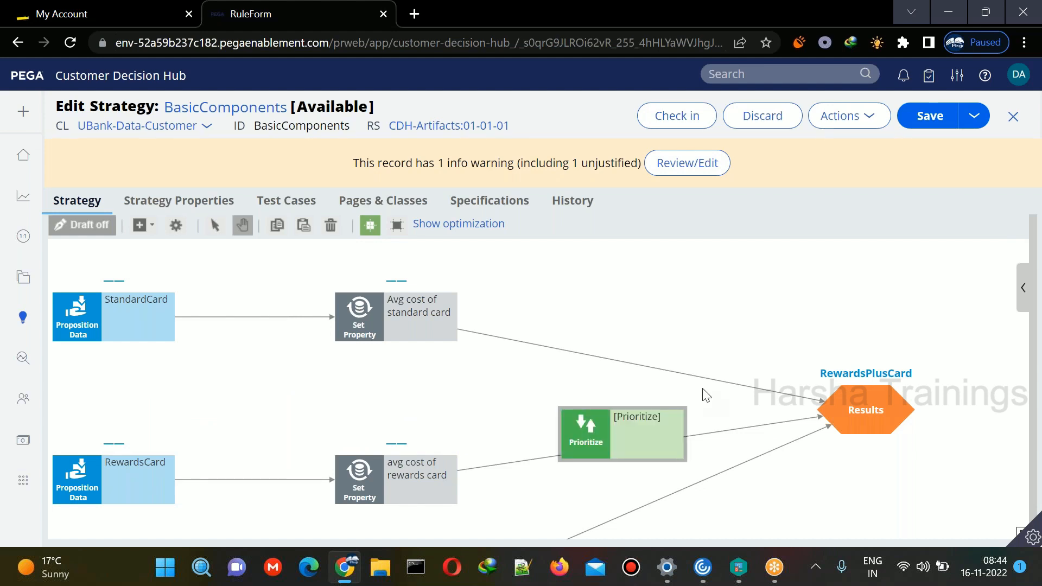
# Redirect the connectors of all three average-cost Set Property components from Results to the Prioritize component, moving Prioritize clear of the existing lines.
pyautogui.click(793, 402)
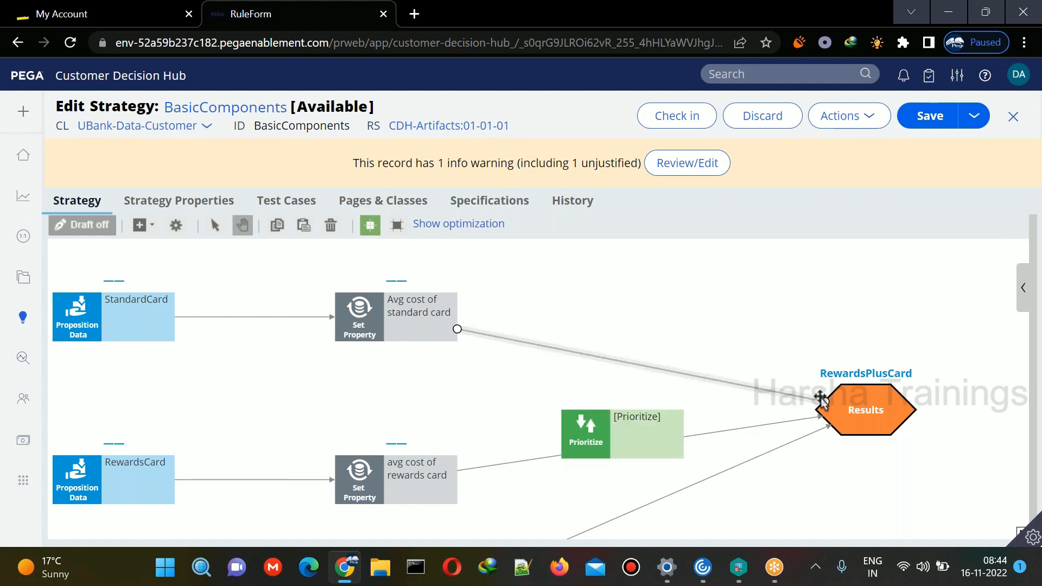
pyautogui.moveTo(825, 404); pyautogui.dragTo(641, 440)
pyautogui.click(607, 441)
pyautogui.moveTo(622, 402); pyautogui.dragTo(649, 354)
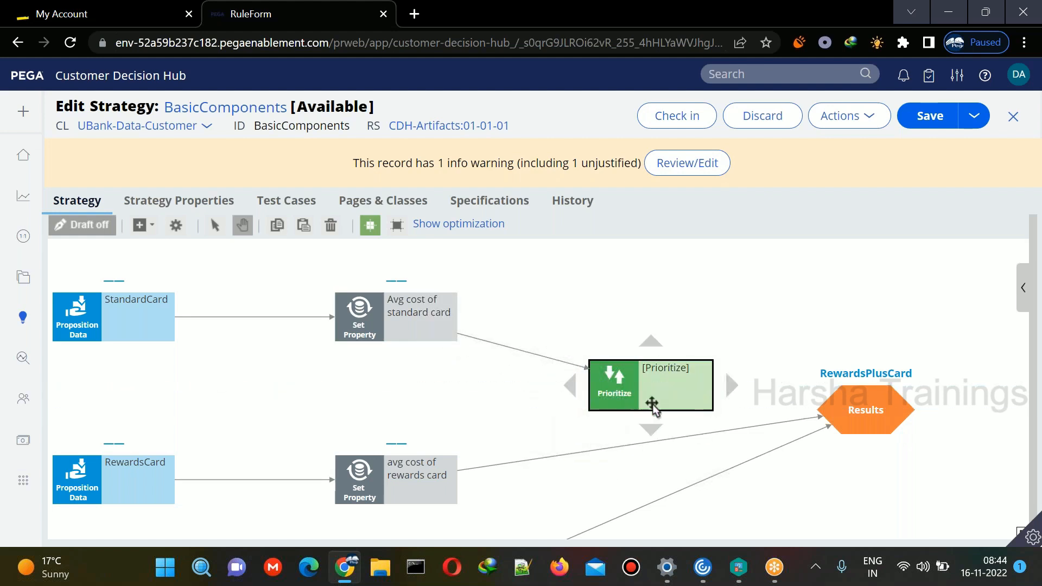
pyautogui.click(747, 429)
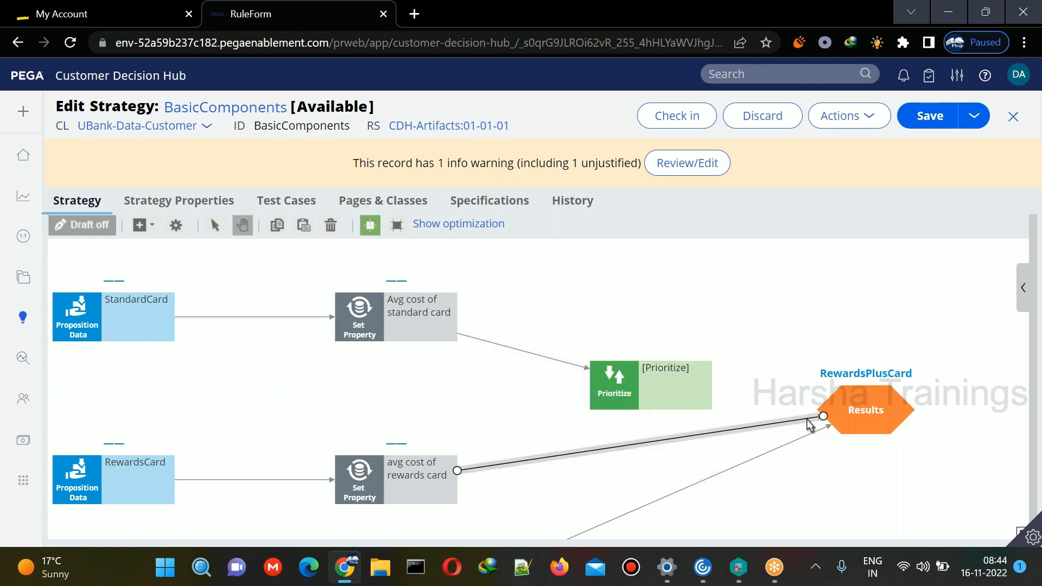
pyautogui.moveTo(824, 417); pyautogui.dragTo(638, 418)
pyautogui.click(799, 441)
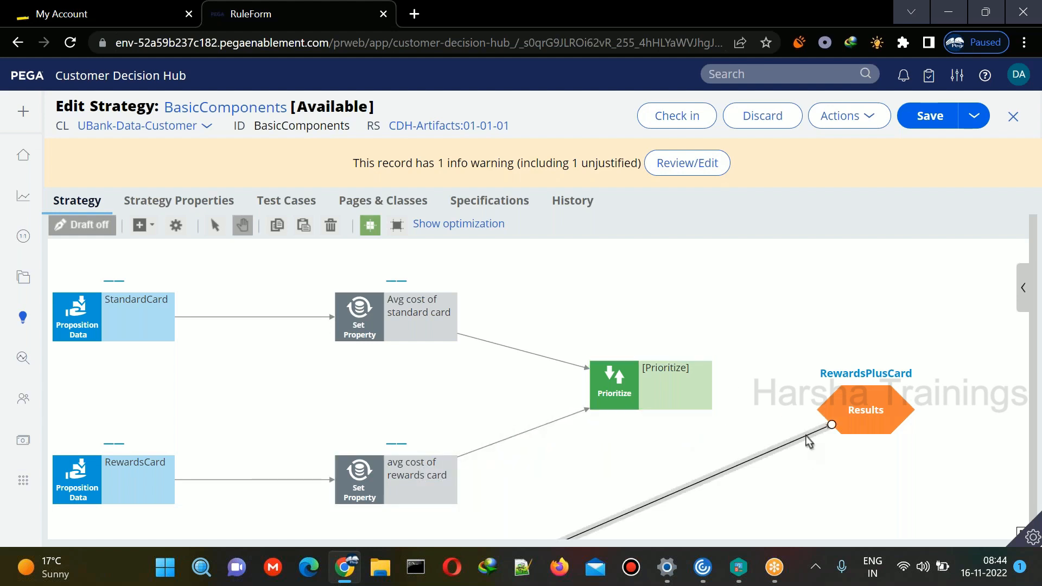
pyautogui.moveTo(832, 429); pyautogui.dragTo(619, 403)
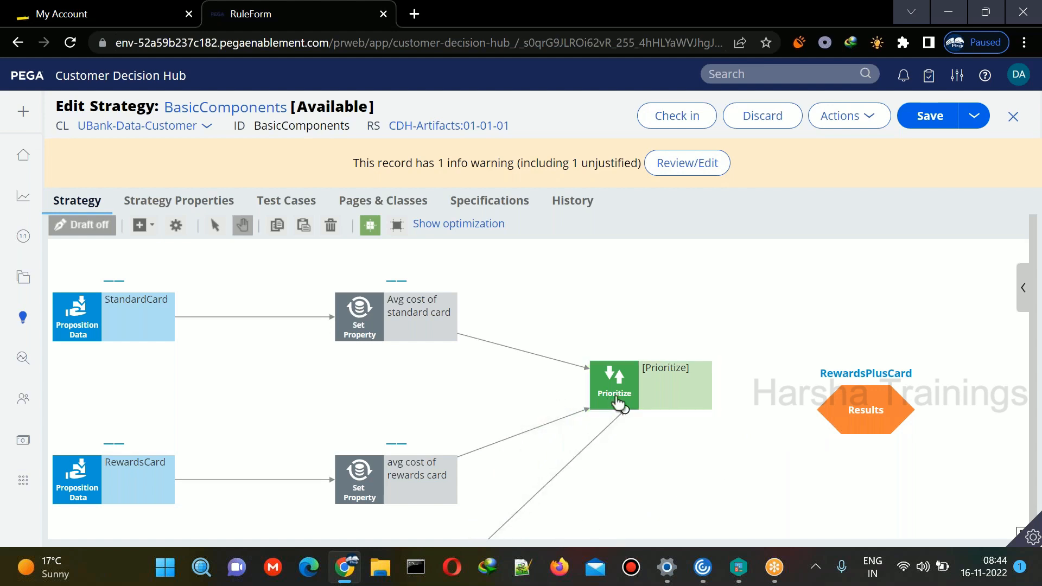
# Rearrange the canvas by moving Results farther from Prioritize and shifting "avg cost of rewards card" and Prioritize upward.
pyautogui.click(860, 402)
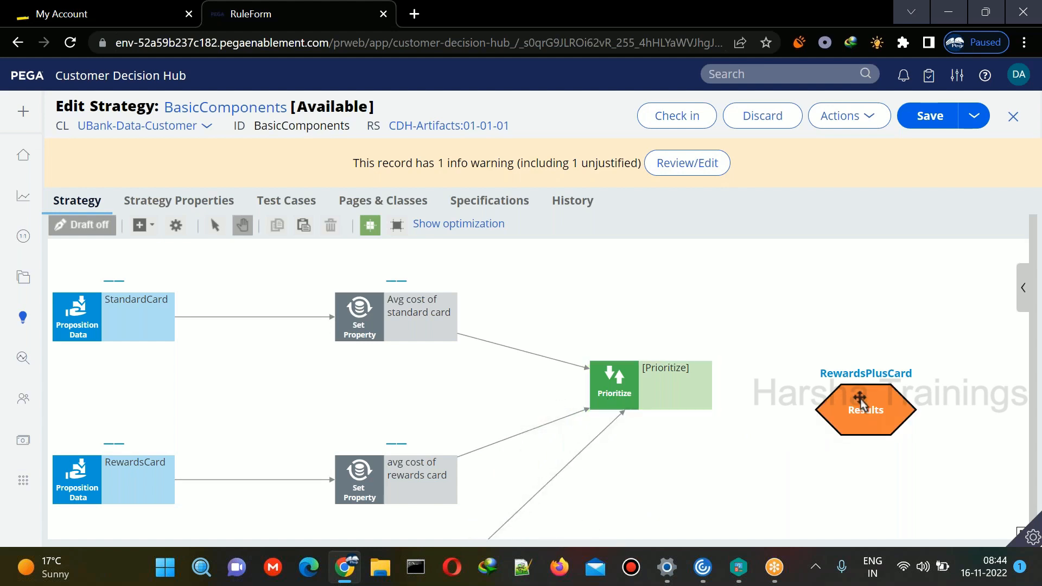
pyautogui.moveTo(860, 402); pyautogui.dragTo(929, 385)
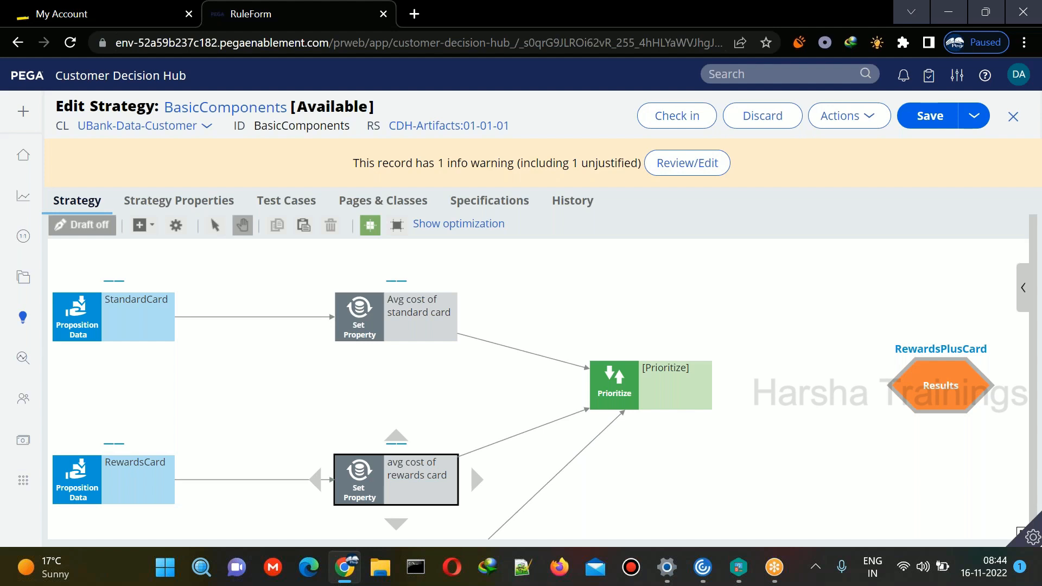
pyautogui.moveTo(397, 474); pyautogui.dragTo(396, 432)
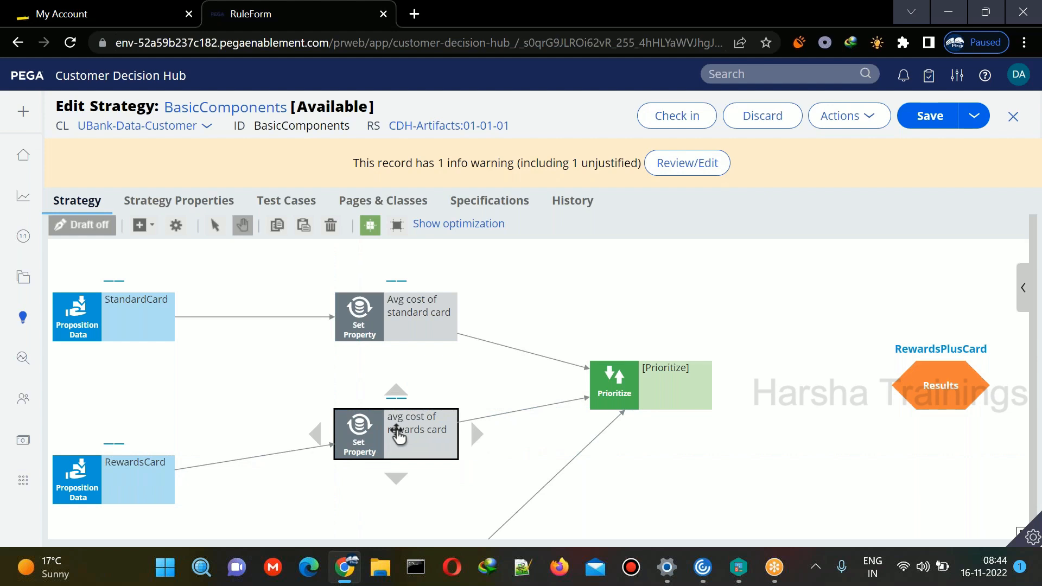
pyautogui.click(602, 403)
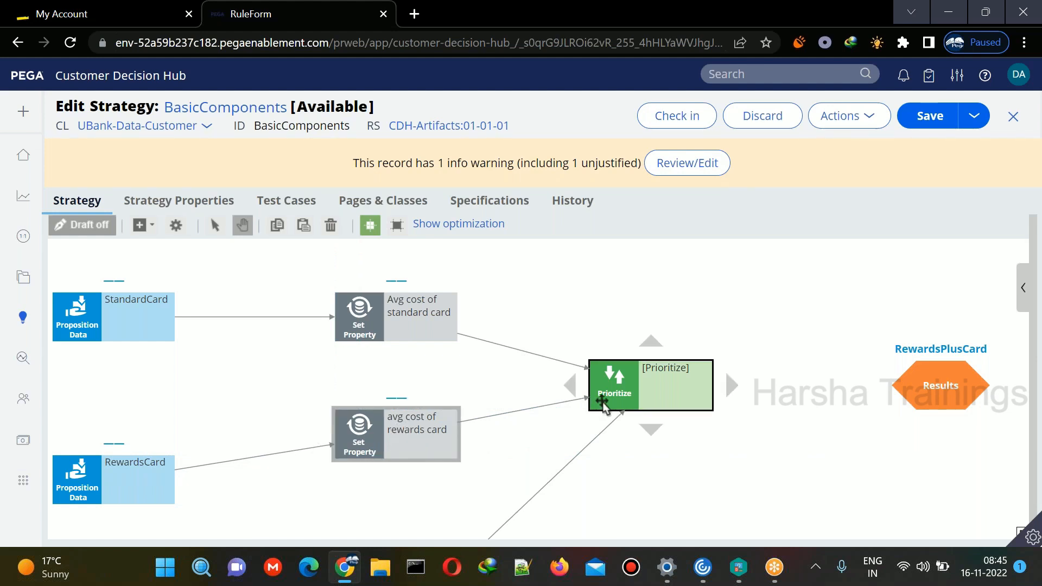
pyautogui.moveTo(602, 402); pyautogui.dragTo(592, 377)
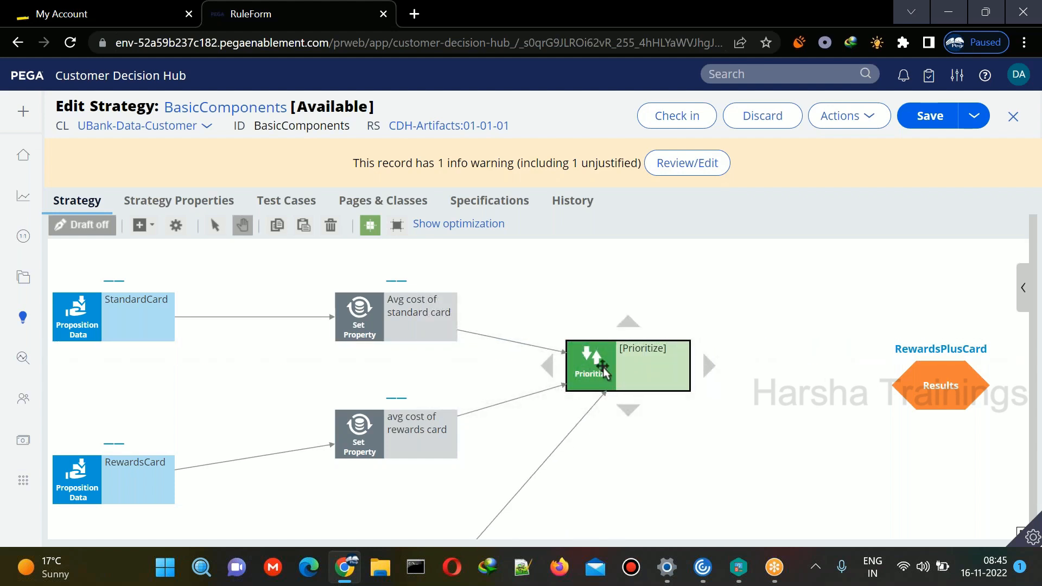
# Configure the Prioritize component to prioritize values by the expression .AverageCost, highest first, with the top 3 as output.
pyautogui.doubleClick(604, 372)
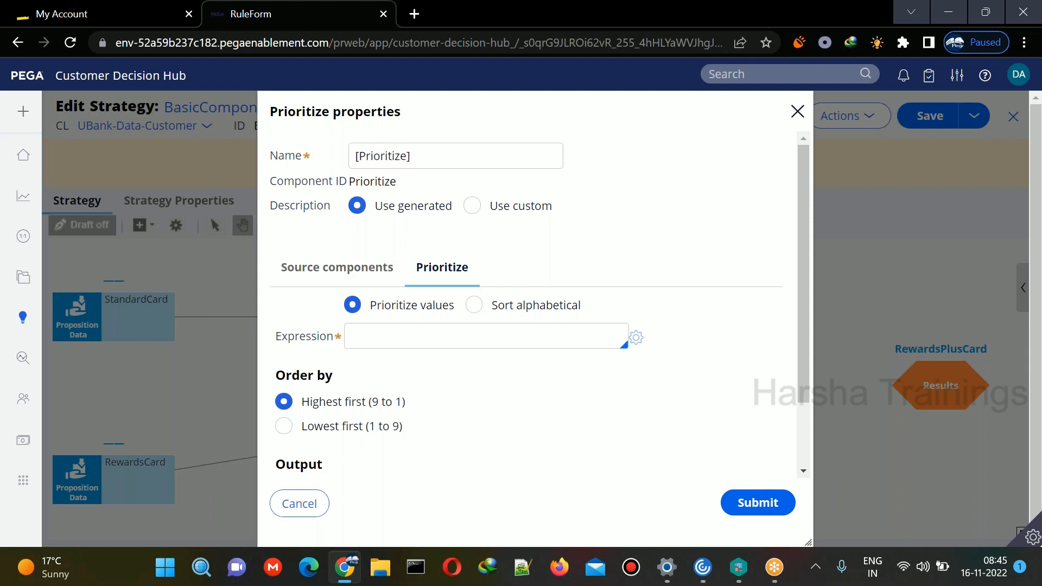
pyautogui.click(475, 305)
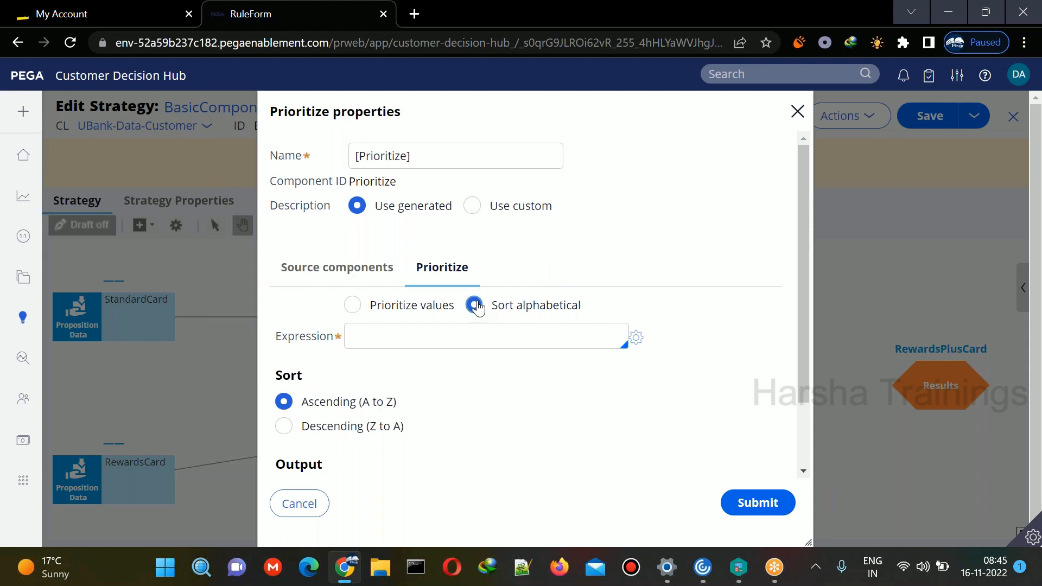
pyautogui.click(351, 312)
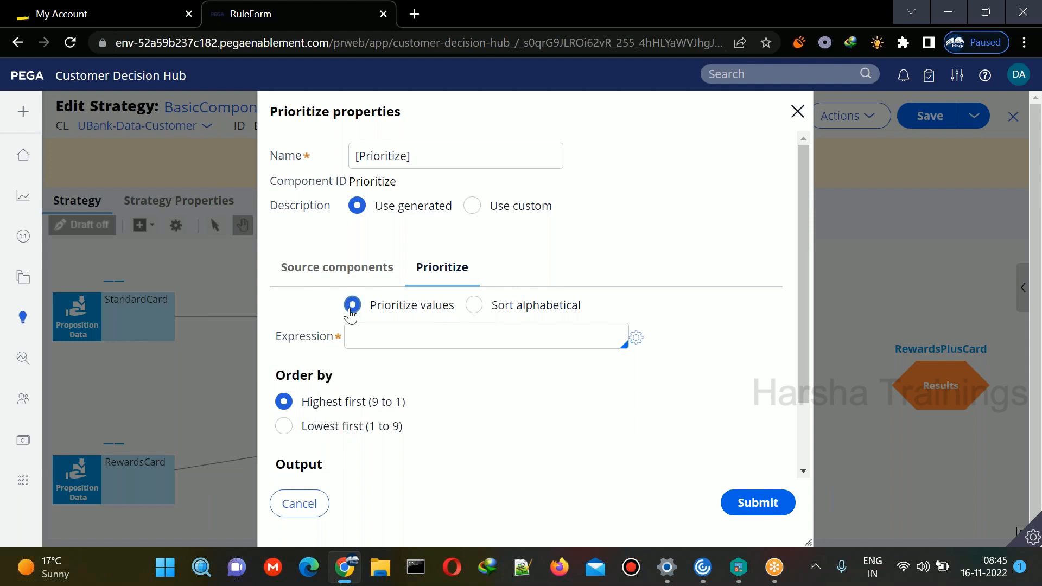
pyautogui.click(352, 337)
pyautogui.write('.')
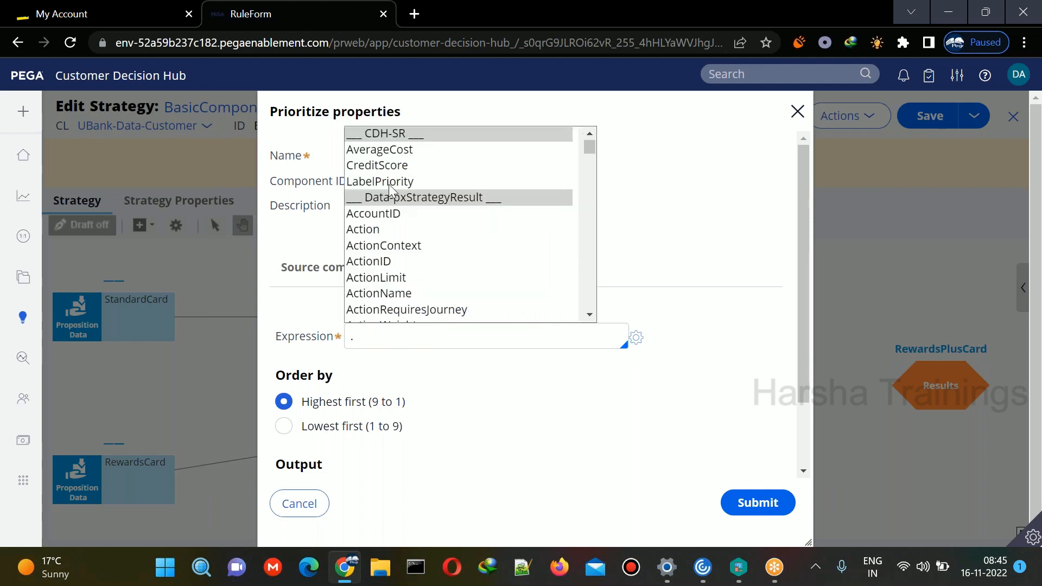
pyautogui.click(407, 152)
pyautogui.click(407, 152)
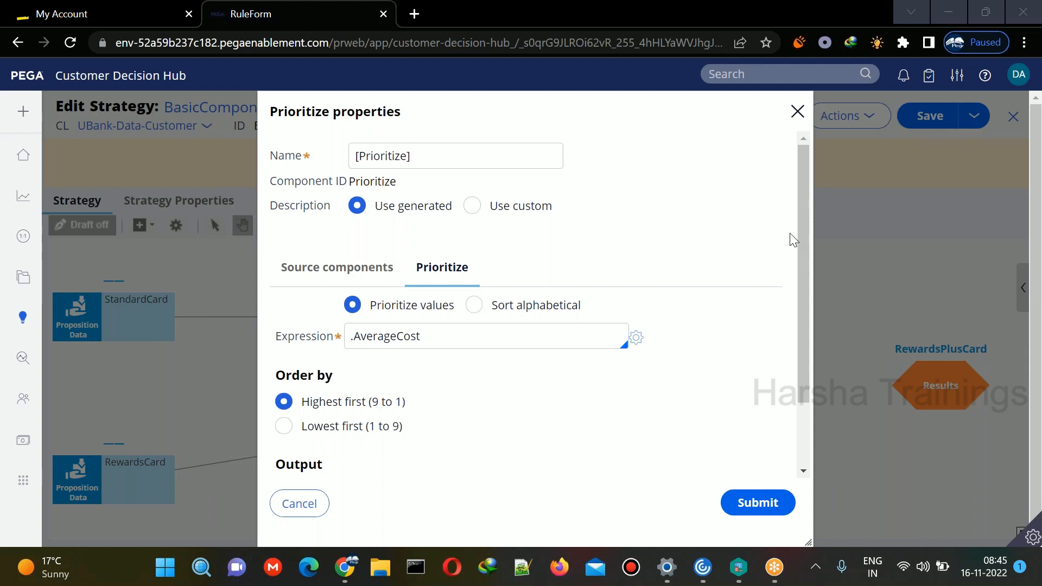
pyautogui.moveTo(801, 327); pyautogui.dragTo(806, 362)
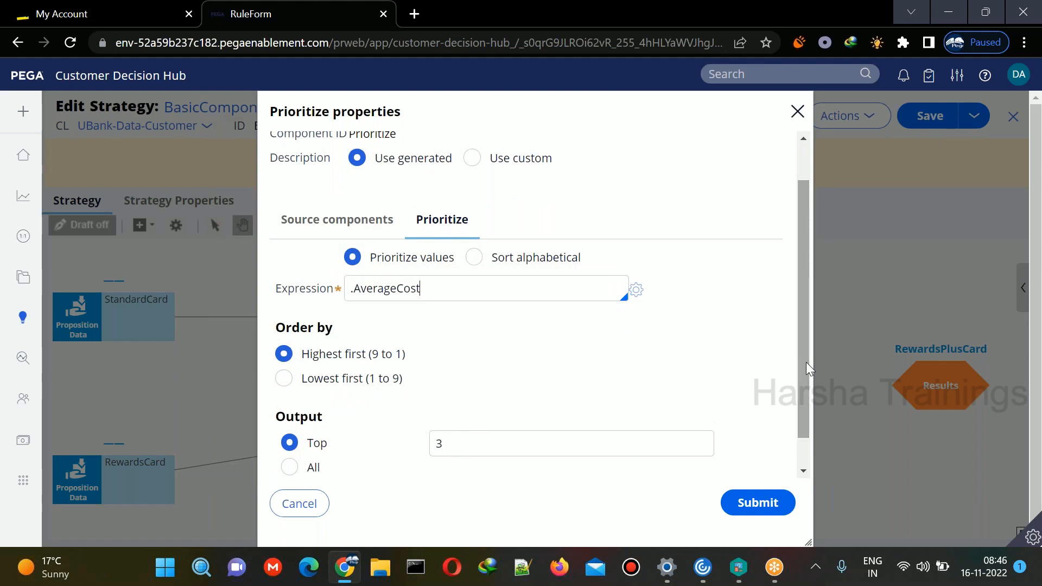
pyautogui.tripleClick(397, 288)
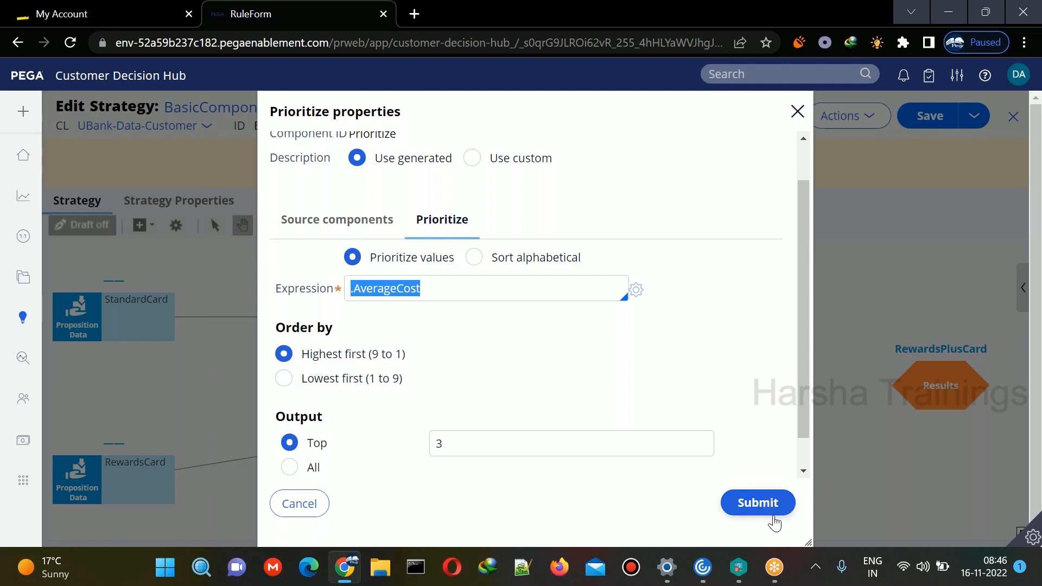
pyautogui.click(768, 509)
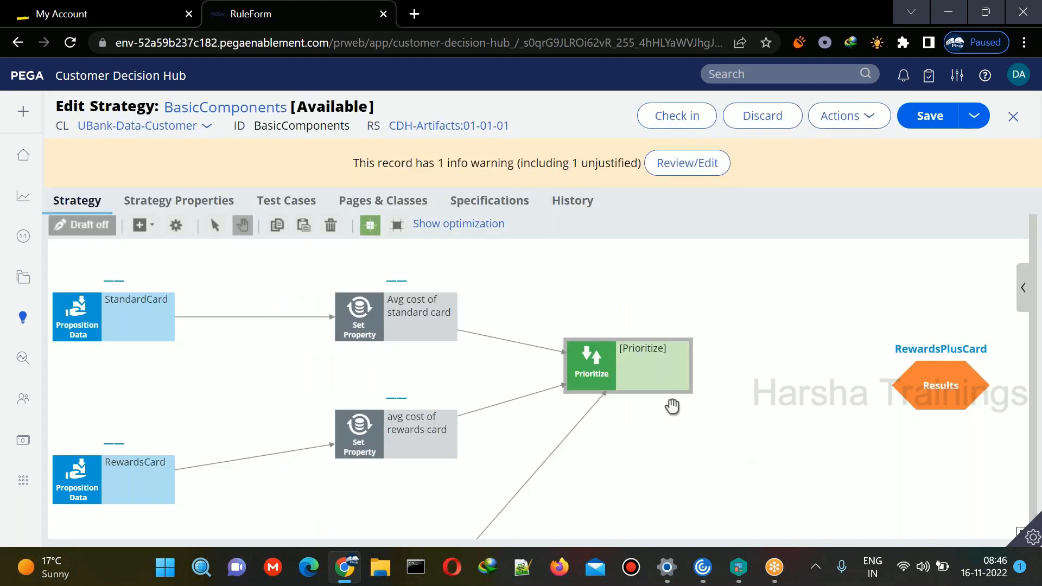
# Connect the Prioritize component to Results, then save and run a single-case test of the strategy.
pyautogui.moveTo(707, 368); pyautogui.dragTo(917, 389)
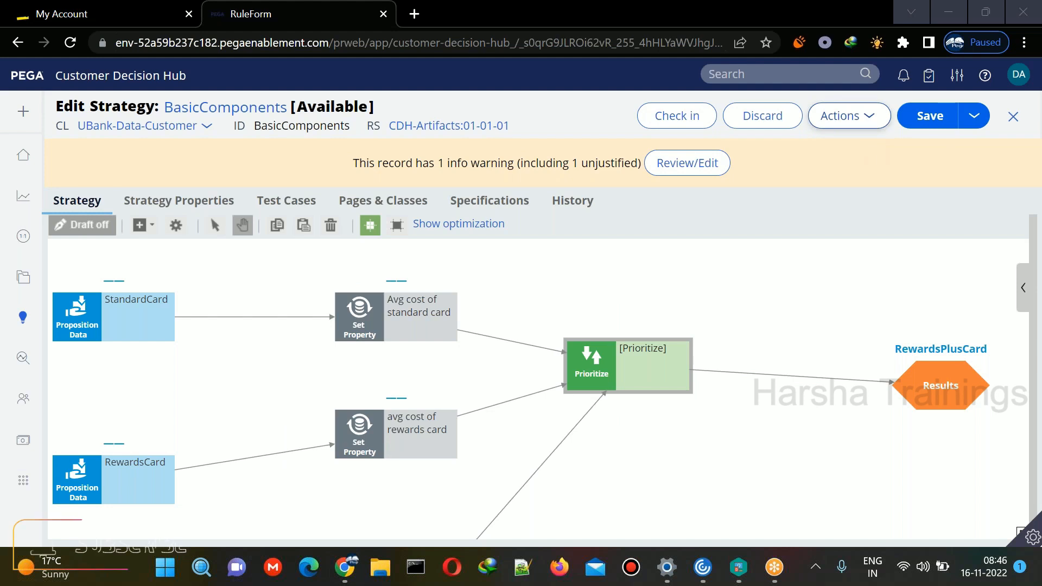
pyautogui.click(934, 117)
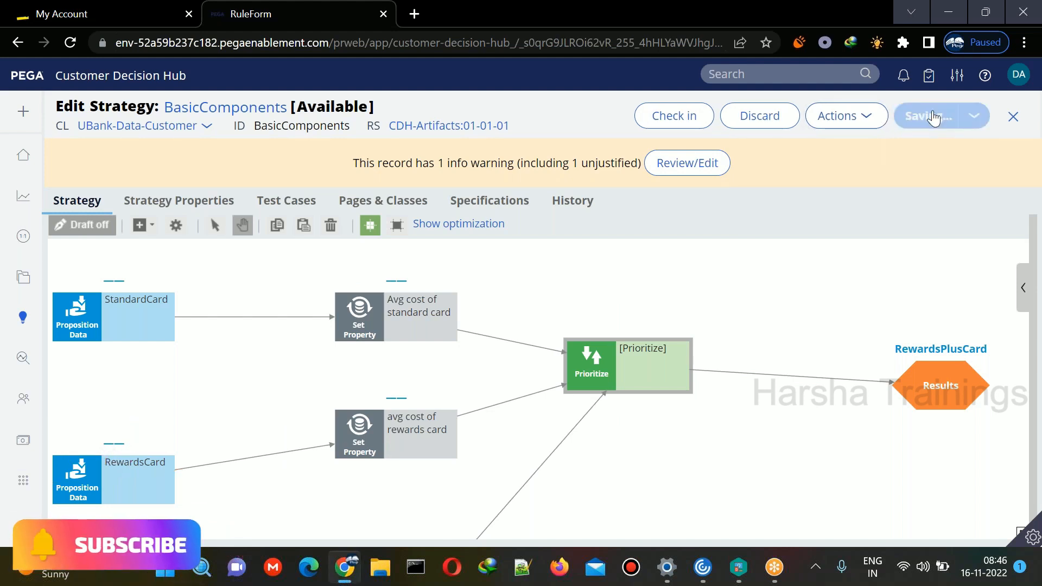
pyautogui.click(1023, 288)
pyautogui.click(784, 416)
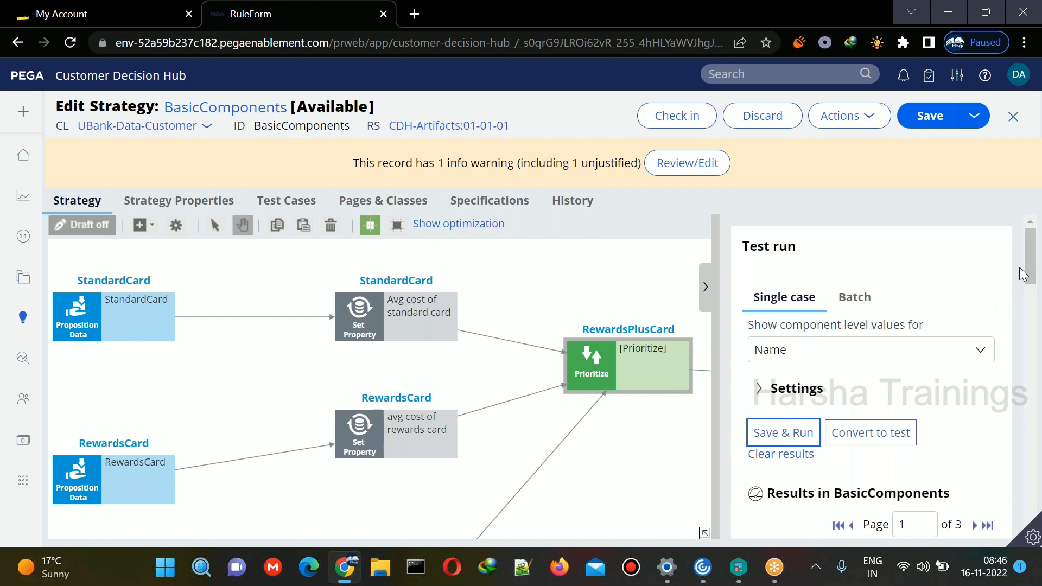
# Examine all three pages of the test-run results, comparing each card's name and AverageCost, and close the test panel.
pyautogui.moveTo(1035, 271); pyautogui.dragTo(1040, 327)
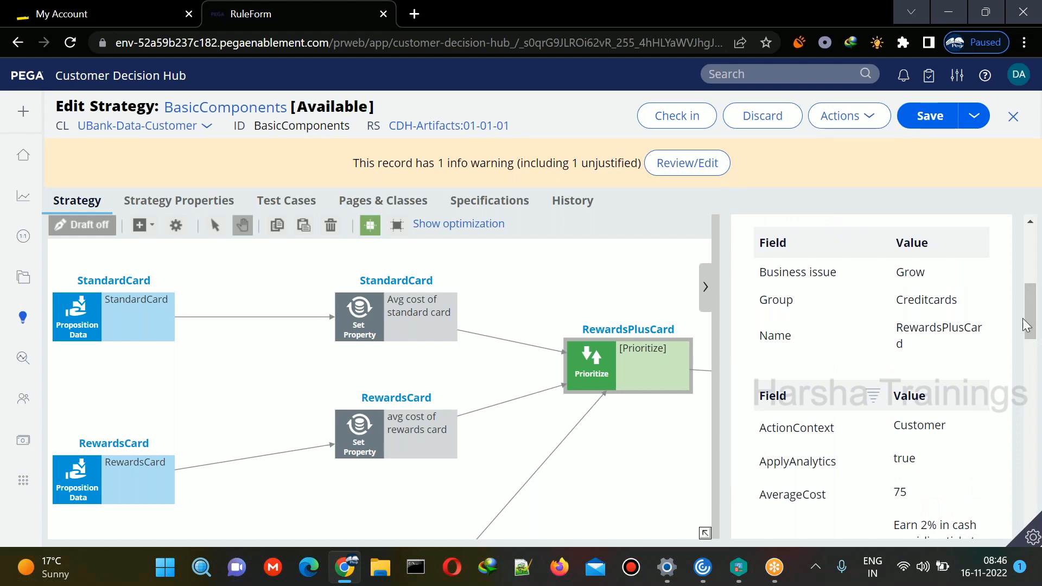
pyautogui.scroll(1, 1033, 324)
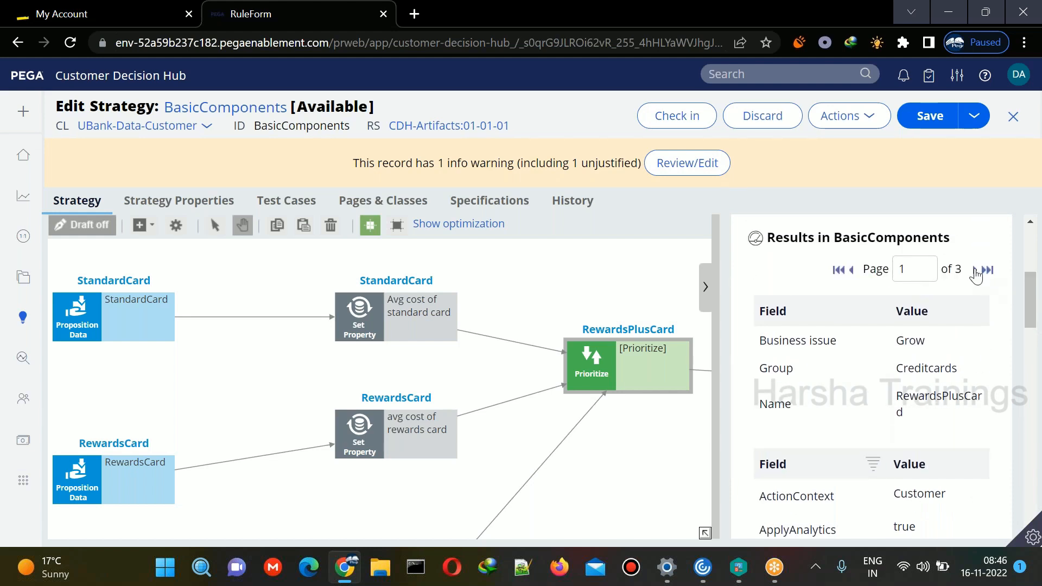
pyautogui.click(975, 272)
pyautogui.moveTo(1030, 291)
pyautogui.mouseDown()
pyautogui.moveTo(1037, 325)
pyautogui.moveTo(1037, 302)
pyautogui.mouseUp()
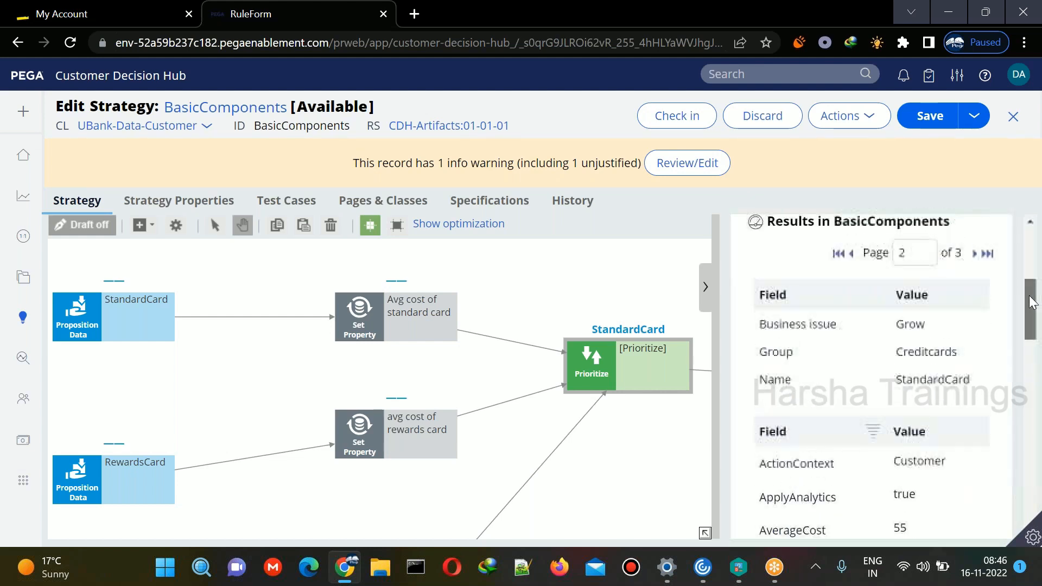
pyautogui.click(975, 254)
pyautogui.scroll(-1, 869, 265)
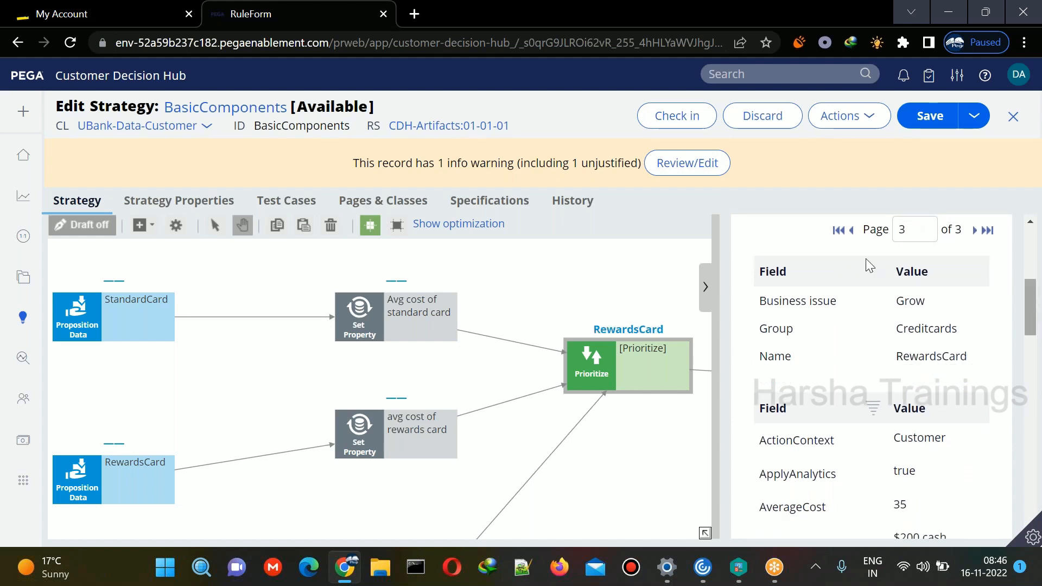
pyautogui.click(706, 298)
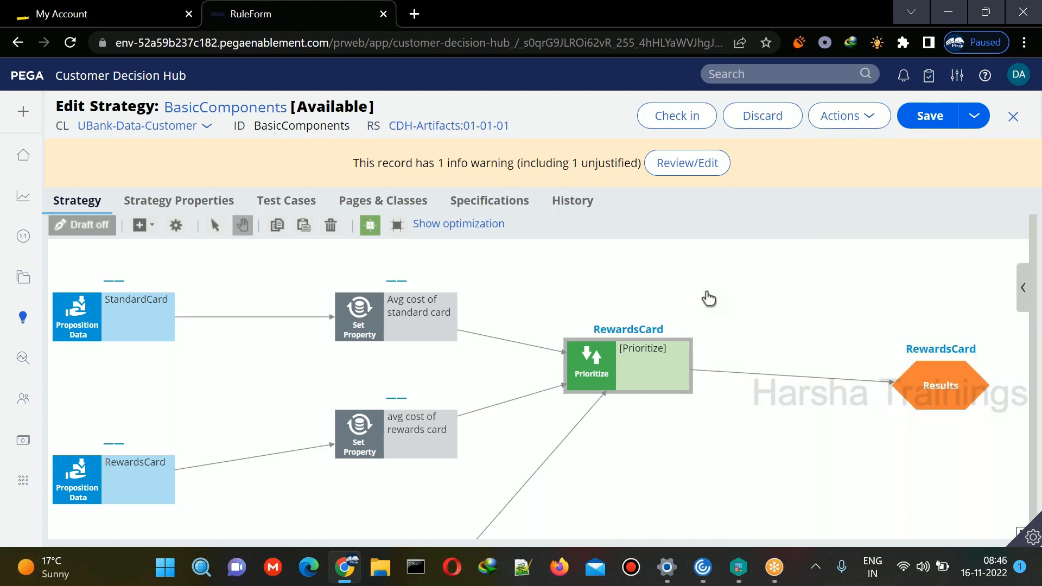
pyautogui.click(951, 365)
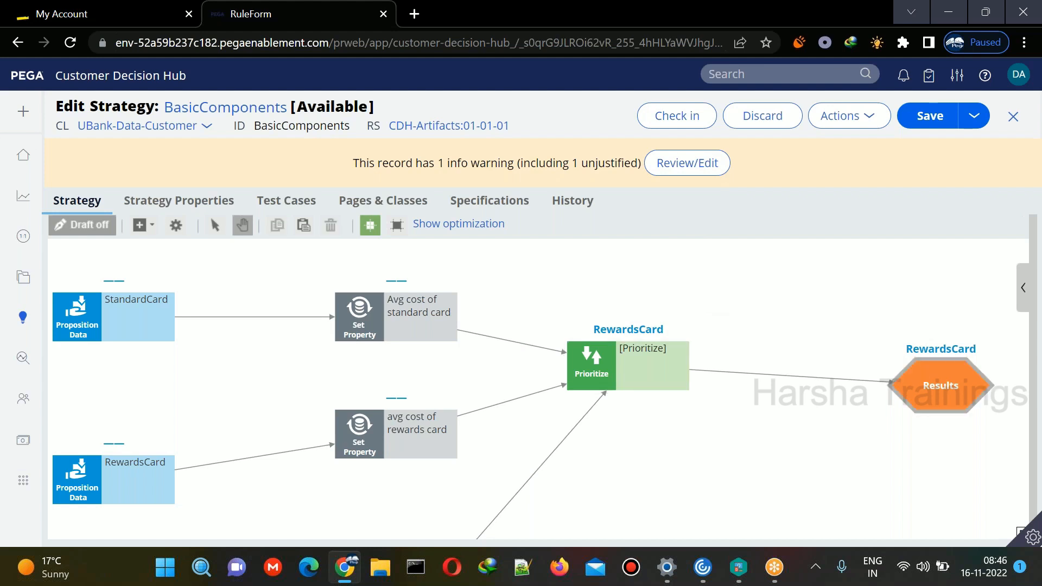
# Limit the Prioritize component's output to the top 1, keeping .AverageCost ordered highest first, and save the strategy.
pyautogui.click(603, 356)
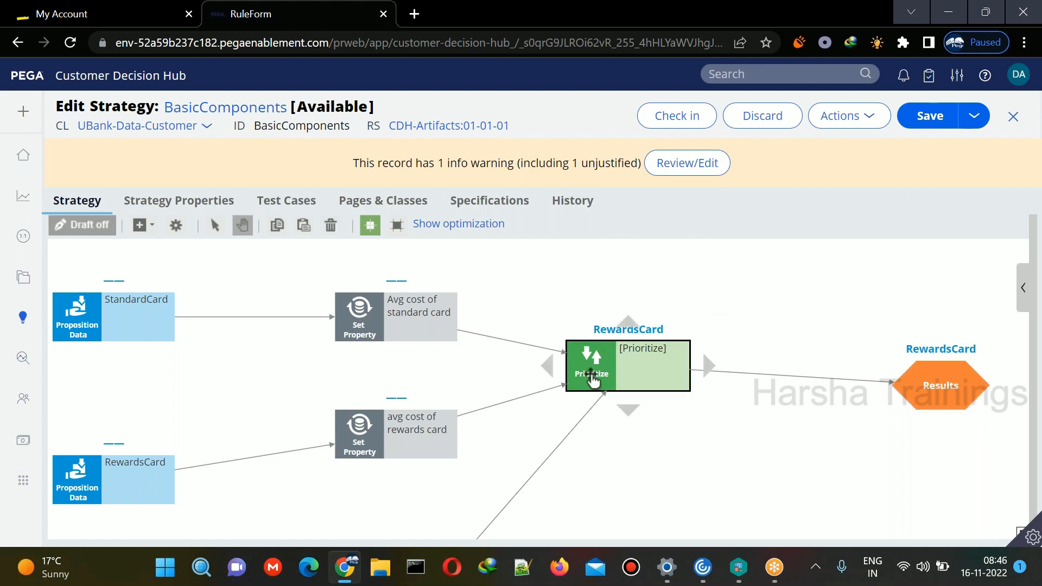
pyautogui.doubleClick(594, 380)
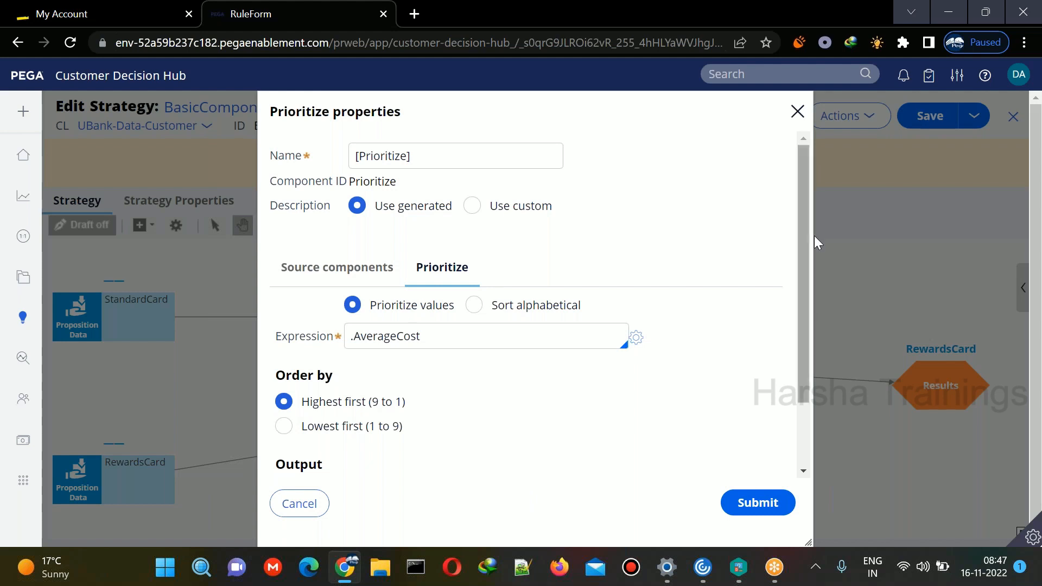
pyautogui.moveTo(805, 242); pyautogui.dragTo(810, 302)
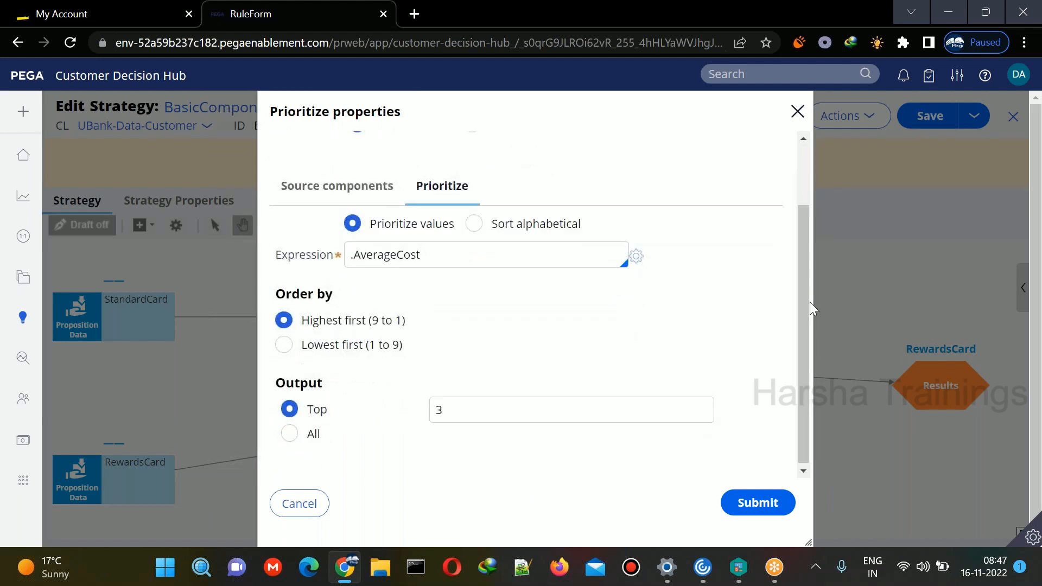
pyautogui.click(288, 442)
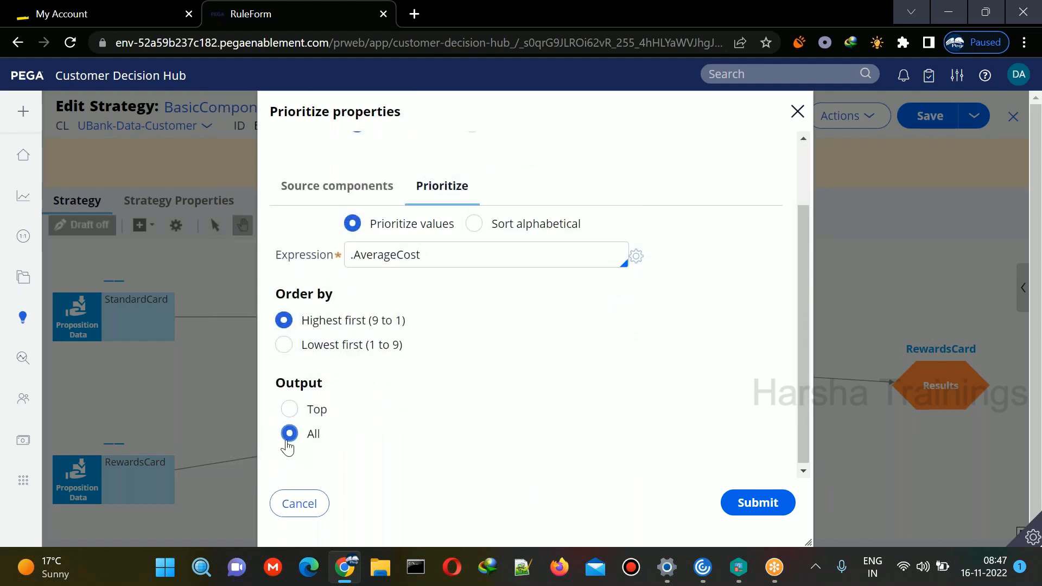
pyautogui.click(290, 411)
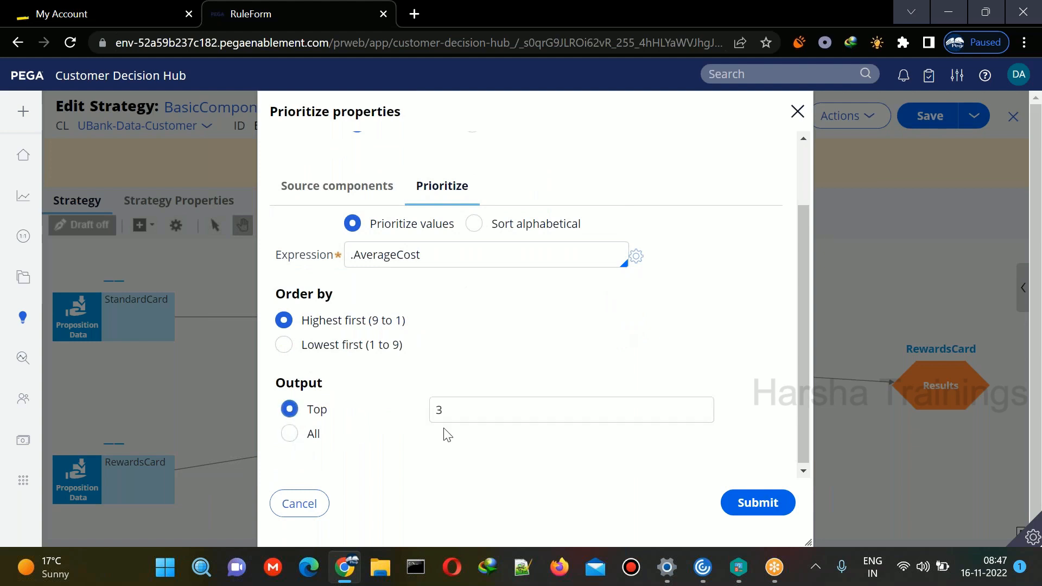
pyautogui.moveTo(465, 411); pyautogui.dragTo(394, 409)
pyautogui.write('1')
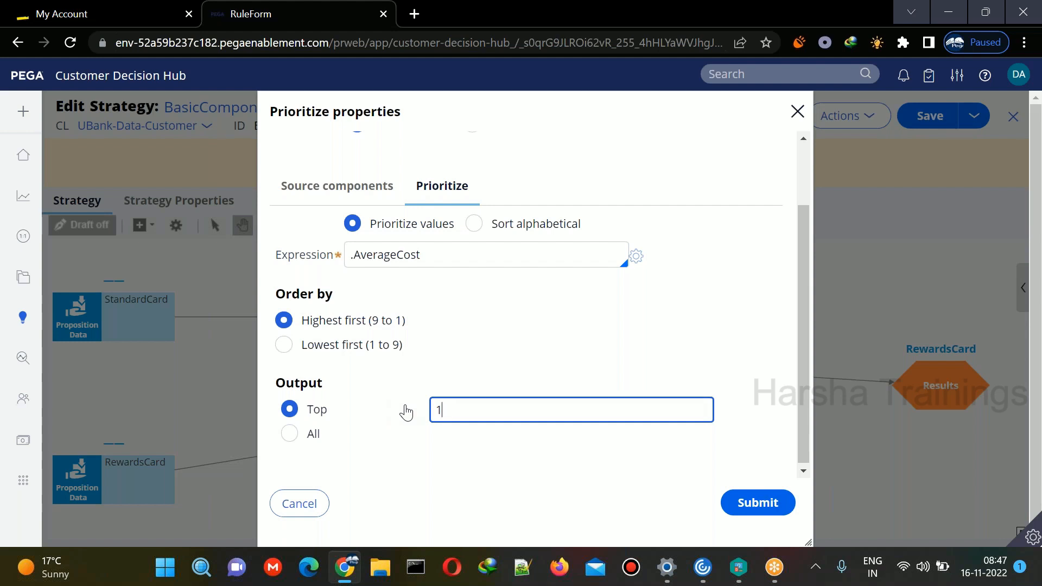
pyautogui.click(753, 513)
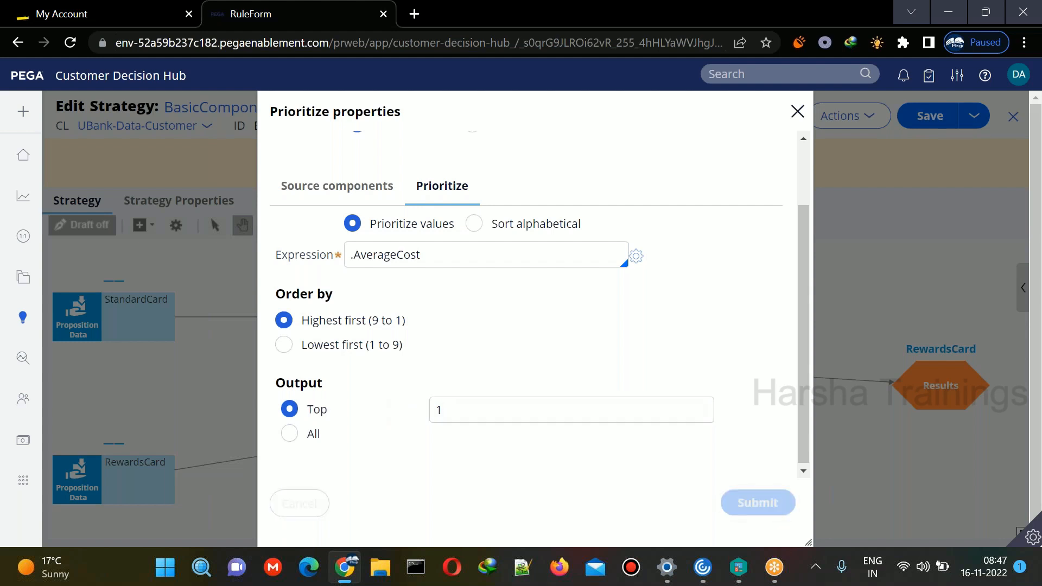
pyautogui.click(930, 116)
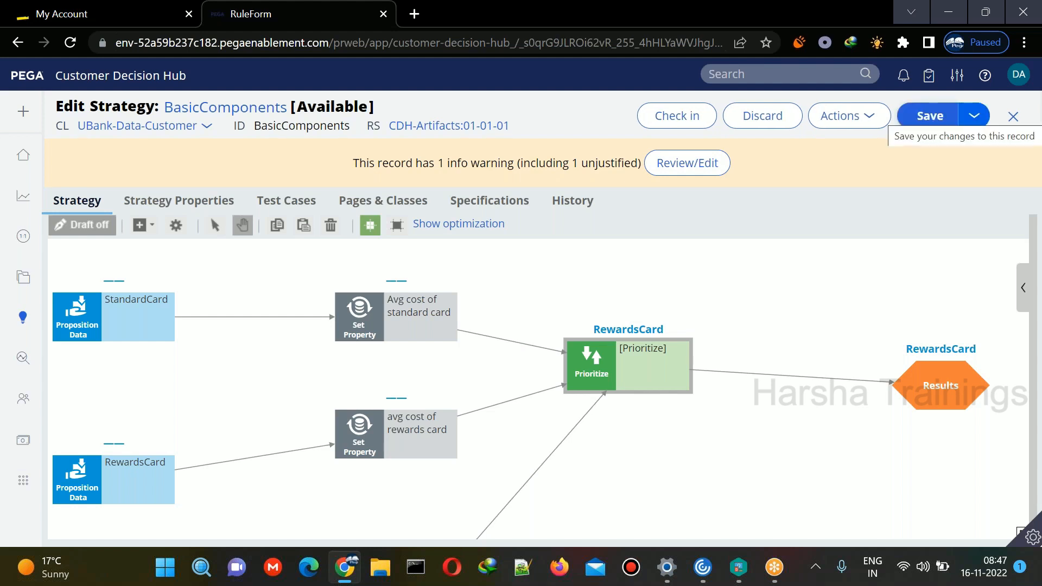
# Save and run the single-case test again and review the card's name and AverageCost in the results.
pyautogui.click(954, 375)
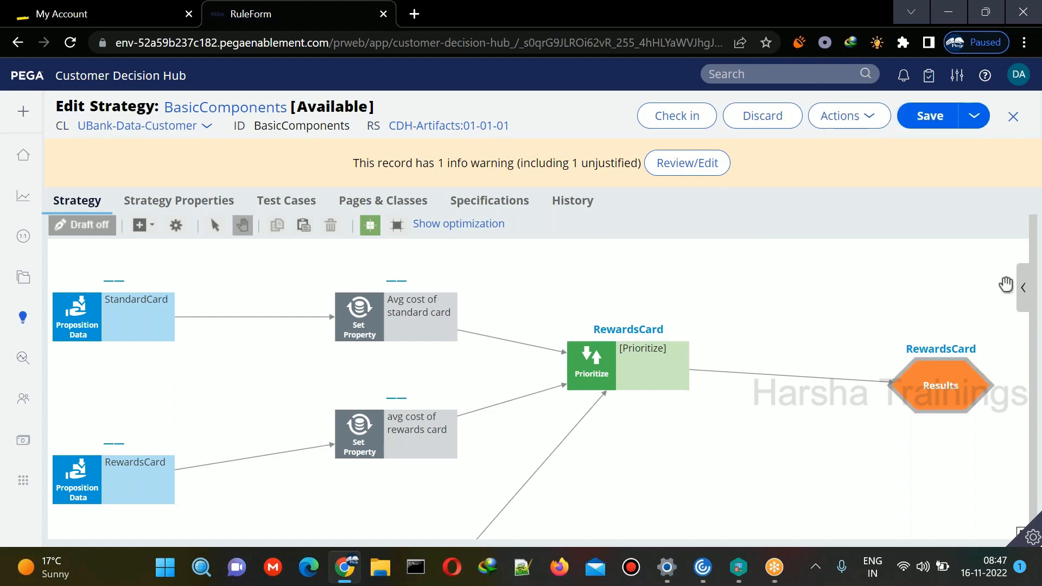
pyautogui.click(1022, 295)
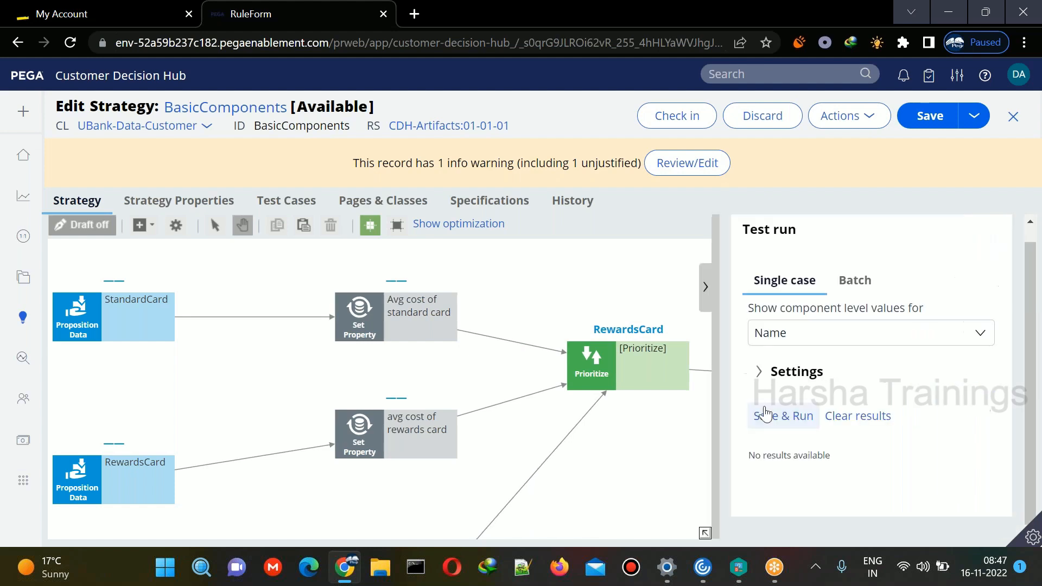
pyautogui.click(768, 414)
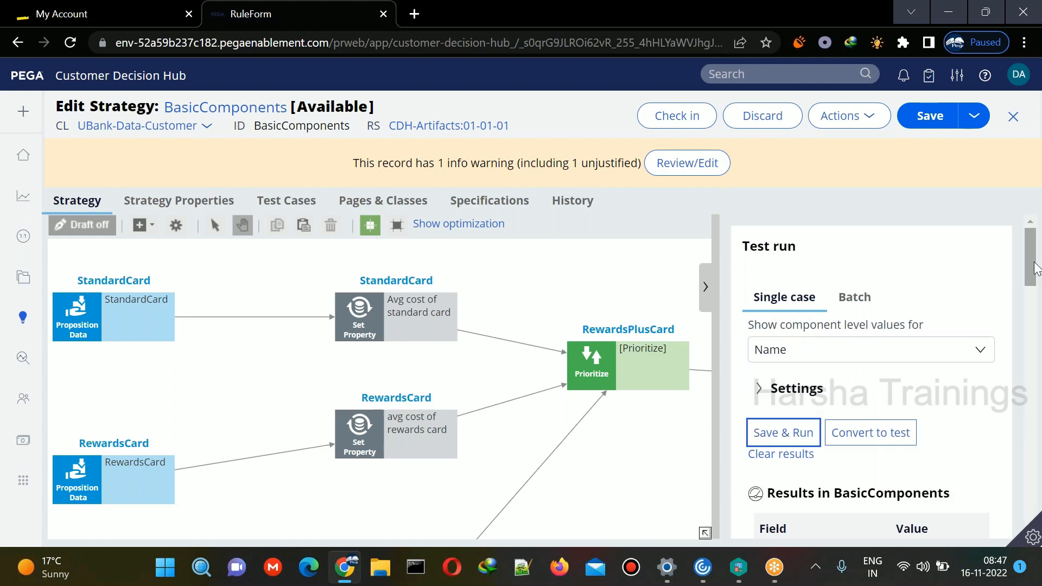
pyautogui.click(470, 87)
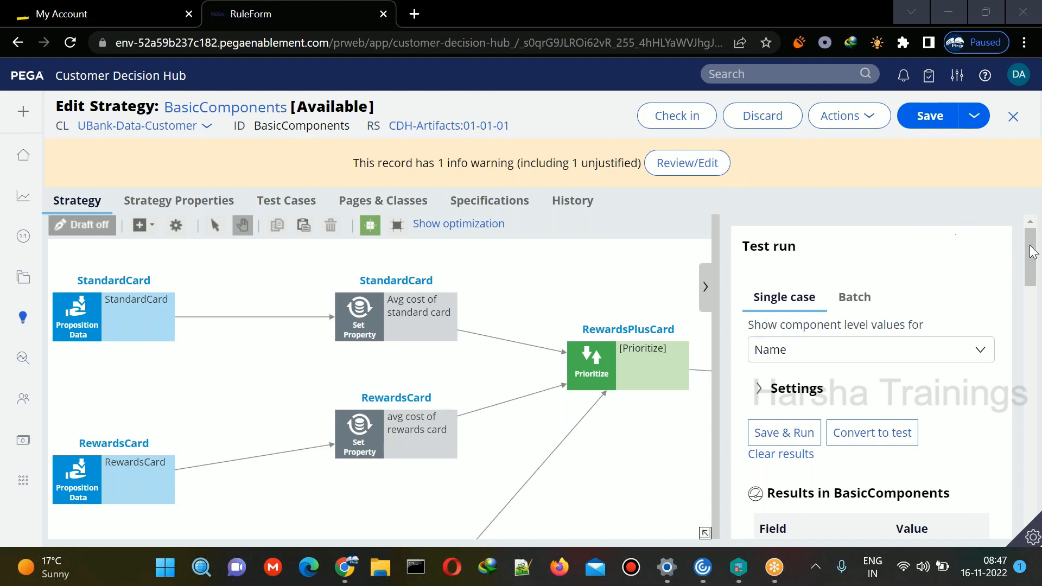
pyautogui.click(1036, 272)
pyautogui.scroll(-3, 1036, 271)
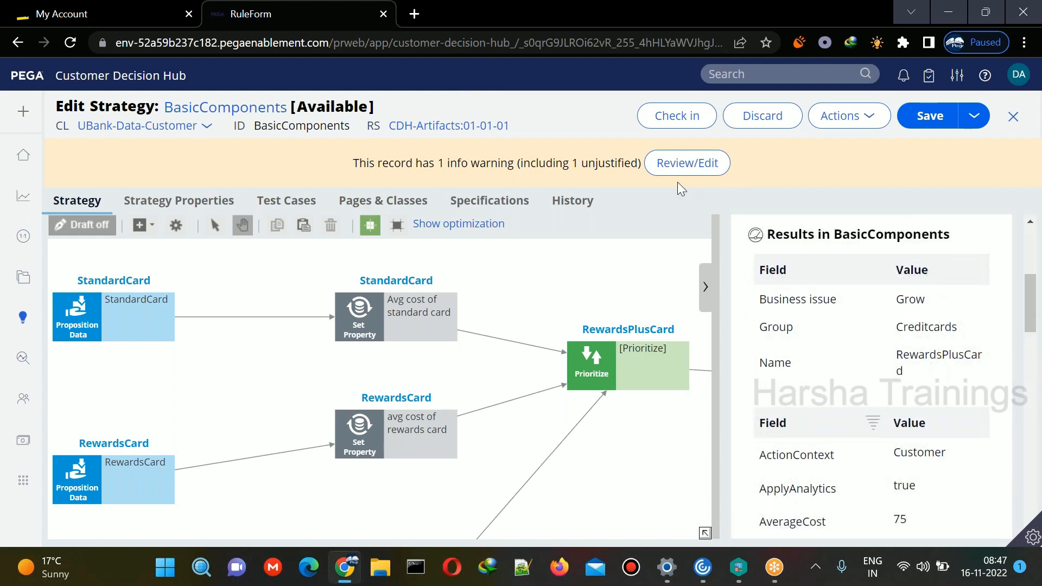
pyautogui.click(464, 90)
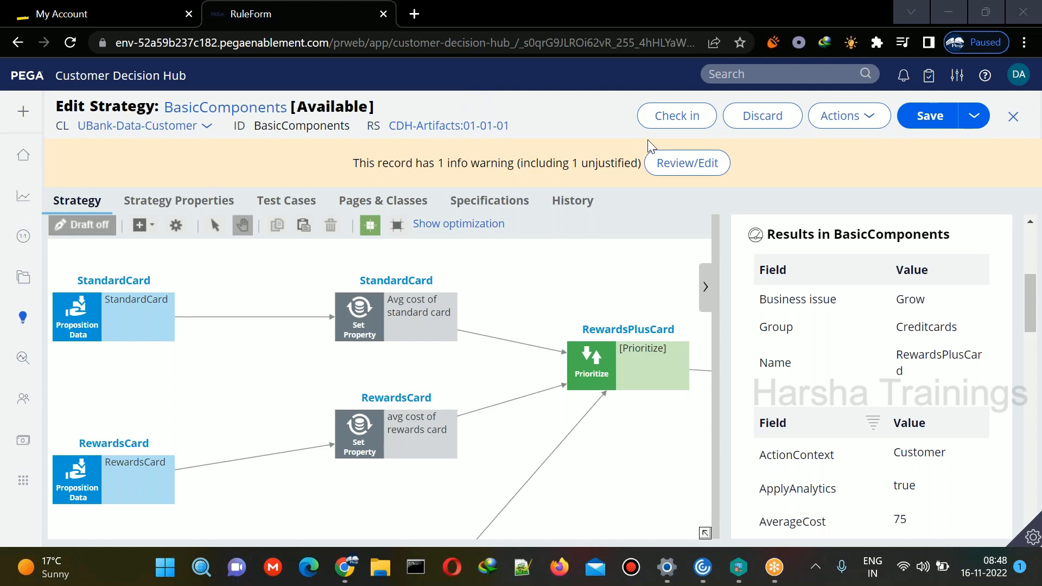
# Inspect the Prioritize component's output limit and its Sort alphabetical options, and close its properties without applying changes.
pyautogui.click(630, 363)
pyautogui.doubleClick(598, 366)
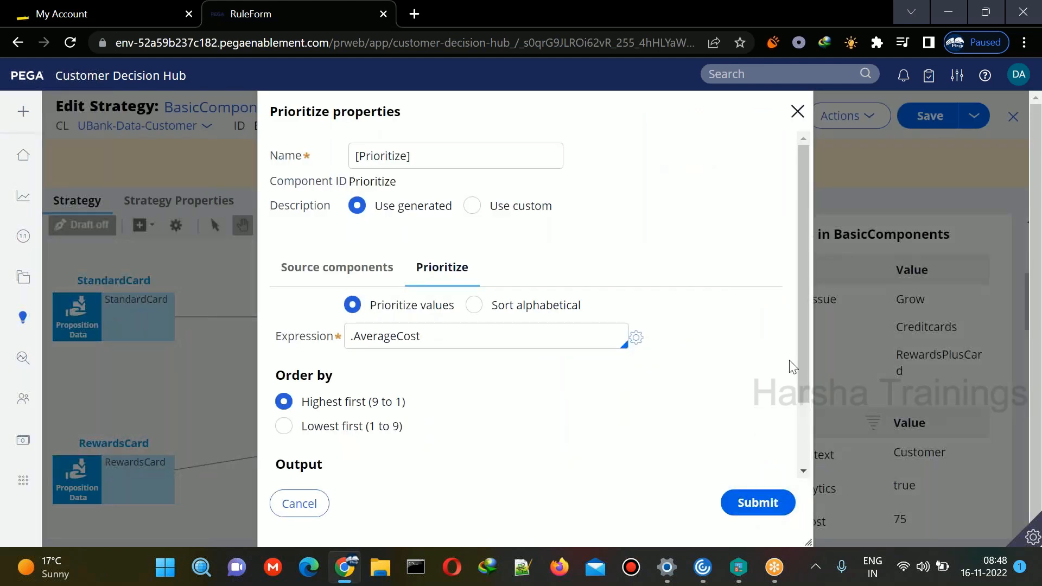
pyautogui.moveTo(800, 355); pyautogui.dragTo(799, 423)
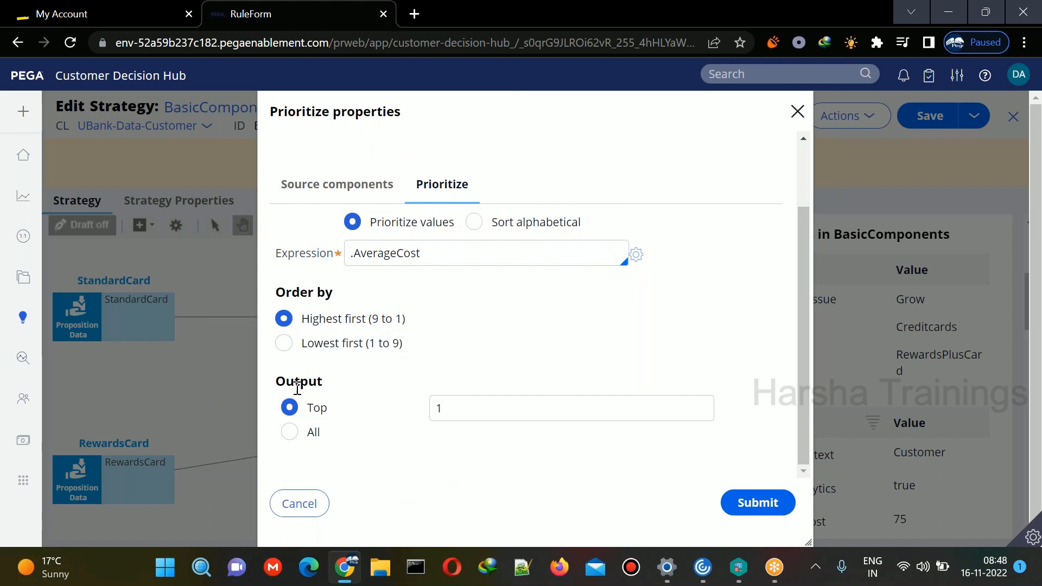
pyautogui.doubleClick(439, 409)
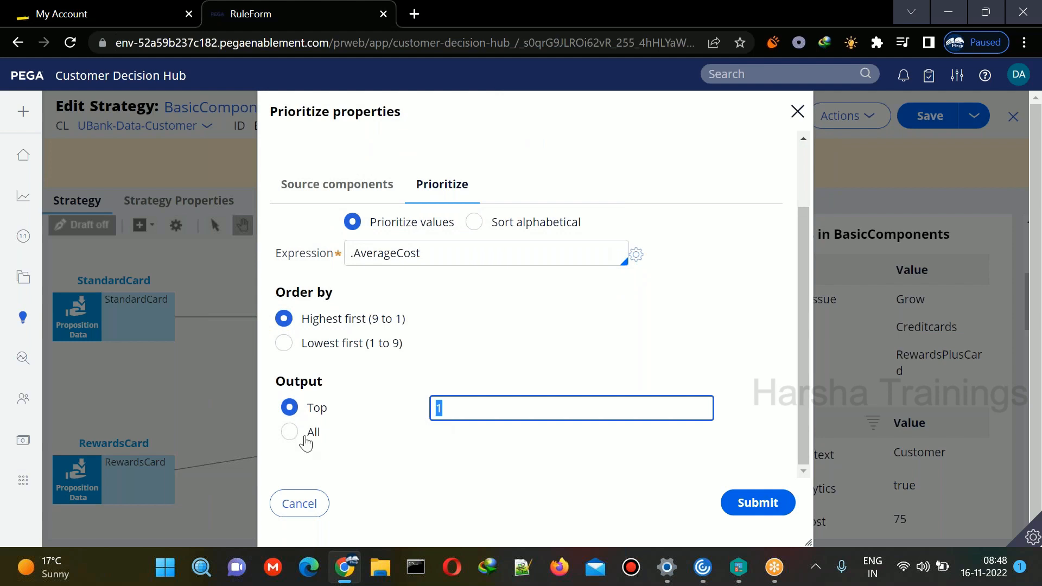
pyautogui.click(620, 116)
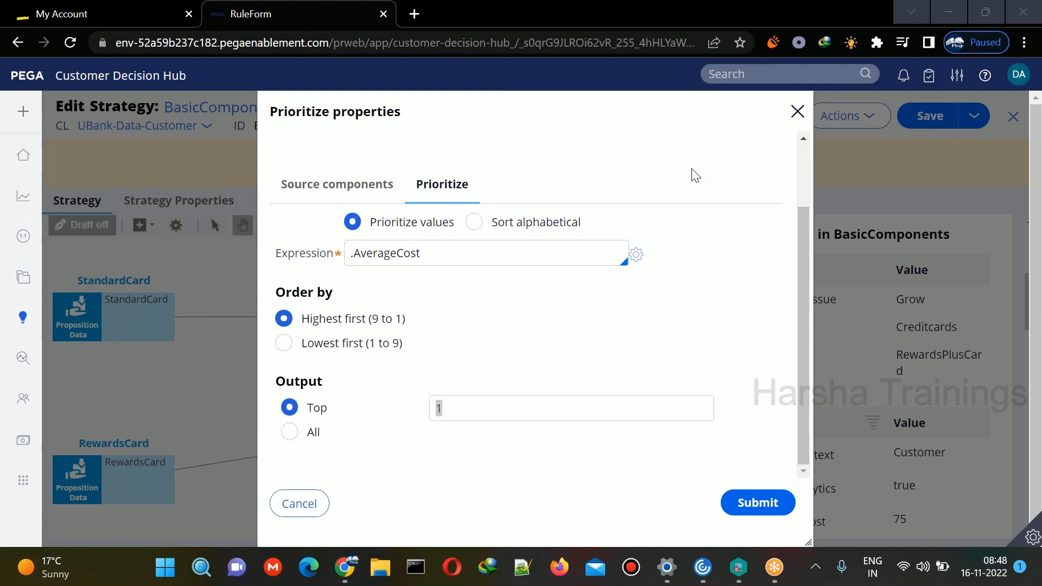
pyautogui.click(474, 223)
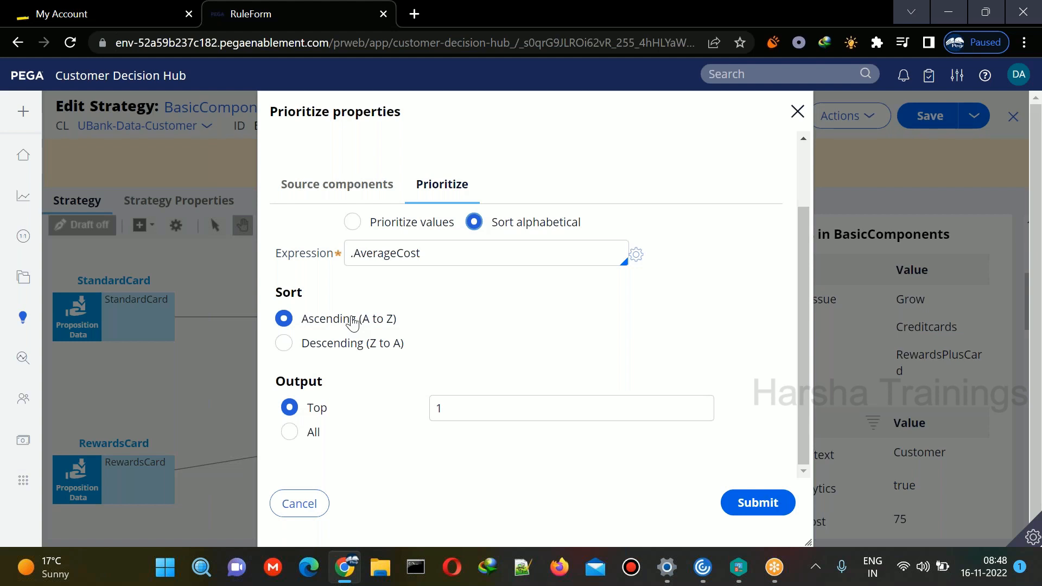
pyautogui.click(353, 223)
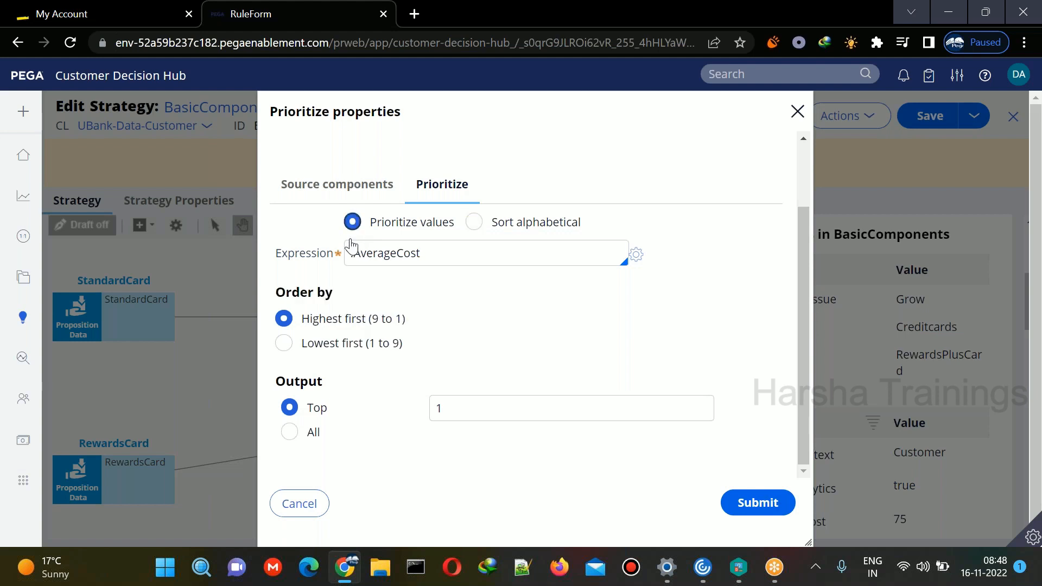
pyautogui.click(318, 505)
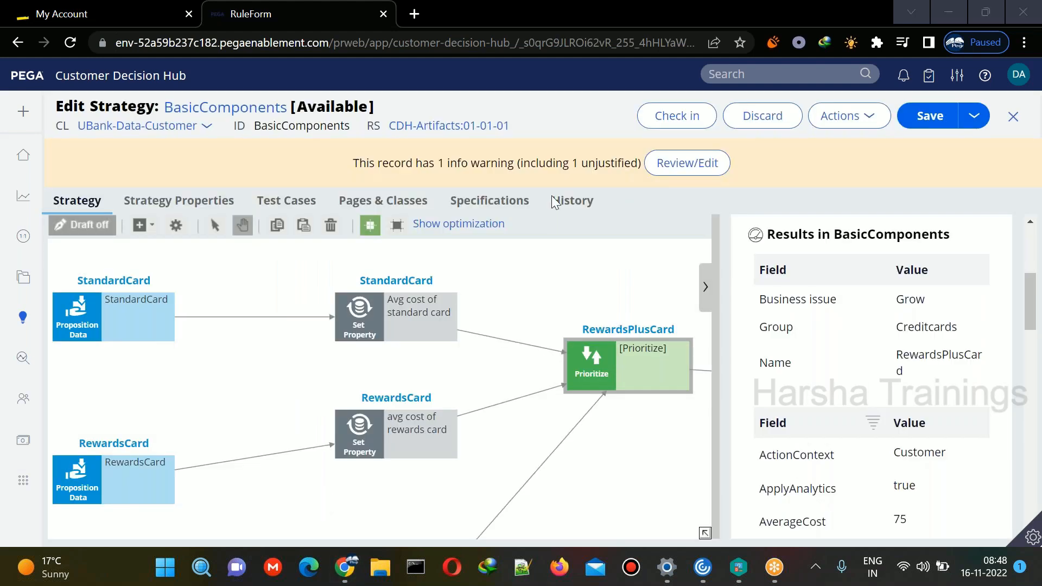
pyautogui.click(939, 124)
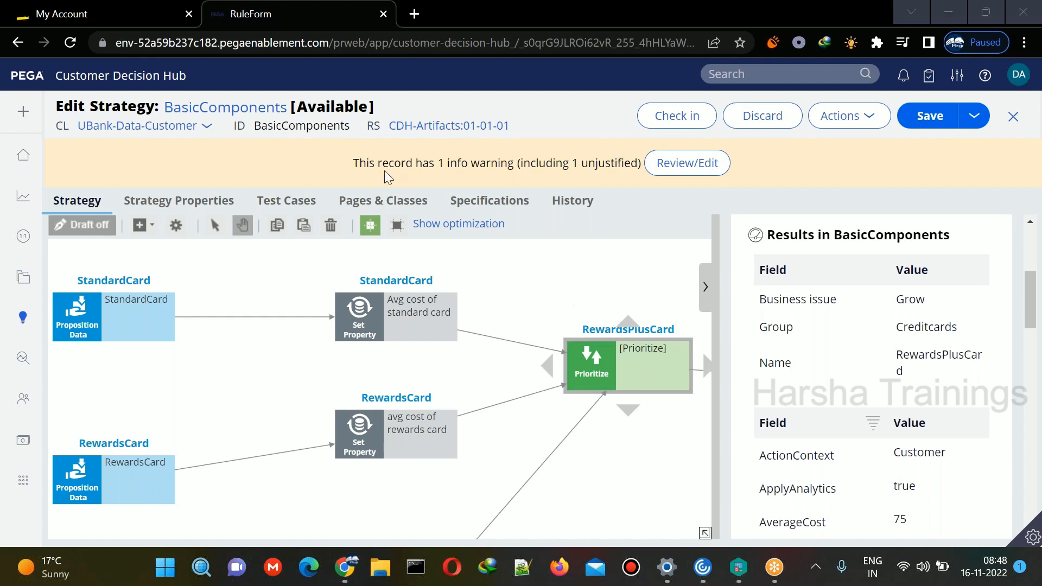
# Hide the test panel and check the expression used by the Prioritize component, closing its properties without changes.
pyautogui.click(707, 288)
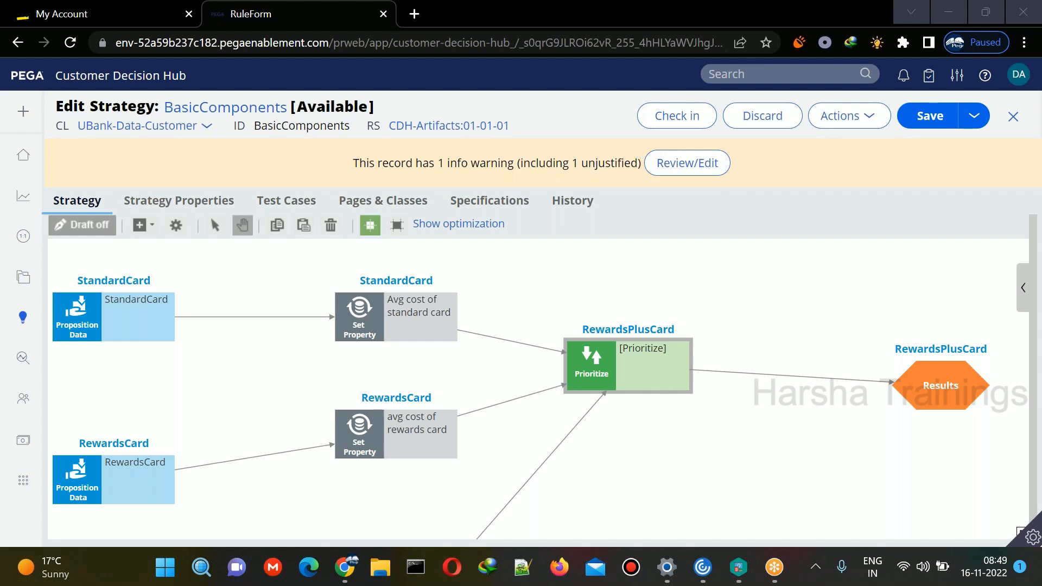
pyautogui.click(23, 318)
pyautogui.click(625, 364)
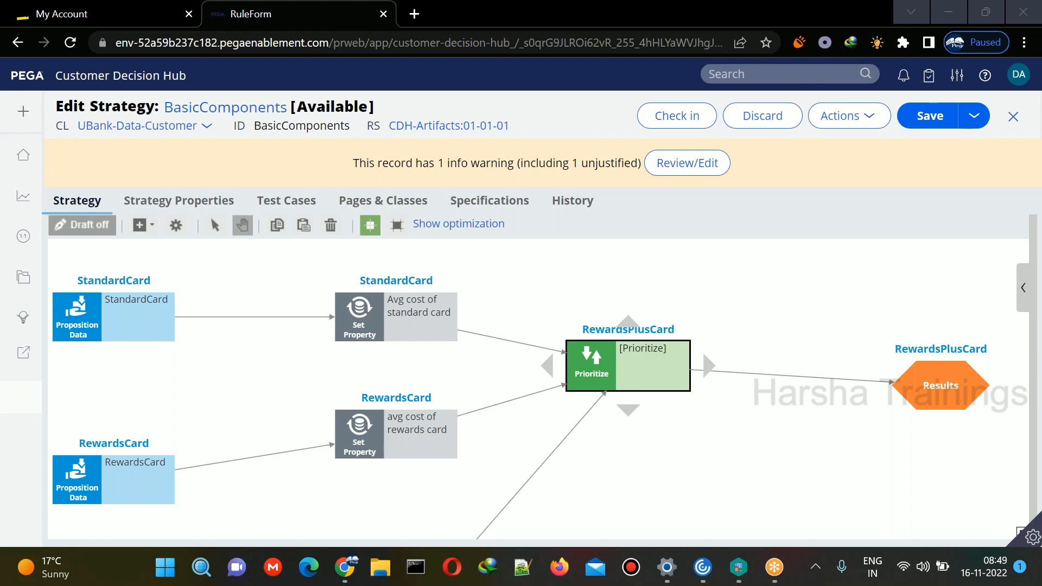
pyautogui.doubleClick(628, 367)
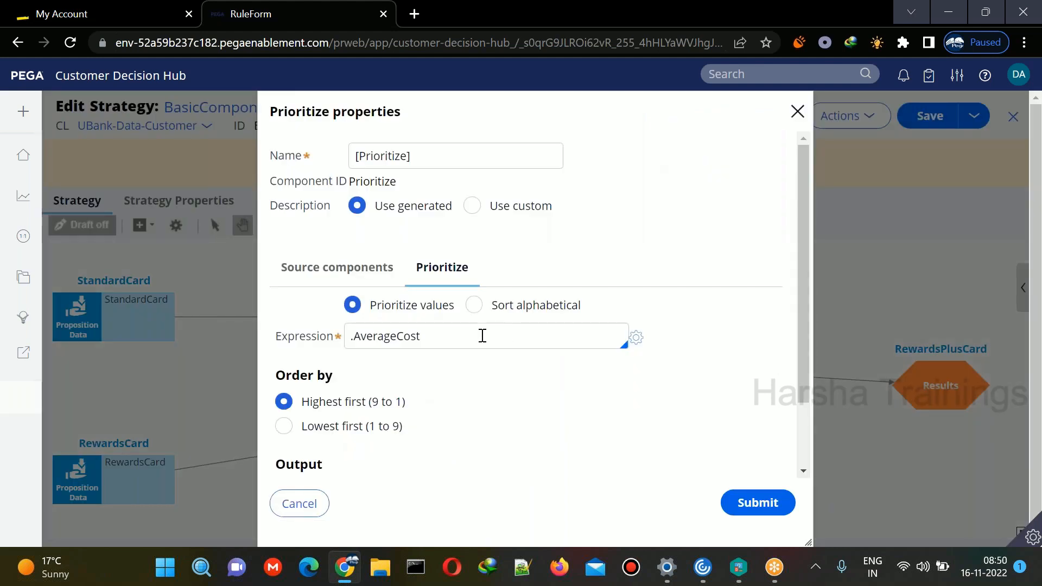
pyautogui.moveTo(426, 337); pyautogui.dragTo(351, 336)
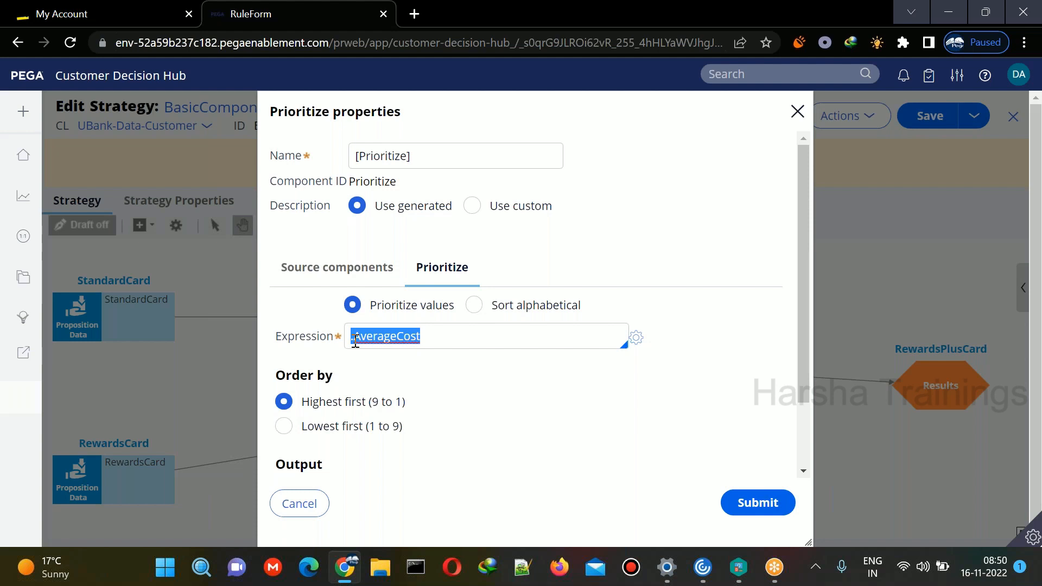
pyautogui.click(299, 504)
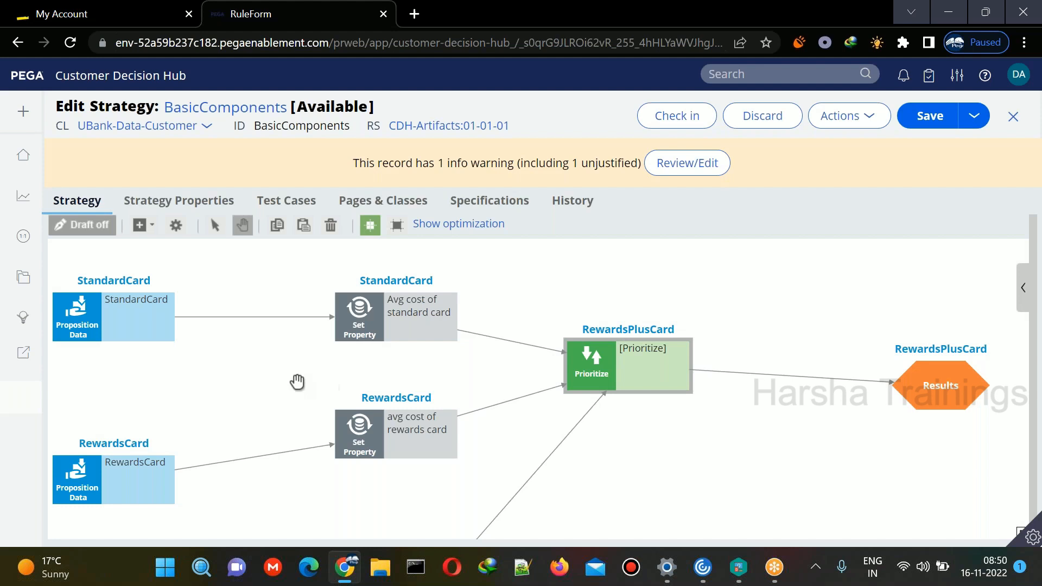
# Add a Switch component to the strategy canvas, just below the Prioritize component.
pyautogui.moveTo(298, 383); pyautogui.dragTo(343, 369)
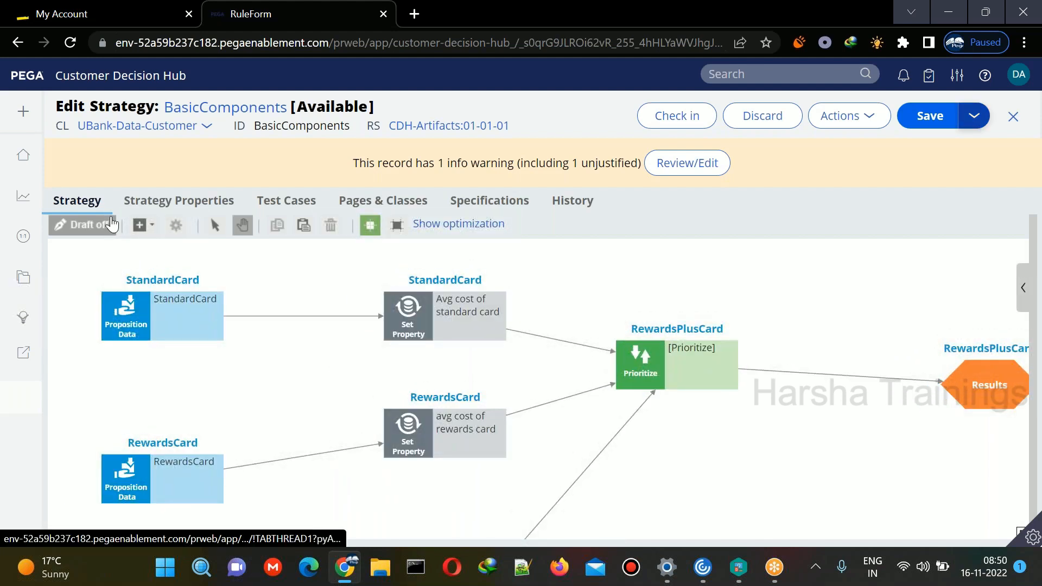
pyautogui.click(141, 225)
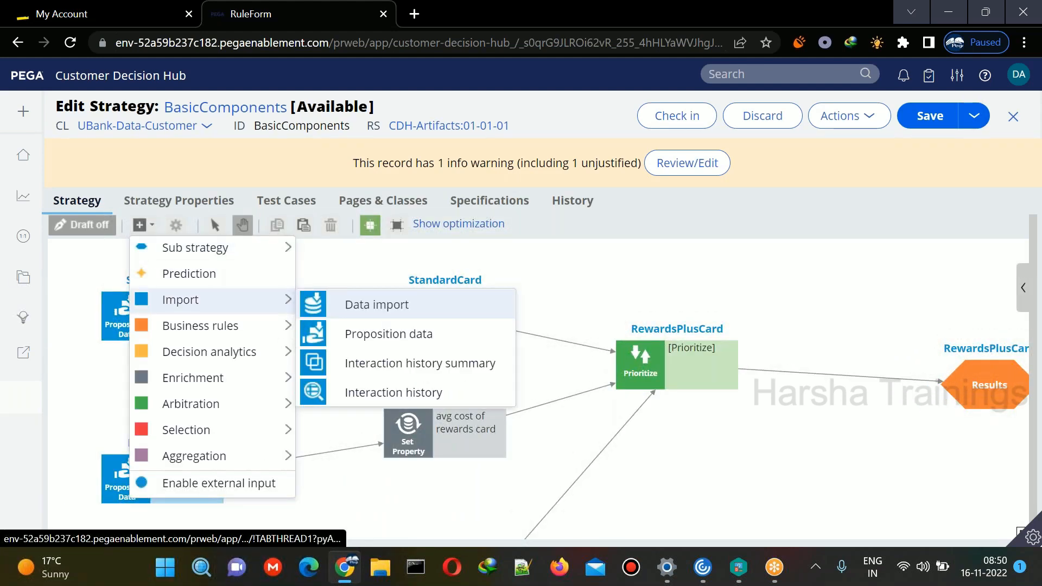
pyautogui.moveTo(209, 389)
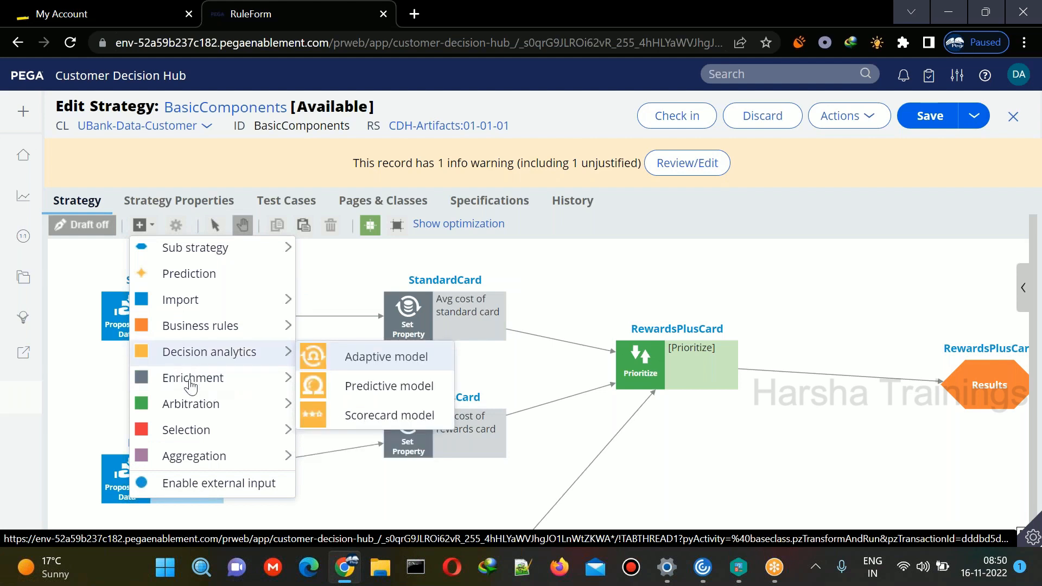
pyautogui.moveTo(196, 408)
pyautogui.moveTo(203, 430)
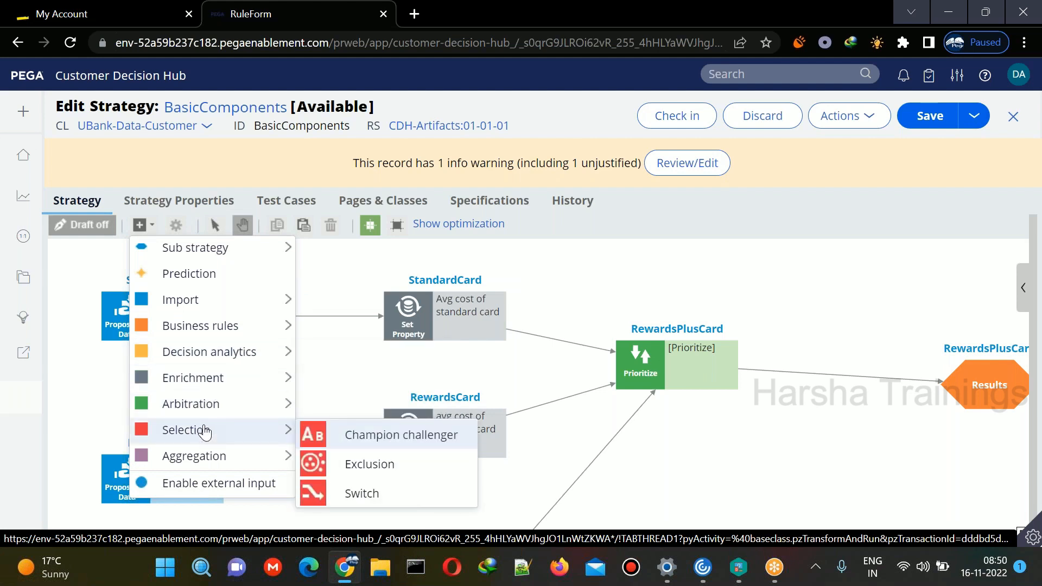
pyautogui.click(354, 493)
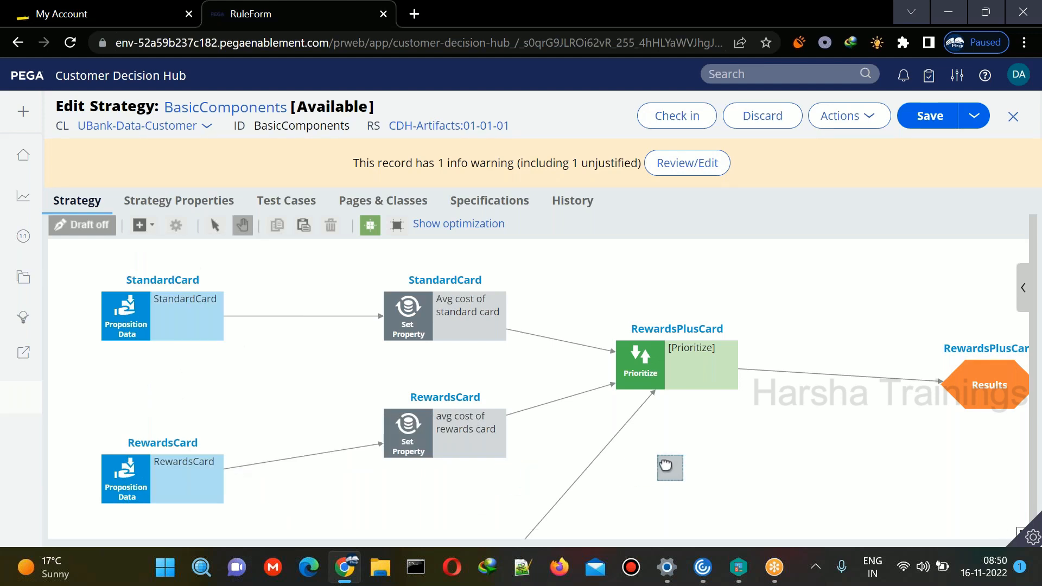
pyautogui.click(703, 429)
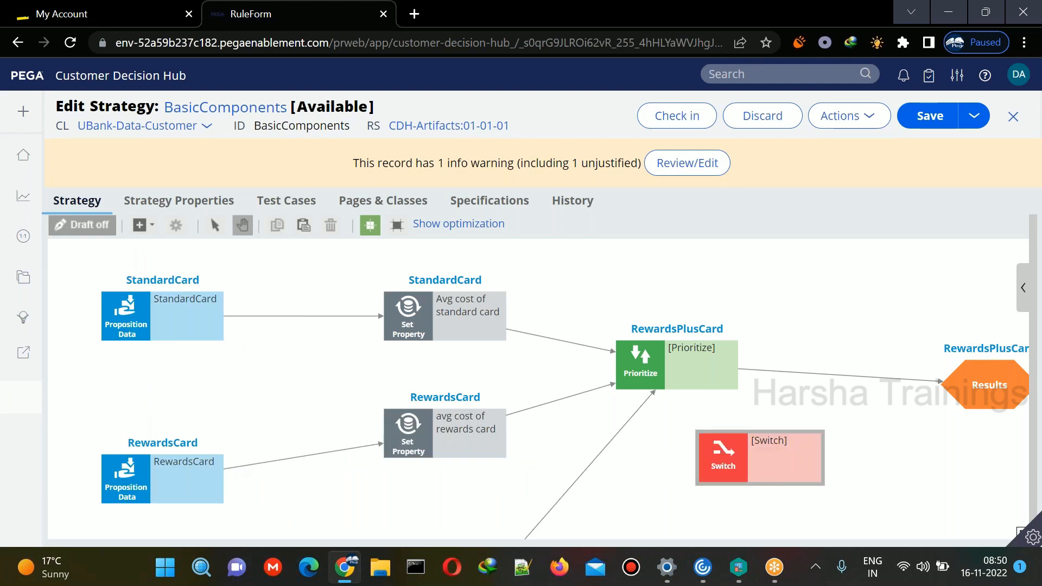
# Move Results farther from Prioritize, place the Switch between them, and redirect Prioritize's outgoing connector from Results to the Switch.
pyautogui.moveTo(650, 481); pyautogui.dragTo(429, 543)
pyautogui.moveTo(791, 431); pyautogui.dragTo(973, 417)
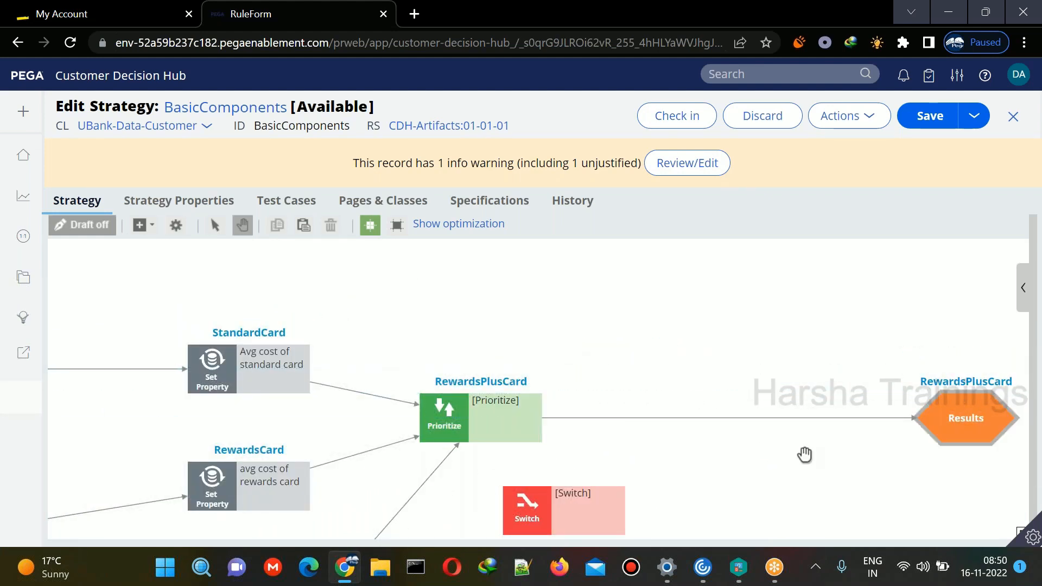
pyautogui.moveTo(663, 461); pyautogui.dragTo(603, 414)
pyautogui.moveTo(528, 455); pyautogui.dragTo(598, 431)
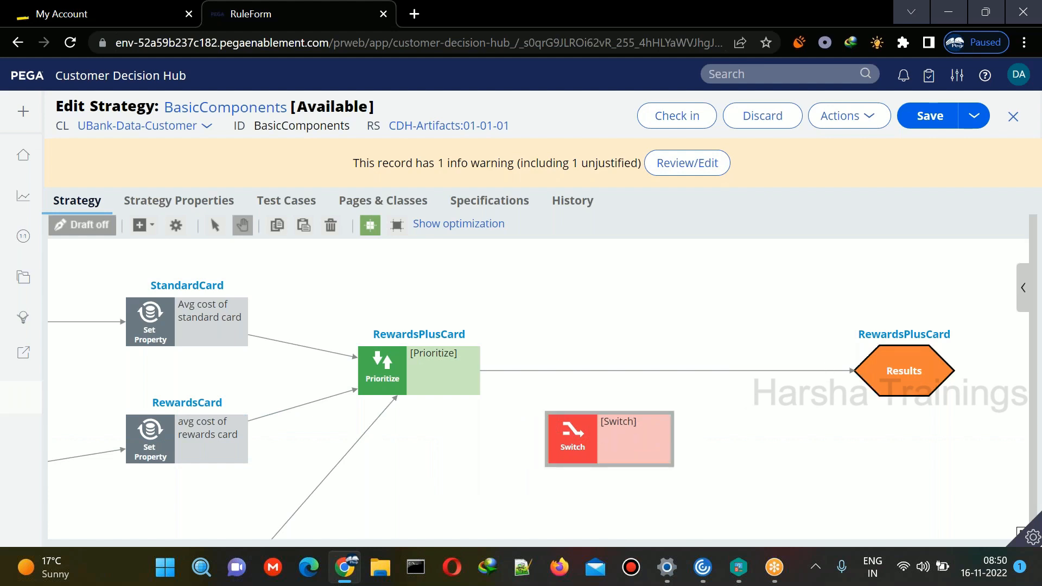
pyautogui.click(809, 371)
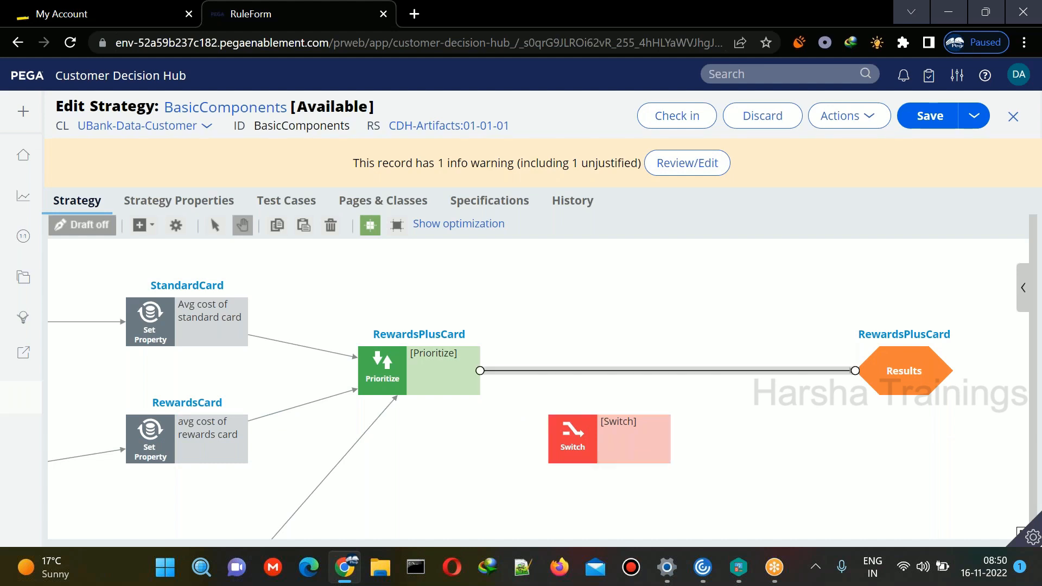
pyautogui.moveTo(855, 372); pyautogui.dragTo(620, 383)
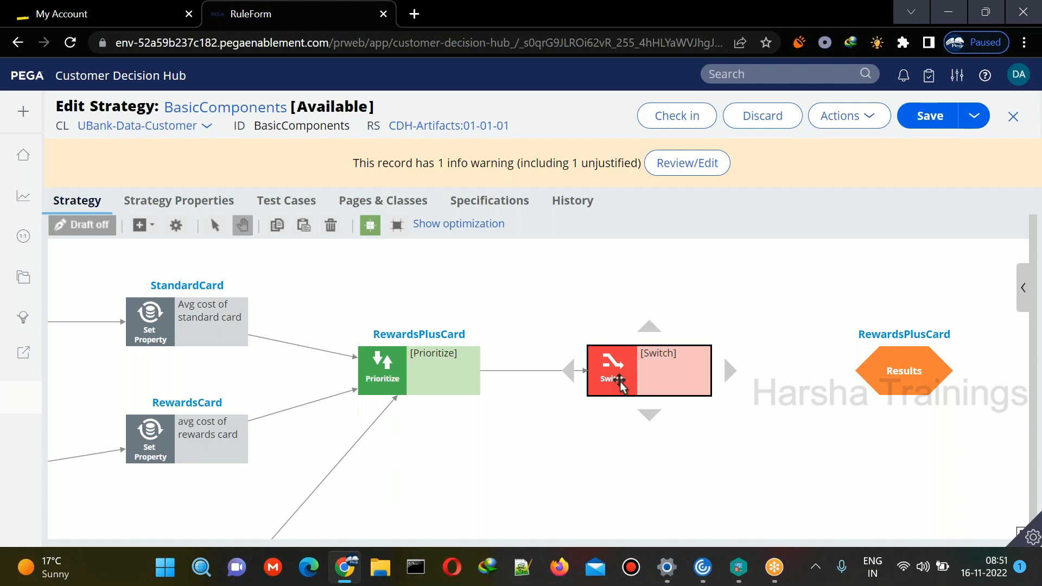
# Delete the Prioritize component and move the Switch closer to the Set Property components.
pyautogui.click(433, 373)
pyautogui.rightClick(435, 373)
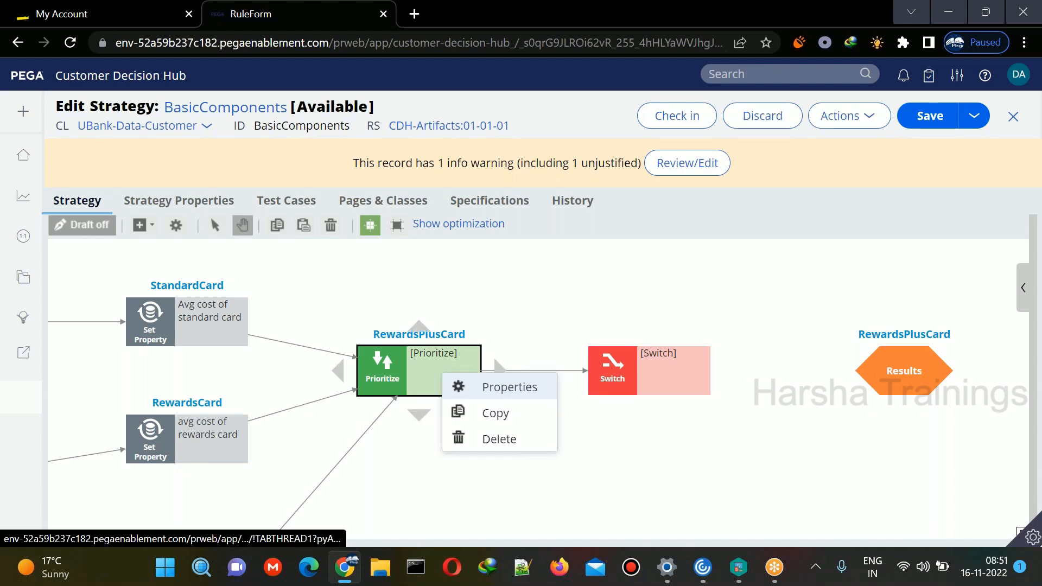
pyautogui.click(489, 438)
pyautogui.click(619, 385)
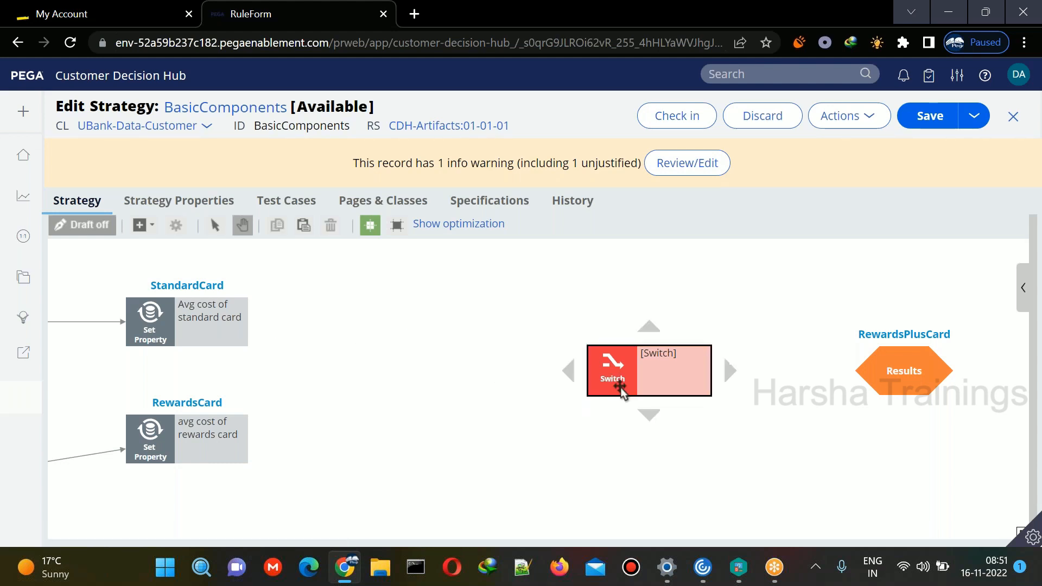
pyautogui.moveTo(619, 384); pyautogui.dragTo(491, 398)
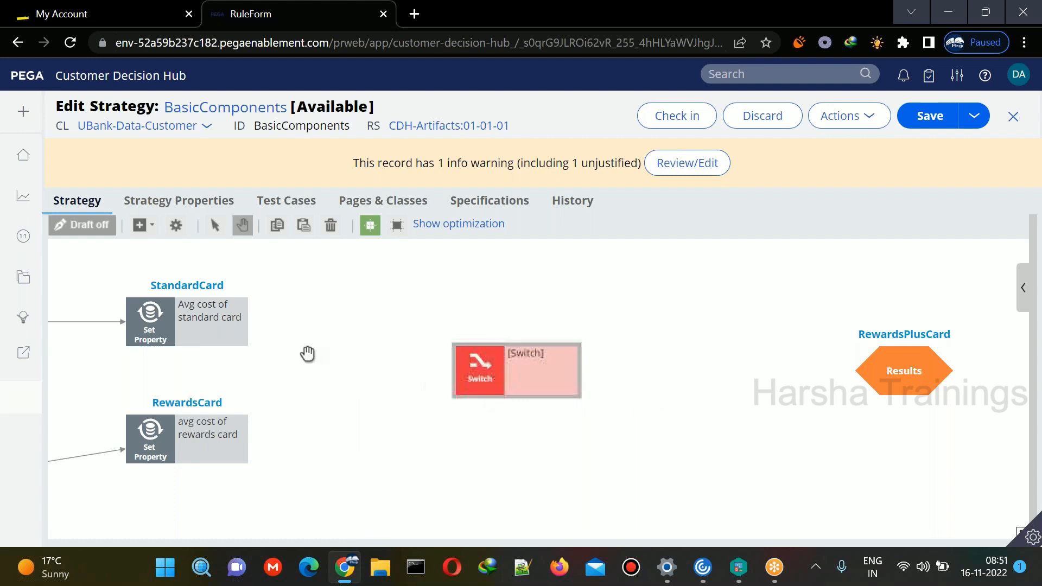
# Connect the StandardCard, RewardsCard and RewardsPlusCard Set Property components to the Switch.
pyautogui.moveTo(263, 324); pyautogui.dragTo(466, 368)
pyautogui.moveTo(213, 433)
pyautogui.moveTo(270, 444); pyautogui.dragTo(472, 386)
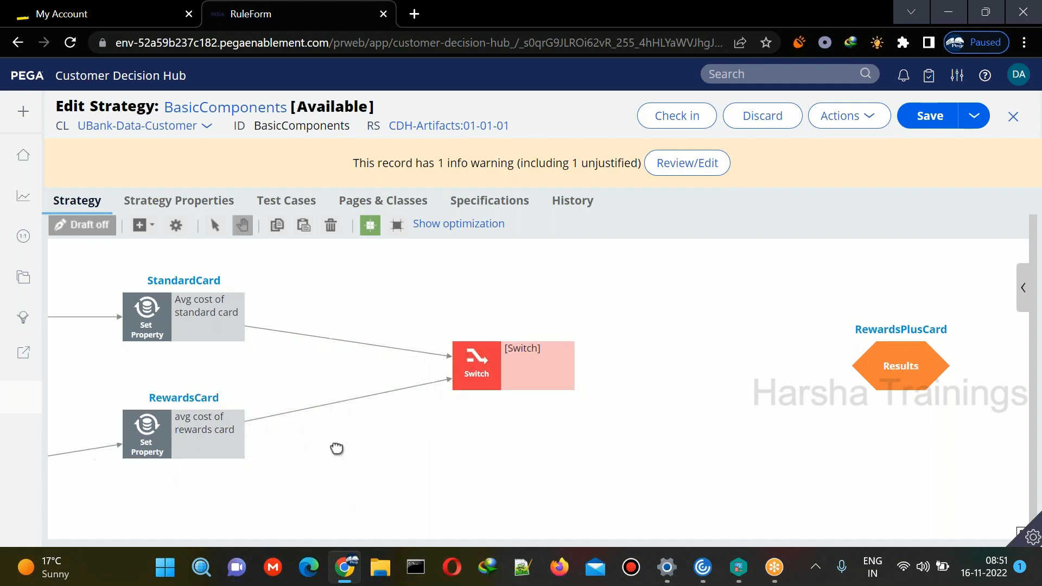
pyautogui.moveTo(336, 449); pyautogui.dragTo(304, 363)
pyautogui.moveTo(255, 522); pyautogui.dragTo(443, 283)
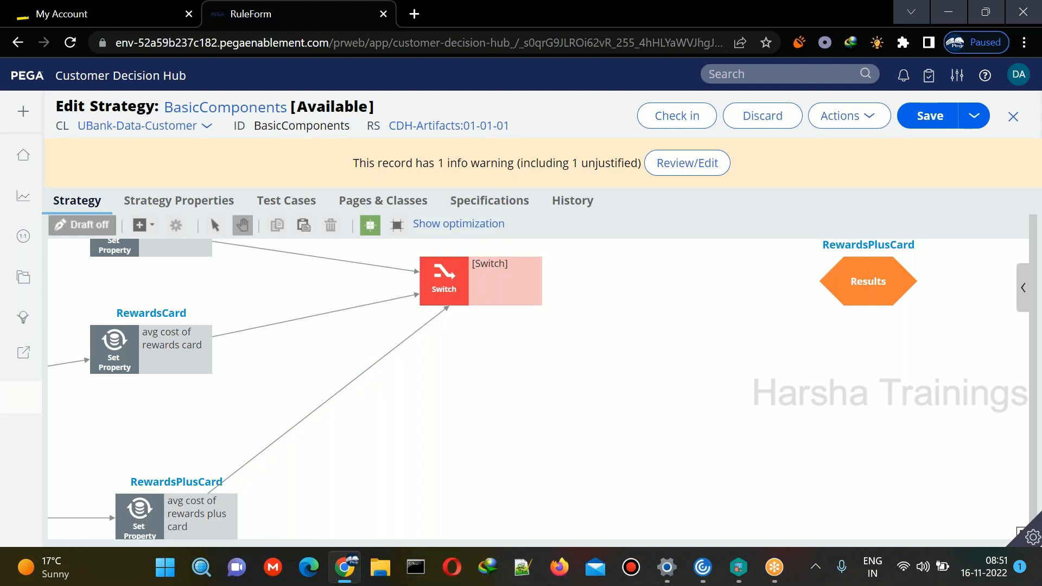
# Inspect the source components of the Avg cost of standard card and StandardCard proposition data components, closing both without changes.
pyautogui.moveTo(448, 376); pyautogui.dragTo(456, 470)
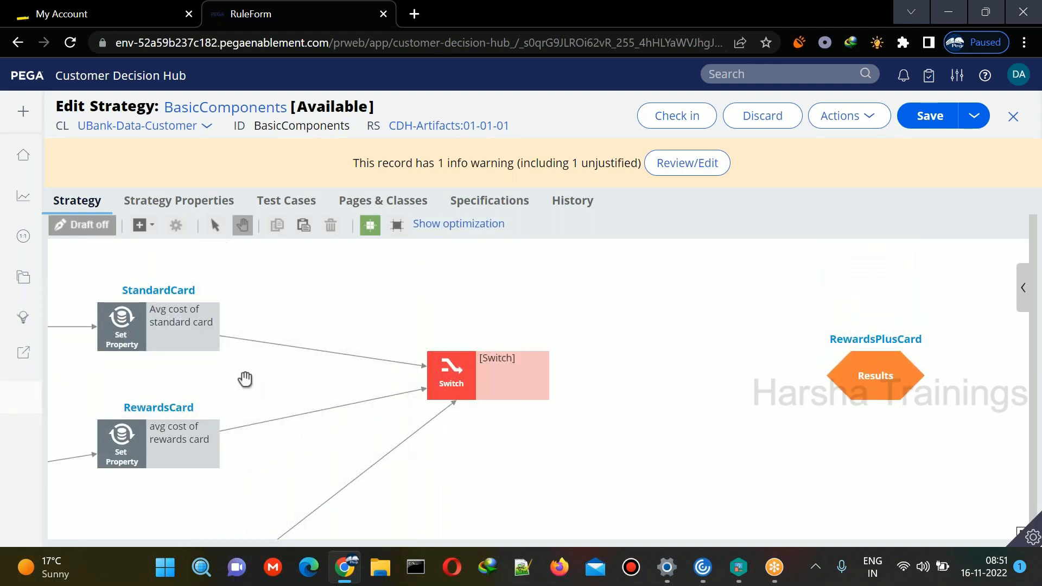
pyautogui.moveTo(402, 374); pyautogui.dragTo(571, 349)
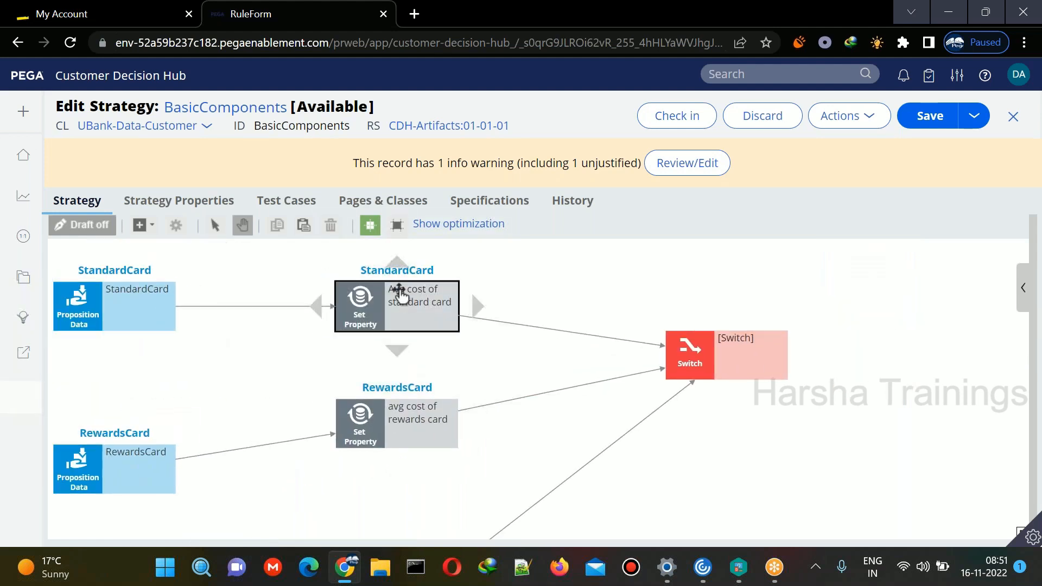
pyautogui.click(401, 295)
pyautogui.doubleClick(400, 295)
pyautogui.click(337, 267)
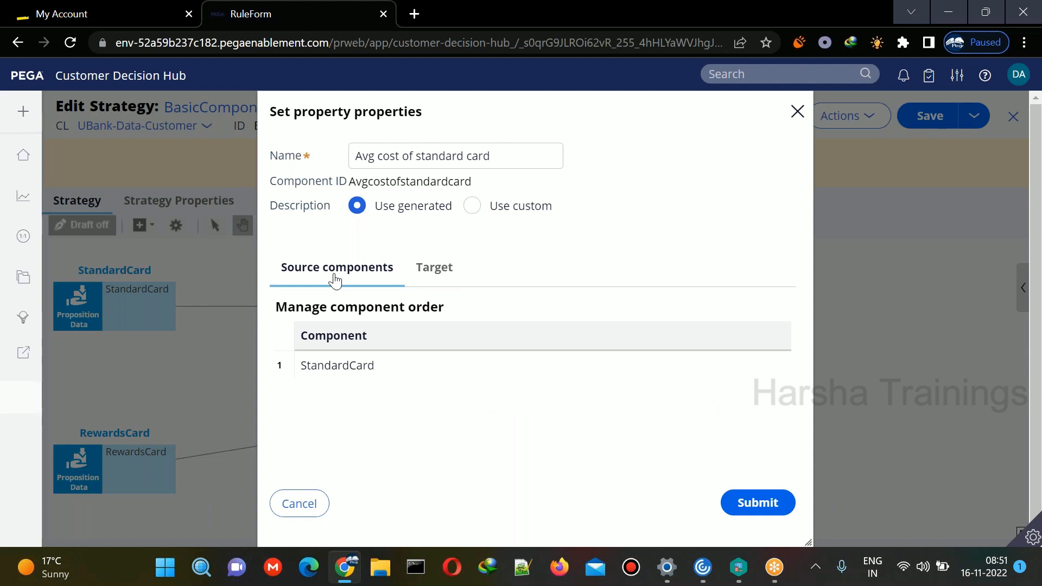
pyautogui.click(298, 503)
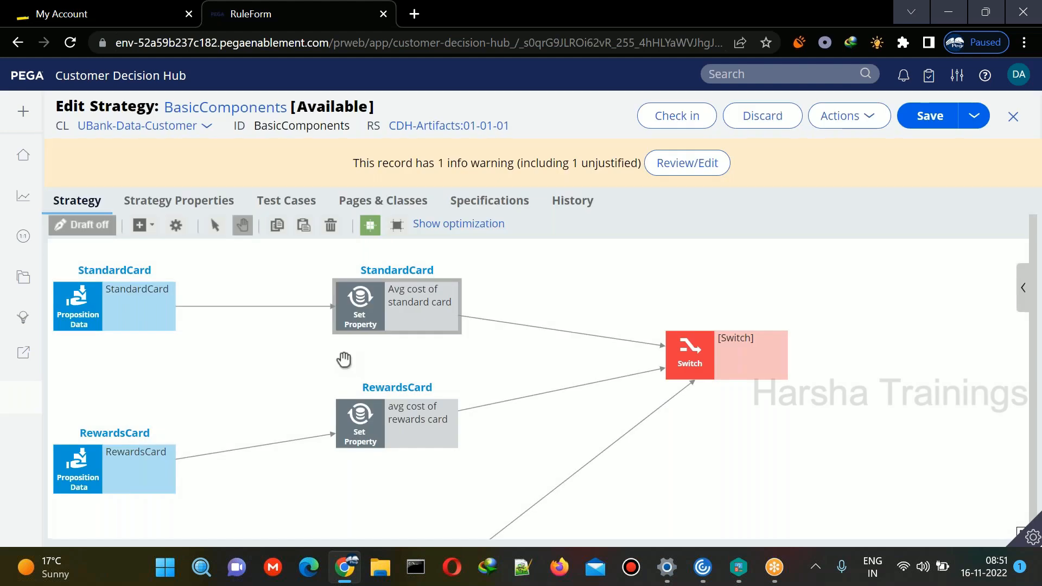
pyautogui.click(158, 299)
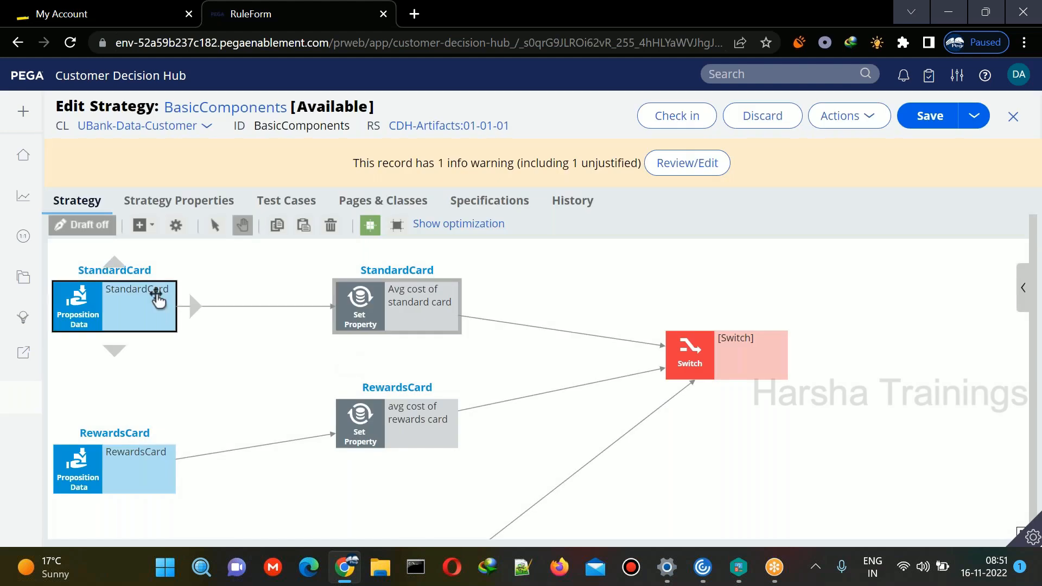
pyautogui.doubleClick(94, 307)
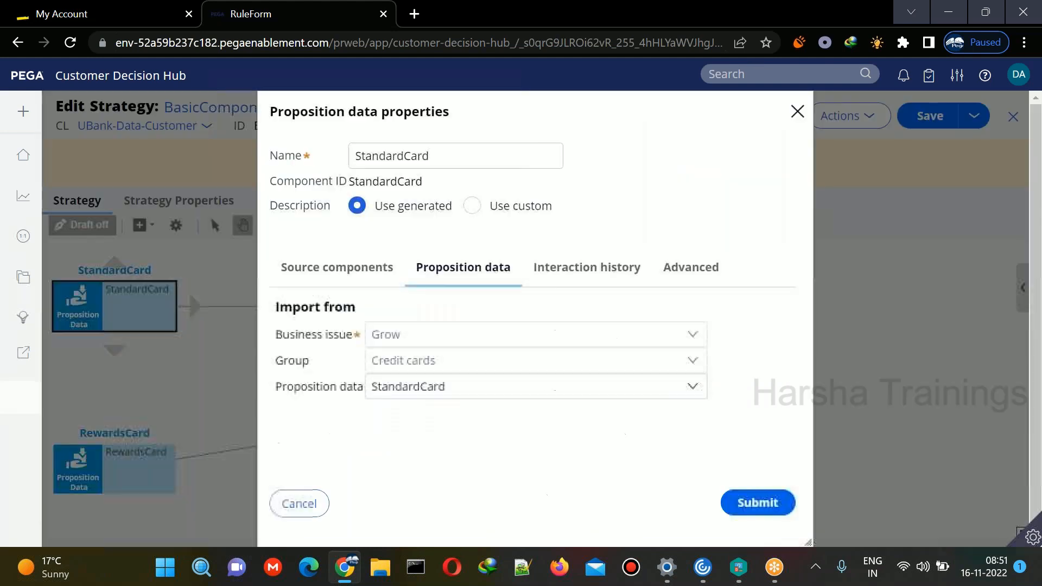
pyautogui.click(310, 274)
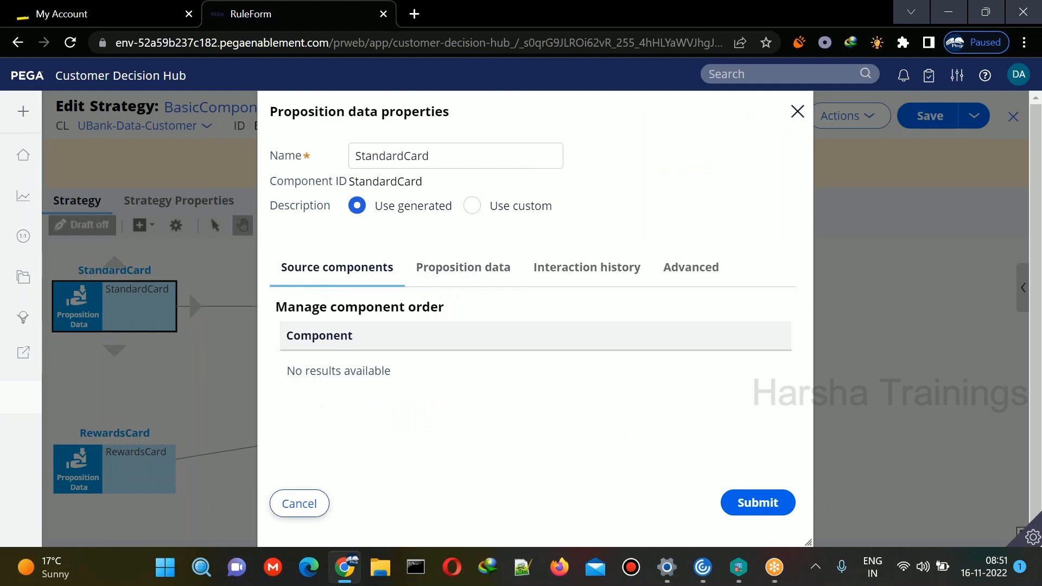
pyautogui.click(299, 503)
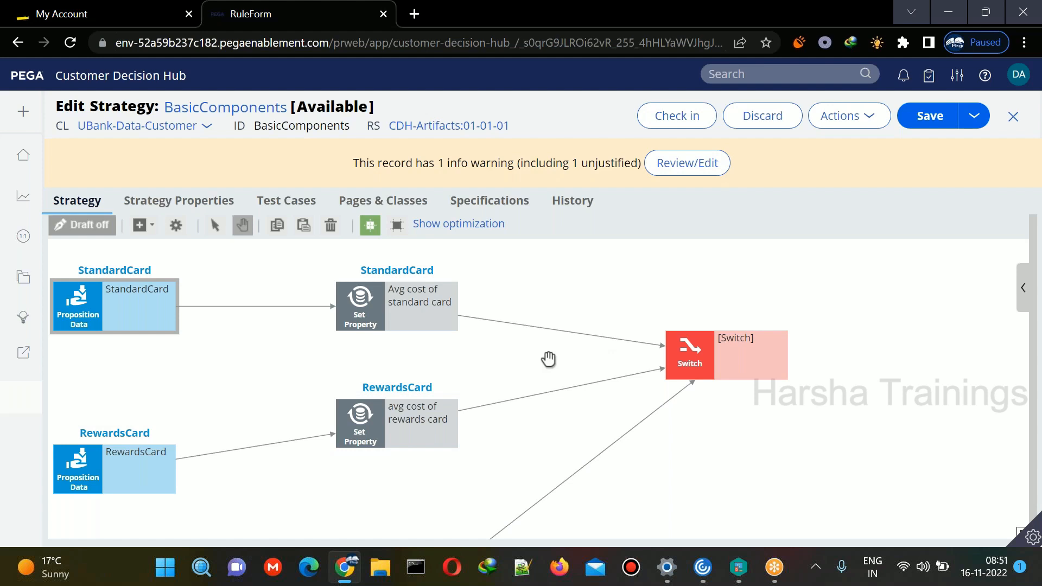
# Open the Switch component's properties and examine the component selection and condition fields of its first two rows.
pyautogui.click(673, 365)
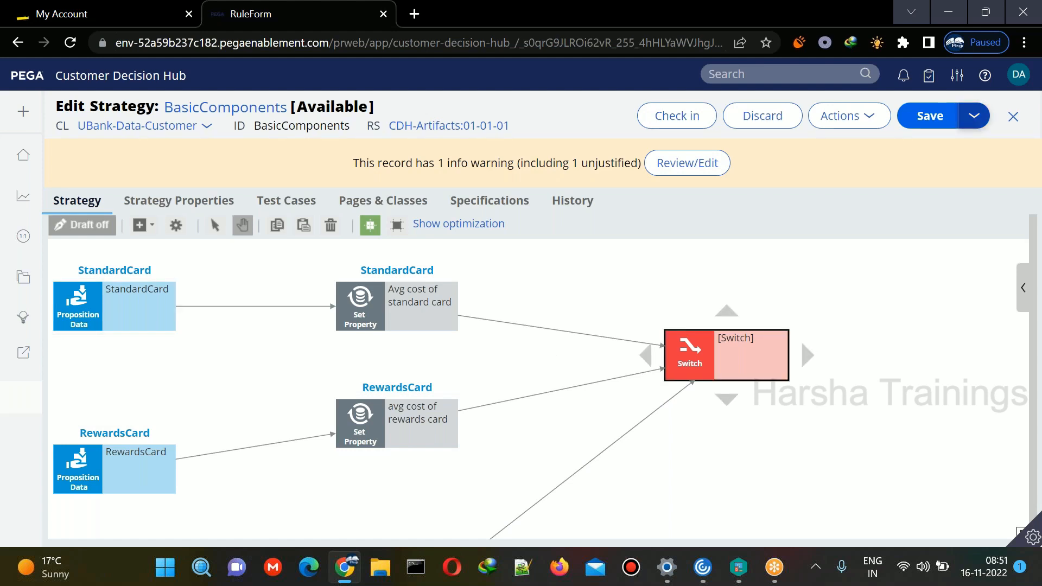
pyautogui.doubleClick(689, 358)
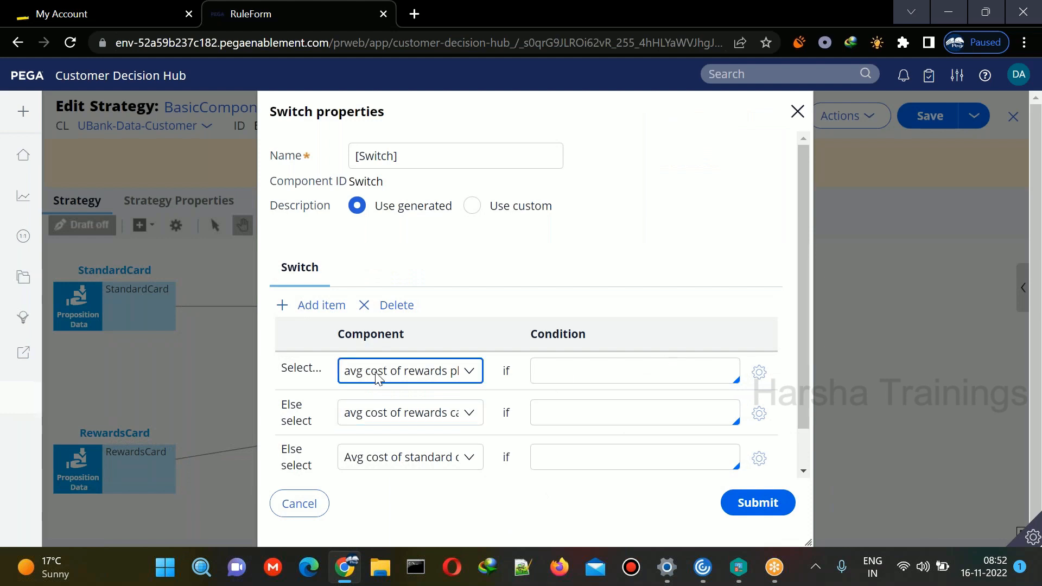
pyautogui.click(597, 368)
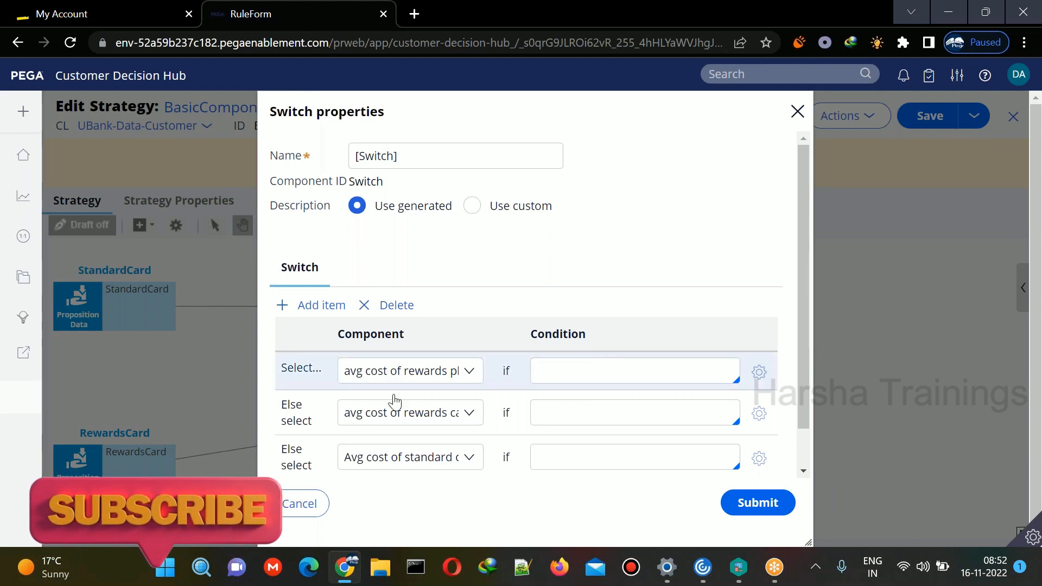
pyautogui.click(378, 374)
pyautogui.click(375, 370)
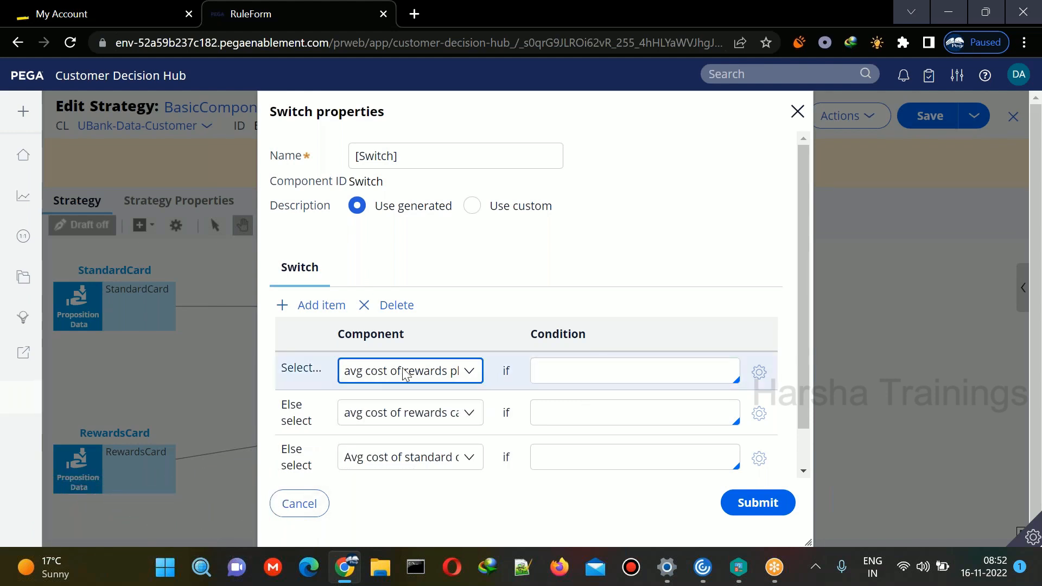
pyautogui.click(582, 413)
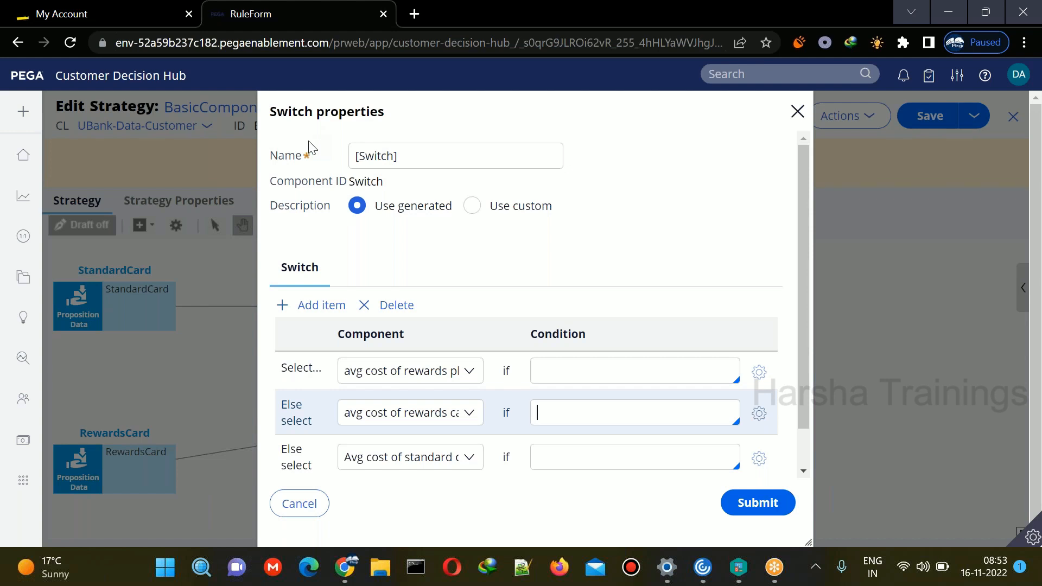
# Review the component choices and condition fields for each Select and Else select row of the Switch, keeping the current selections.
pyautogui.click(536, 370)
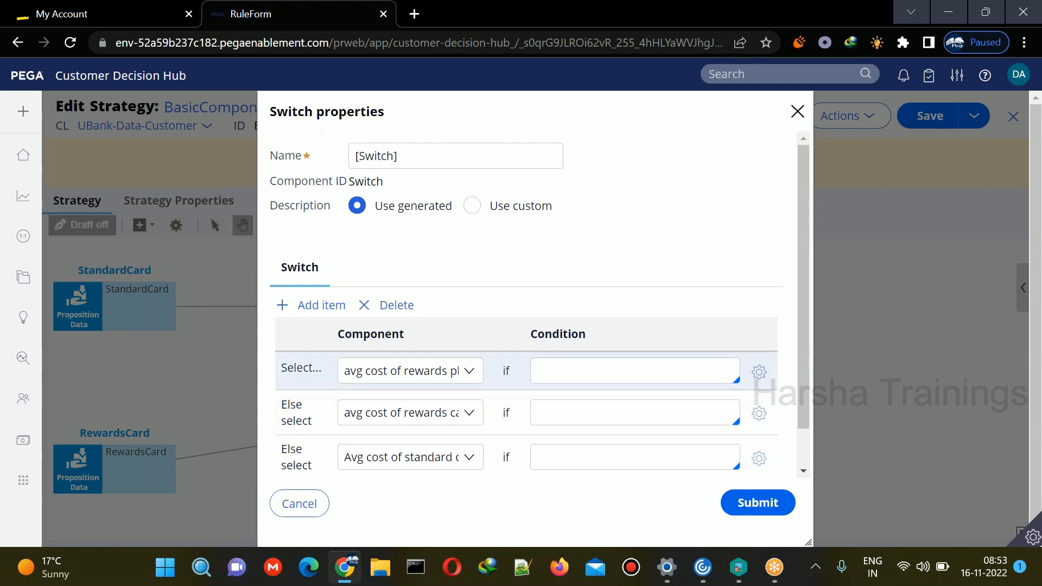
pyautogui.click(418, 372)
pyautogui.click(452, 371)
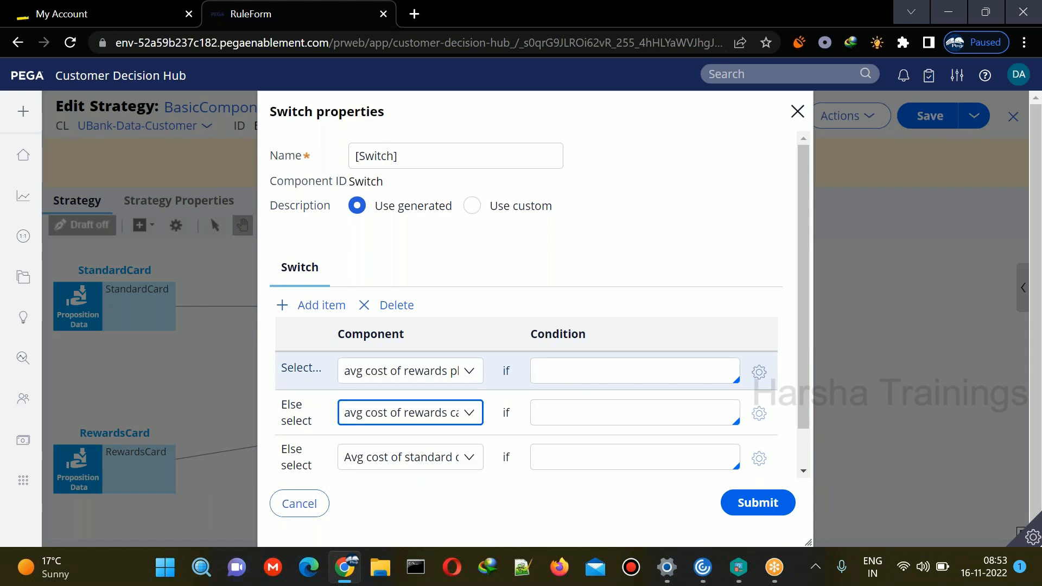
pyautogui.click(412, 413)
pyautogui.click(444, 414)
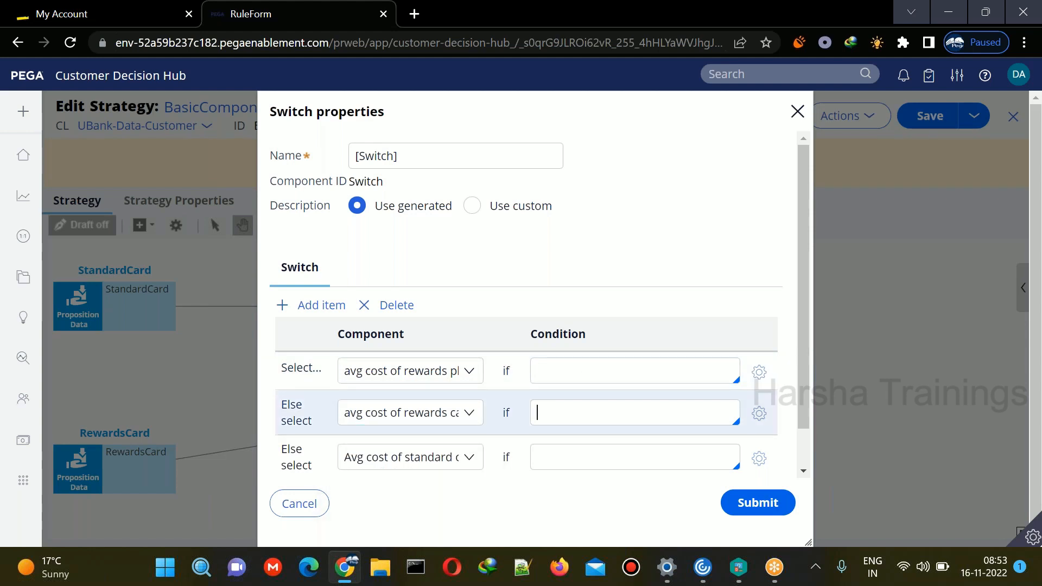
pyautogui.click(418, 464)
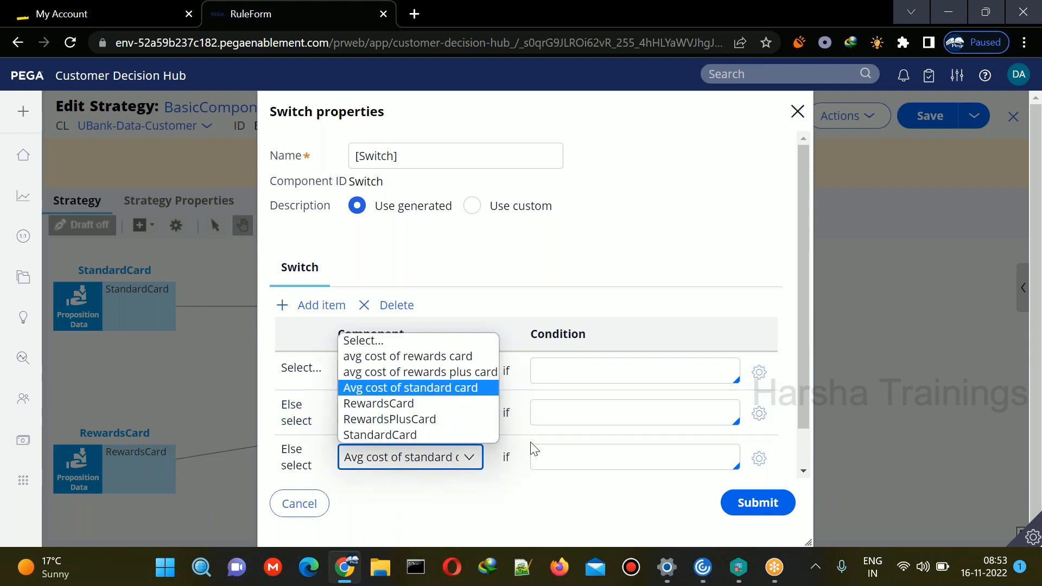
pyautogui.click(552, 453)
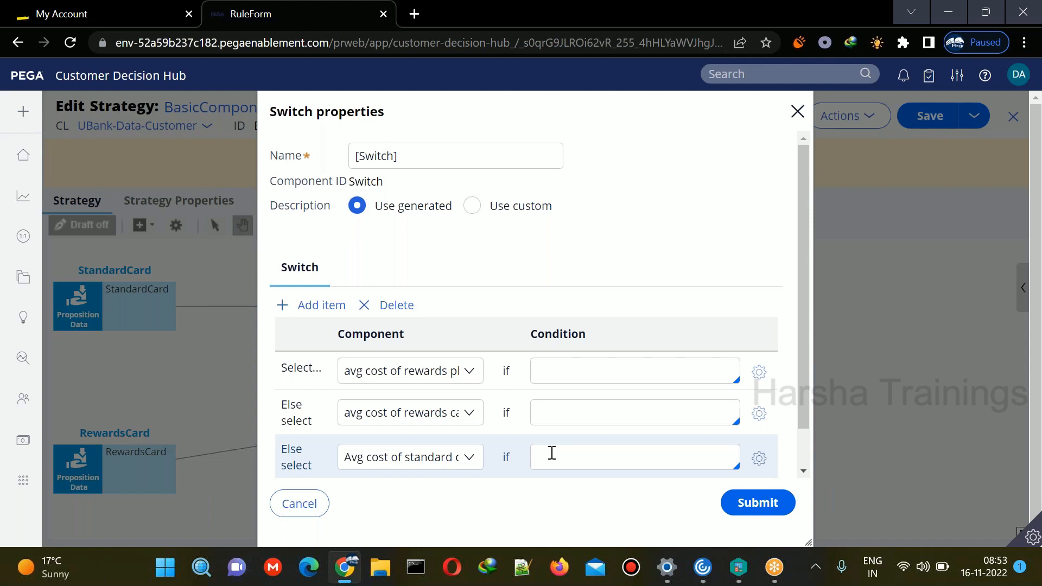
pyautogui.click(449, 376)
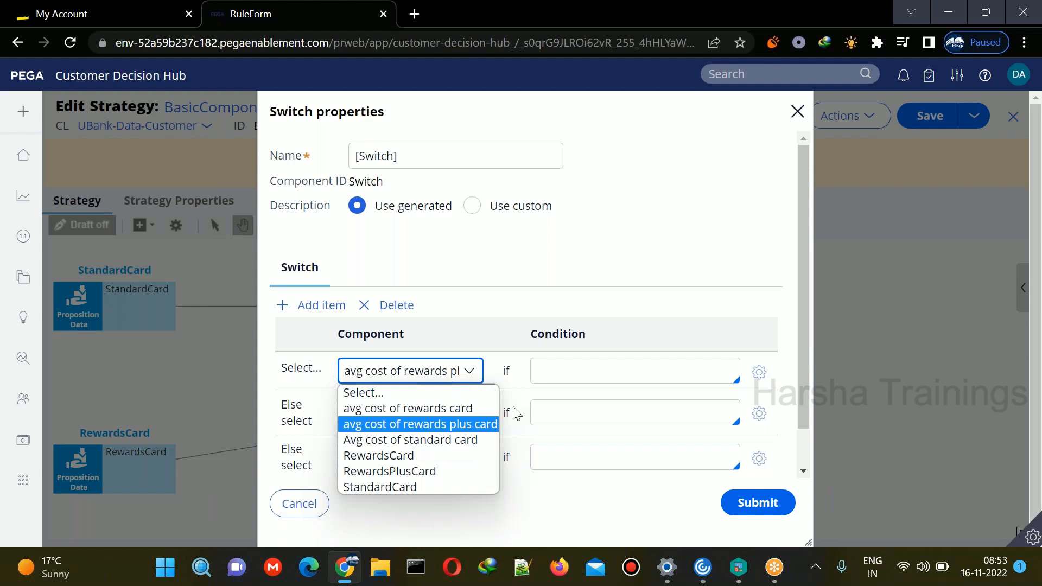
pyautogui.click(545, 371)
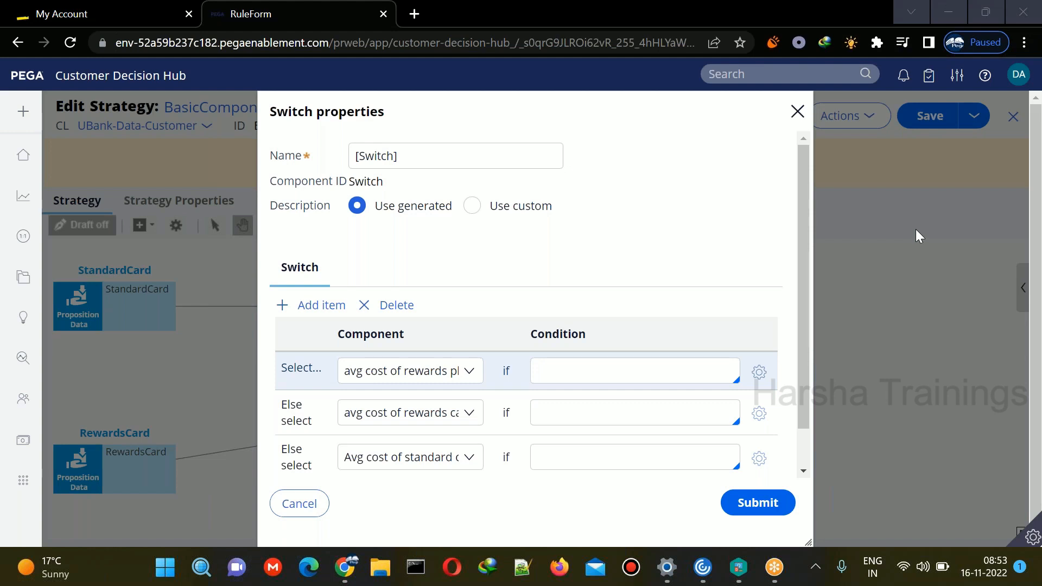
# Set the Switch's Select condition for avg cost of rewards plus card to Primary.AnnualIncome>100000.
pyautogui.click(588, 366)
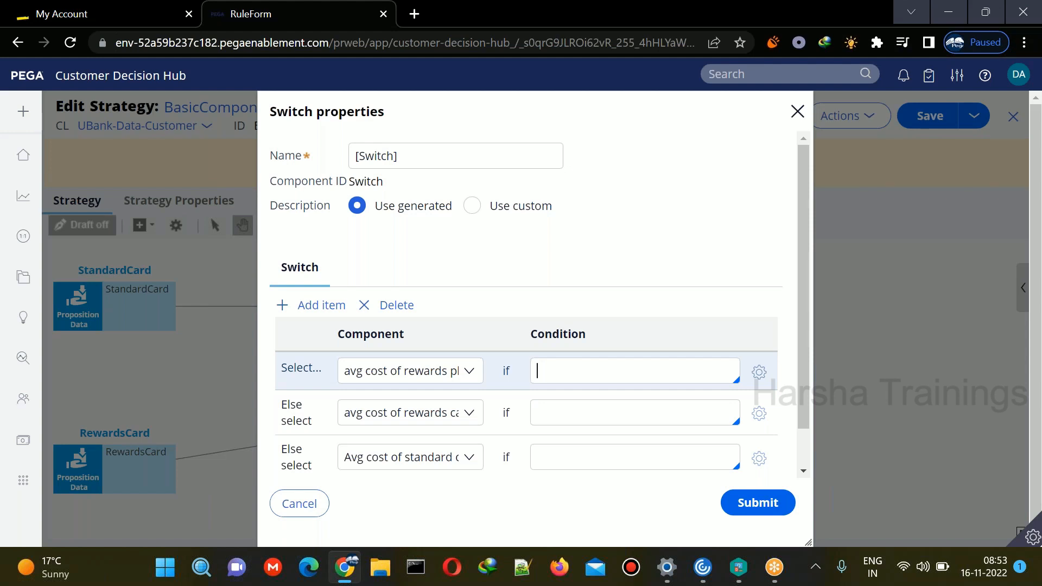
pyautogui.press('BackSpace')
pyautogui.write('.')
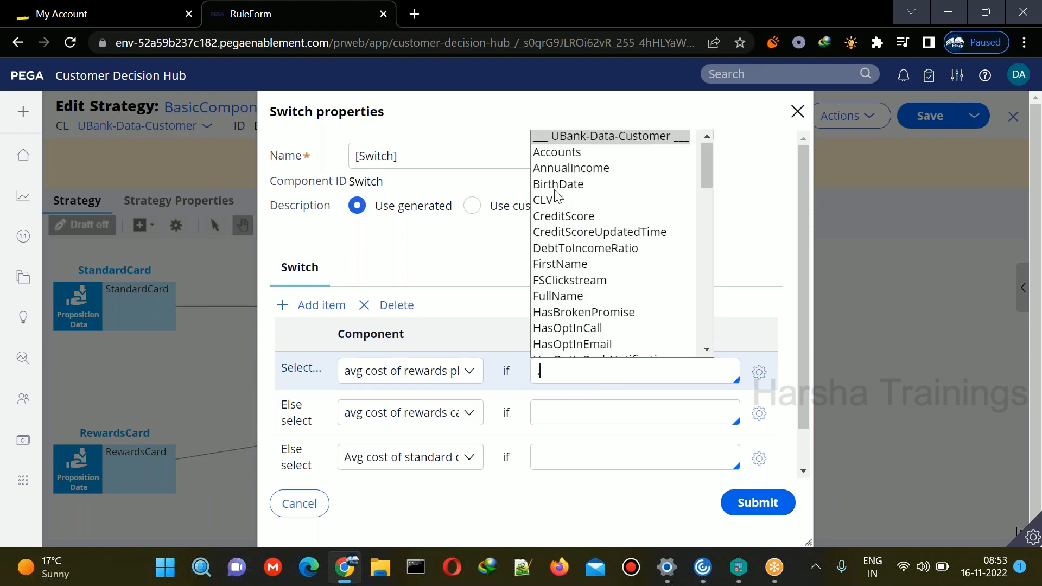
pyautogui.press('BackSpace')
pyautogui.write('Primary.')
pyautogui.doubleClick(562, 371)
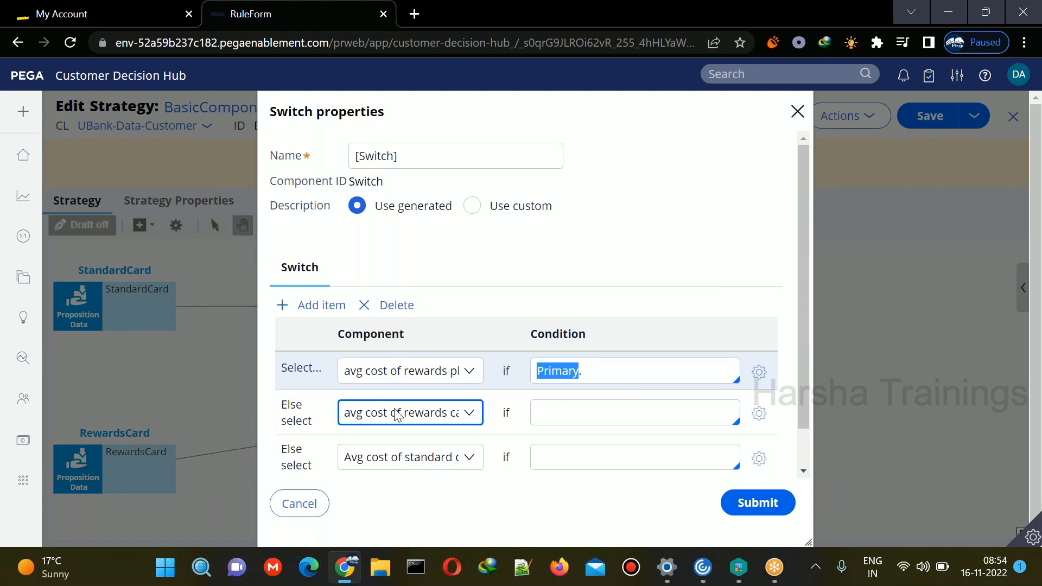
pyautogui.click(593, 375)
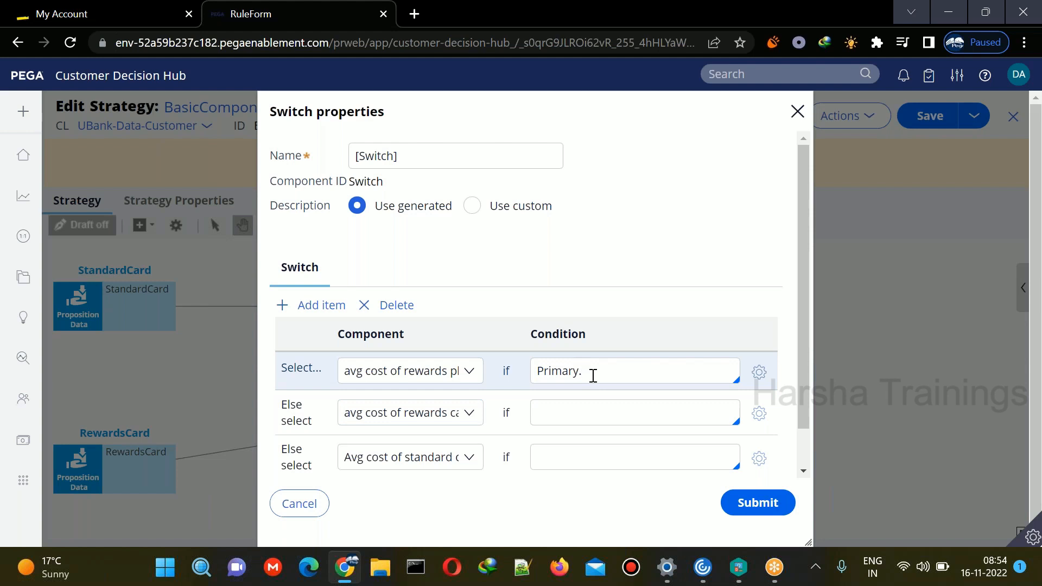
pyautogui.press('Down')
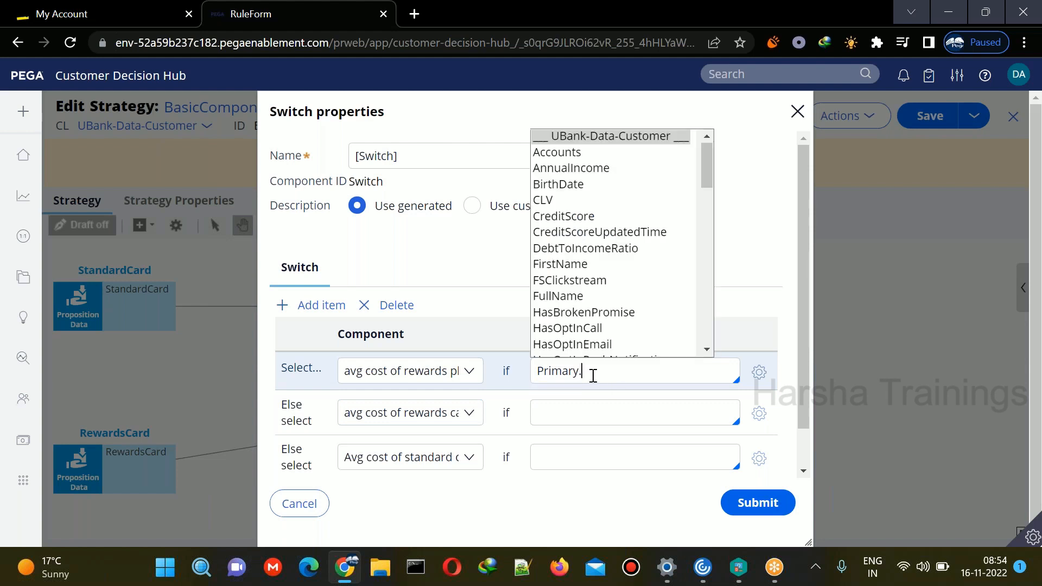
pyautogui.click(577, 169)
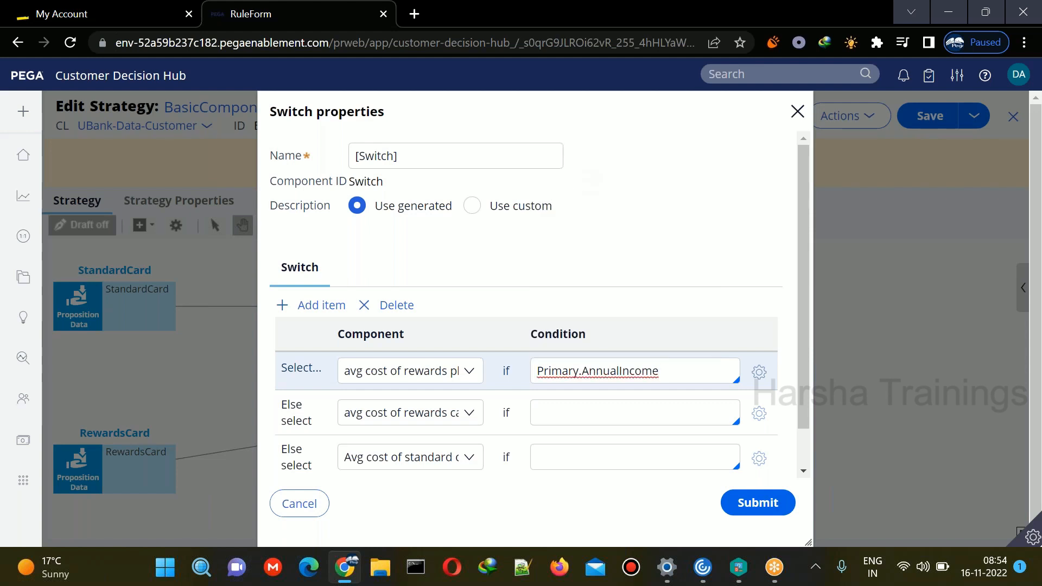
pyautogui.write('>100000')
pyautogui.click(413, 371)
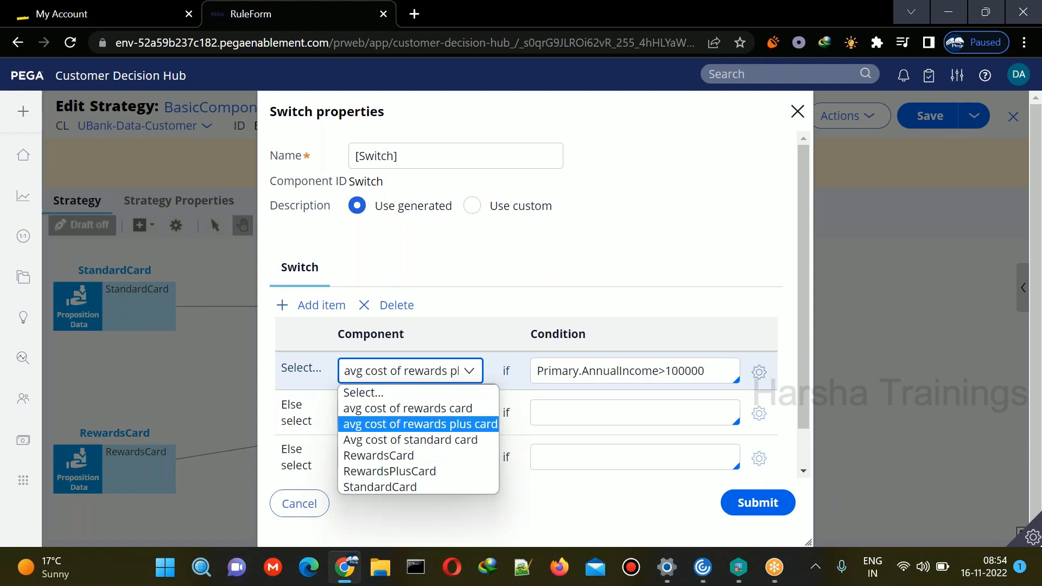
pyautogui.click(396, 425)
# Extend the Select row's condition by duplicating its expression after && and changing the copy to Primary.AnnualIncome<50000.
pyautogui.moveTo(562, 394); pyautogui.dragTo(567, 375)
pyautogui.tripleClick(570, 373)
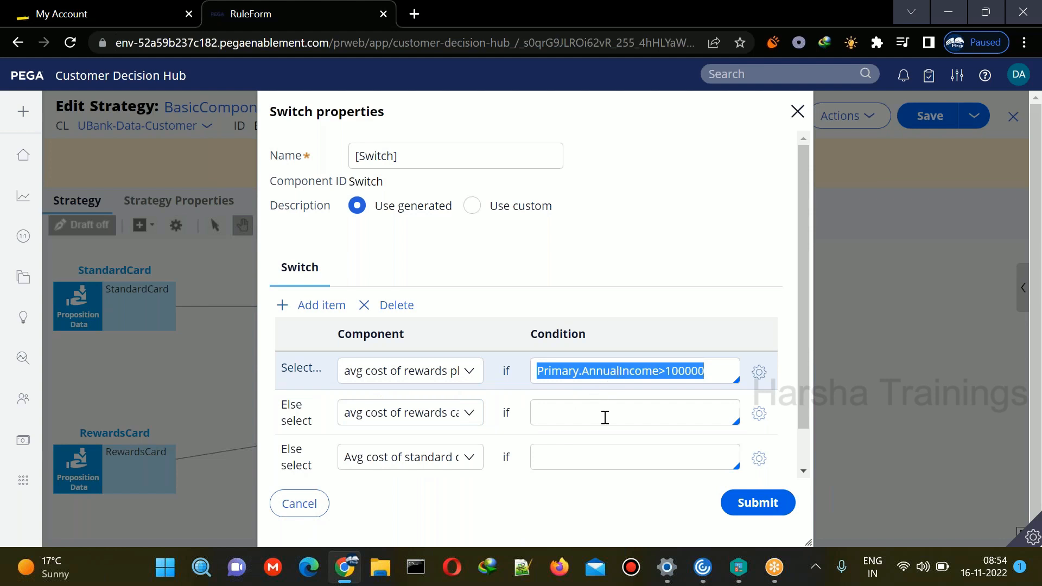
pyautogui.click(706, 373)
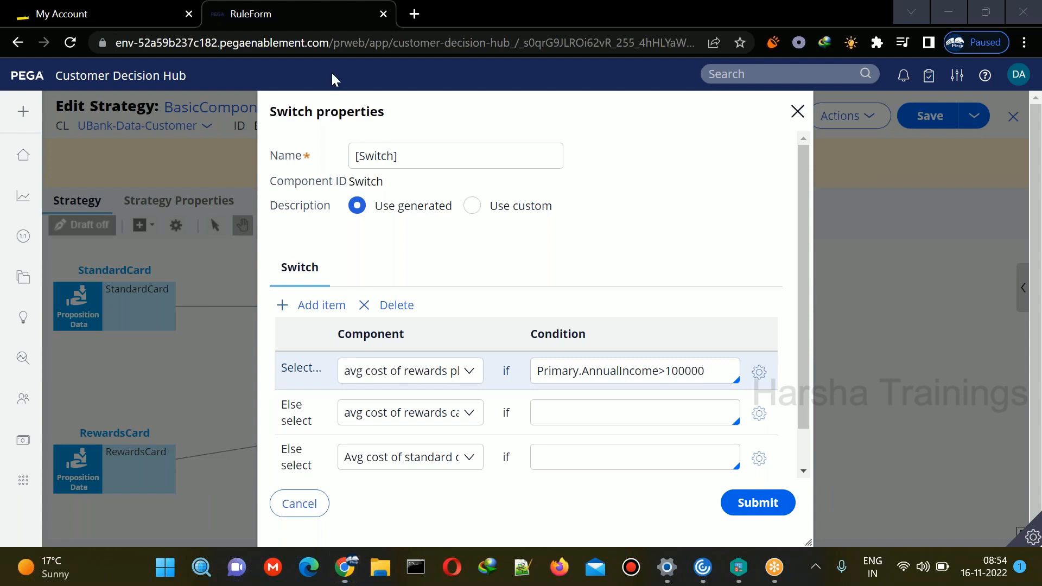
pyautogui.tripleClick(712, 365)
pyautogui.hotkey('ctrl', 'c')
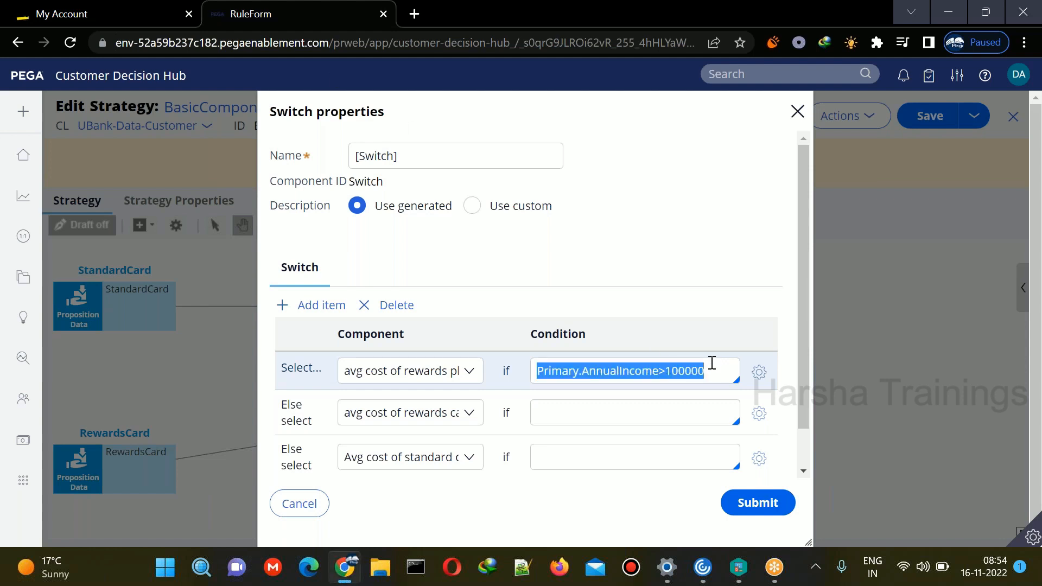
pyautogui.click(713, 364)
pyautogui.write('&&')
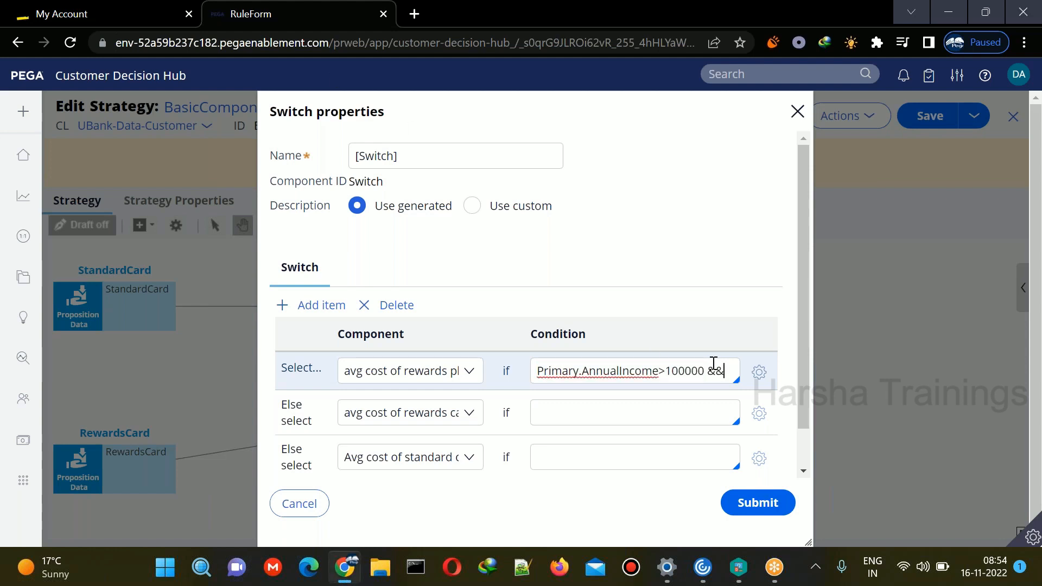
pyautogui.hotkey('ctrl', 'v')
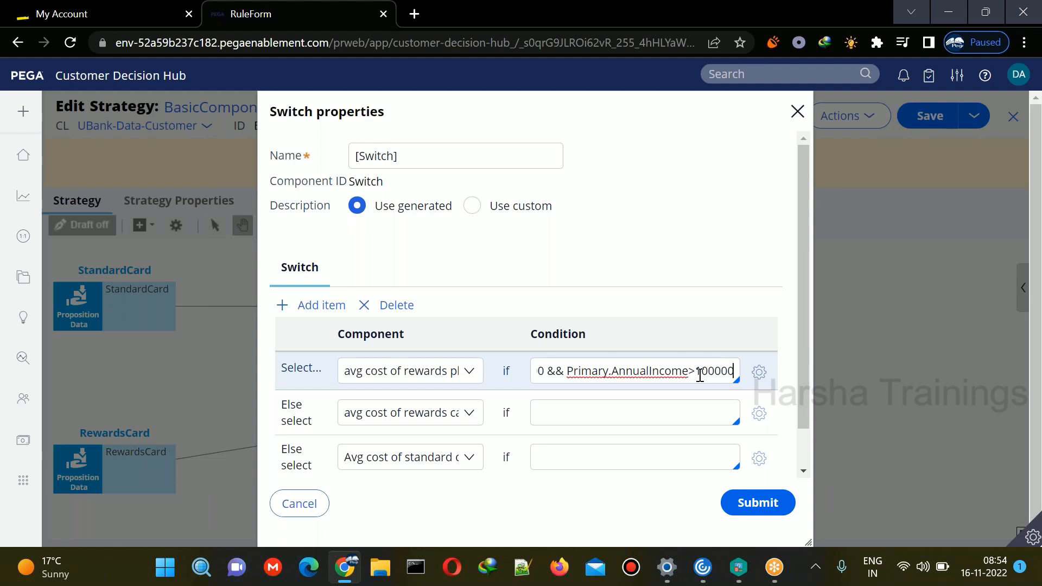
pyautogui.click(700, 375)
pyautogui.press('BackSpace')
pyautogui.press('BackSpace')
pyautogui.write('<')
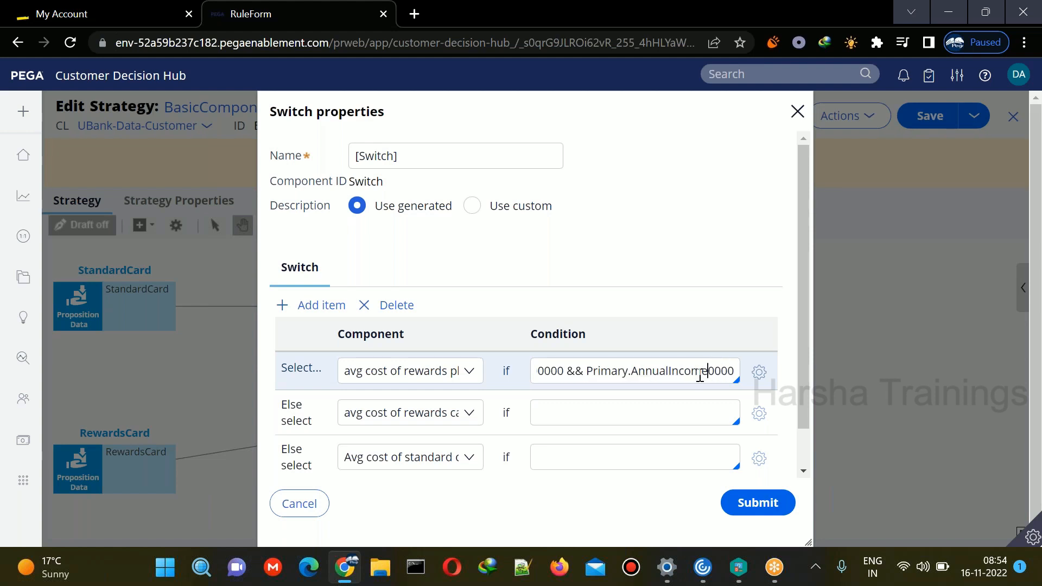
pyautogui.write('50')
pyautogui.press('Right')
pyautogui.press('Right')
pyautogui.press('Right')
pyautogui.press('Right')
pyautogui.press('Right')
pyautogui.press('Right')
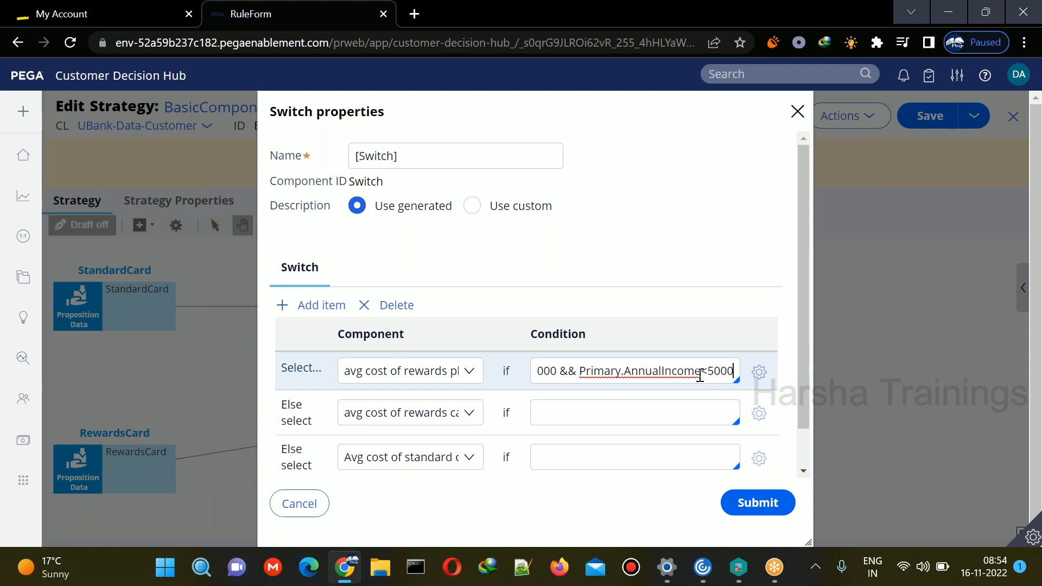
pyautogui.press('BackSpace')
pyautogui.press('BackSpace')
pyautogui.press('BackSpace')
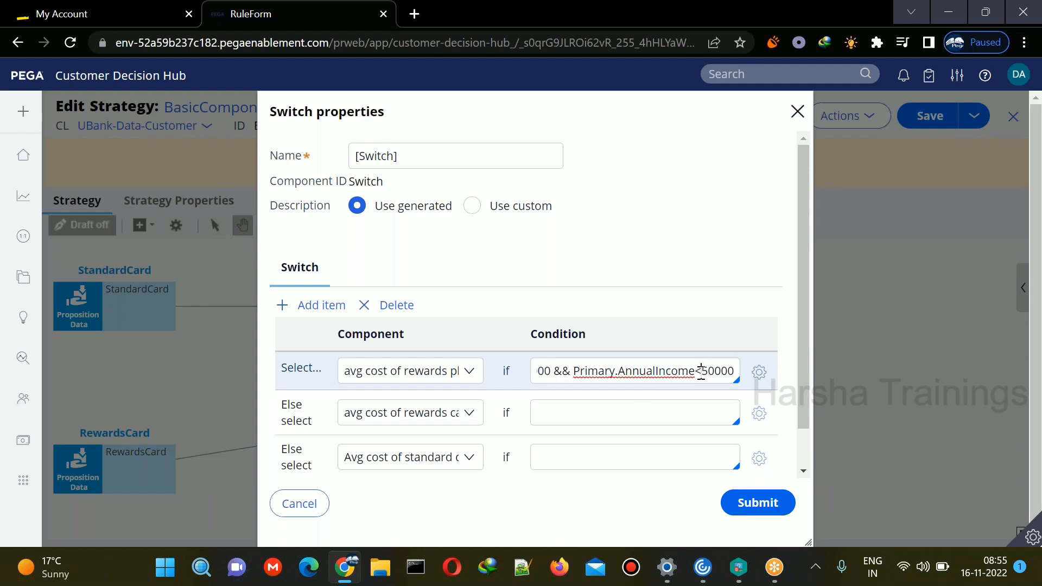
# Check the whole Select condition and replace its upper income limit with 200000.
pyautogui.press('Left')
pyautogui.press('Left')
pyautogui.press('Left')
pyautogui.press('Left')
pyautogui.press('Left')
pyautogui.press('Left')
pyautogui.press('Left')
pyautogui.press('Left')
pyautogui.press('Left')
pyautogui.press('Left')
pyautogui.press('Left')
pyautogui.press('Left')
pyautogui.press('Left')
pyautogui.press('Left')
pyautogui.press('Left')
pyautogui.press('Left')
pyautogui.press('Left')
pyautogui.press('Left')
pyautogui.press('Left')
pyautogui.press('Left')
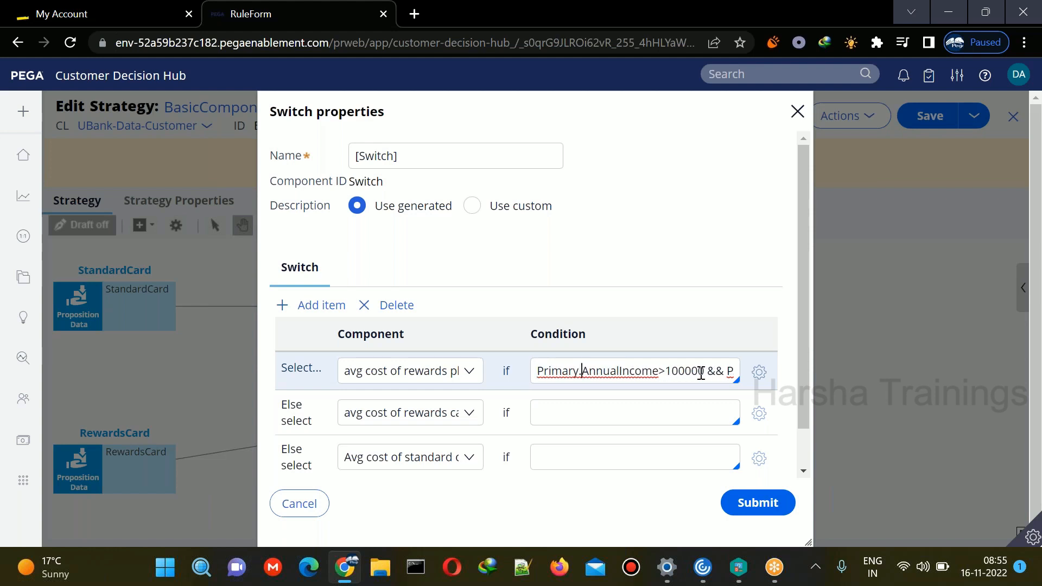
pyautogui.press('Right')
pyautogui.press('Right')
pyautogui.press('Right')
pyautogui.press('Right')
pyautogui.press('Right')
pyautogui.press('Right')
pyautogui.press('Right')
pyautogui.press('Right')
pyautogui.press('Right')
pyautogui.press('Right')
pyautogui.press('Right')
pyautogui.press('Right')
pyautogui.press('Right')
pyautogui.press('Right')
pyautogui.press('Right')
pyautogui.press('Right')
pyautogui.press('Right')
pyautogui.press('Right')
pyautogui.press('Right')
pyautogui.press('Right')
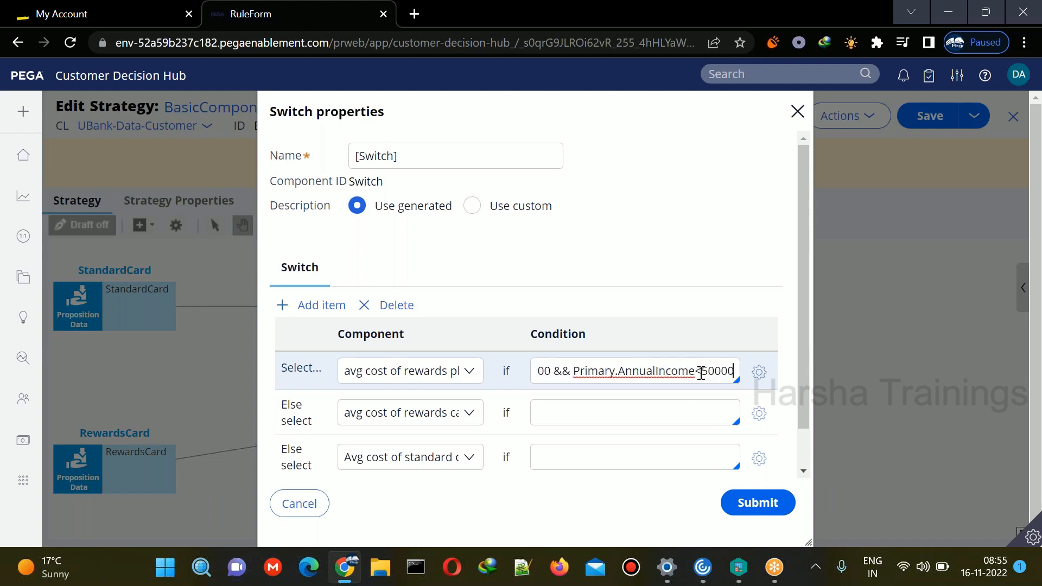
pyautogui.moveTo(702, 372); pyautogui.dragTo(734, 375)
pyautogui.write('200000')
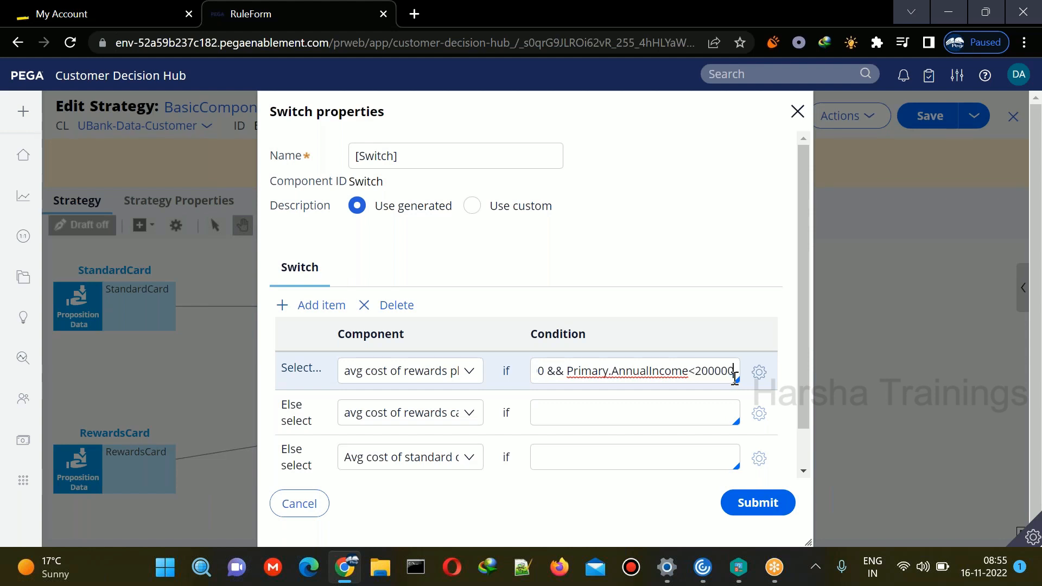
# Copy the Select condition into the avg cost of rewards card row and set its lower income limit to 200000.
pyautogui.click(695, 377)
pyautogui.hotkey('ctrl', 'a')
pyautogui.hotkey('ctrl', 'c')
pyautogui.click(596, 410)
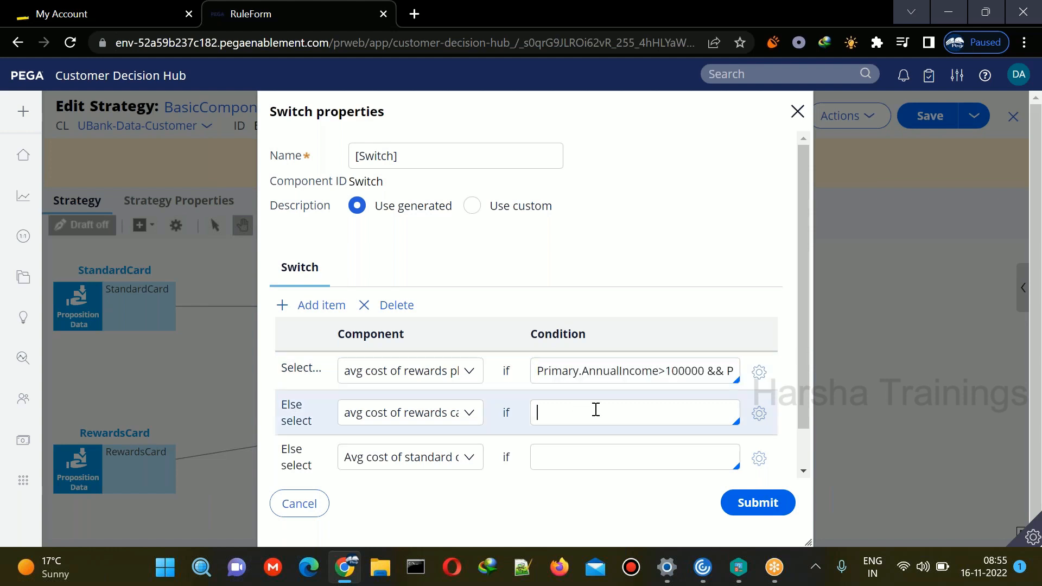
pyautogui.hotkey('ctrl', 'v')
pyautogui.click(547, 413)
pyautogui.press('Left')
pyautogui.press('Left')
pyautogui.press('Left')
pyautogui.press('Left')
pyautogui.press('Left')
pyautogui.press('Left')
pyautogui.press('Left')
pyautogui.press('Left')
pyautogui.press('Left')
pyautogui.press('Left')
pyautogui.press('Left')
pyautogui.press('Left')
pyautogui.press('Left')
pyautogui.press('Left')
pyautogui.press('Left')
pyautogui.press('Left')
pyautogui.press('Left')
pyautogui.press('Left')
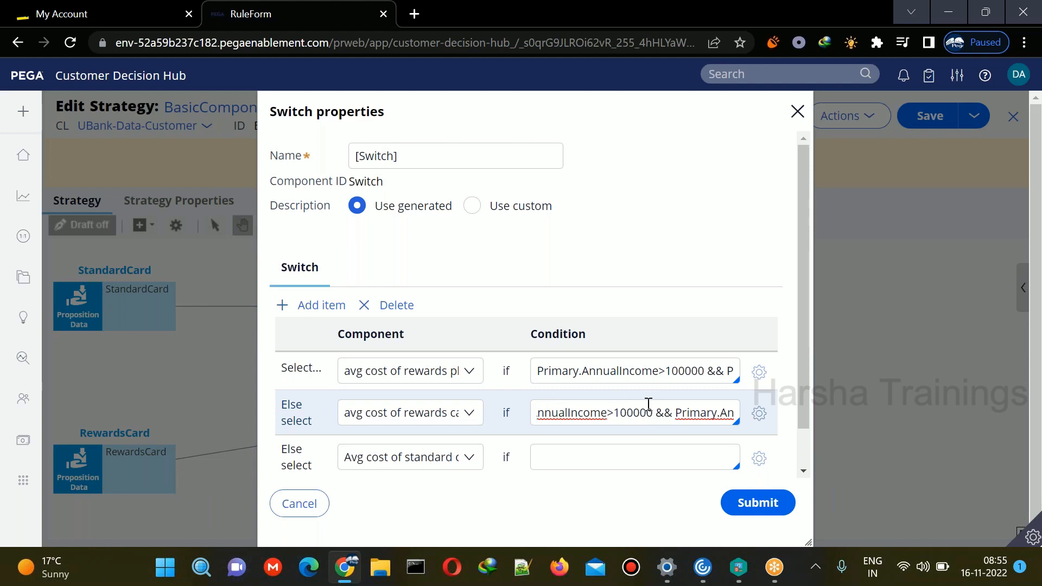
pyautogui.click(621, 412)
pyautogui.press('BackSpace')
pyautogui.write('2')
# Set the upper income limit in the avg cost of rewards card condition to 30000.
pyautogui.press('Right')
pyautogui.press('Right')
pyautogui.press('Right')
pyautogui.press('Right')
pyautogui.press('Right')
pyautogui.press('Right')
pyautogui.press('Right')
pyautogui.press('Right')
pyautogui.press('Right')
pyautogui.press('Right')
pyautogui.press('Right')
pyautogui.press('Right')
pyautogui.press('Right')
pyautogui.press('Right')
pyautogui.press('Right')
pyautogui.press('Right')
pyautogui.press('Right')
pyautogui.press('Right')
pyautogui.press('Right')
pyautogui.press('Right')
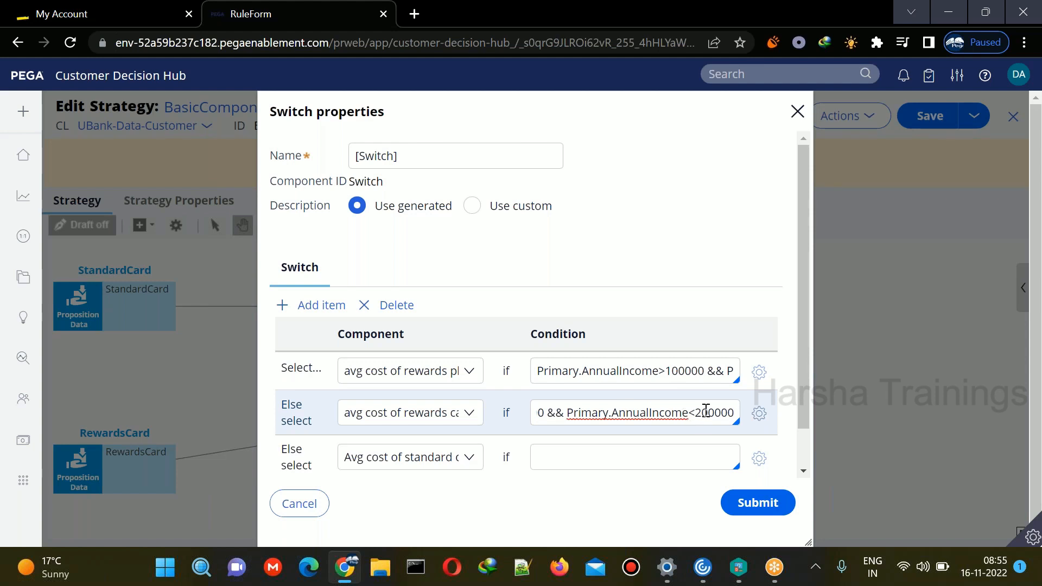
pyautogui.press('BackSpace')
pyautogui.write('3')
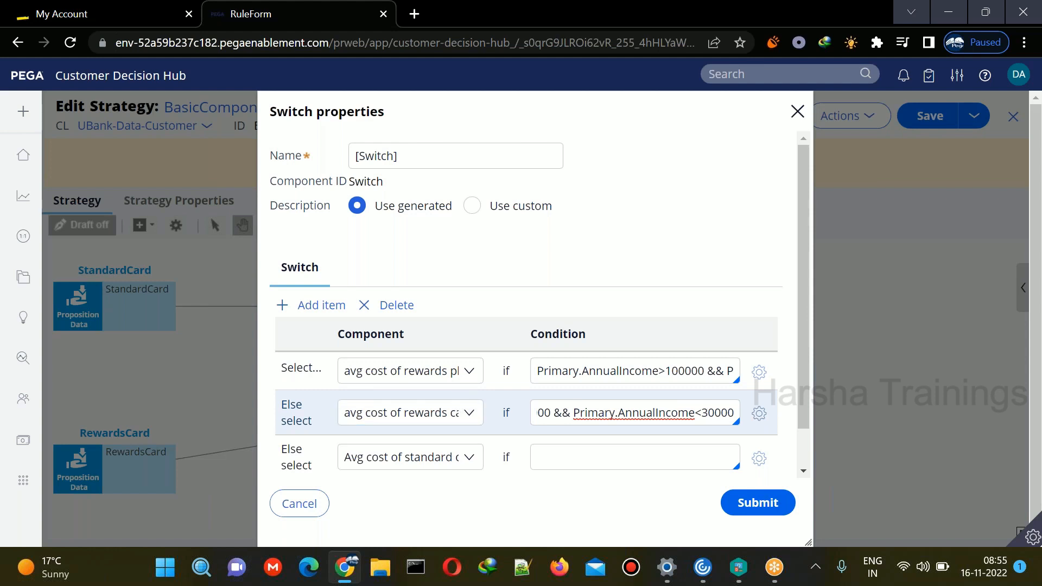
# Delete the third Else select row, choose Avg cost of standard card as the Otherwise component, and submit the Switch properties.
pyautogui.click(540, 458)
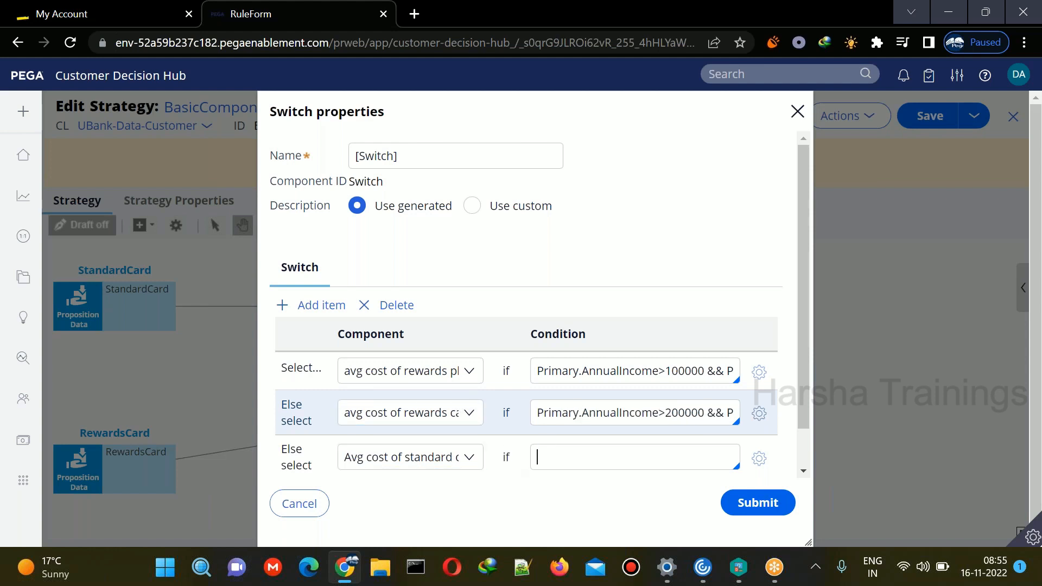
pyautogui.click(386, 307)
pyautogui.click(372, 448)
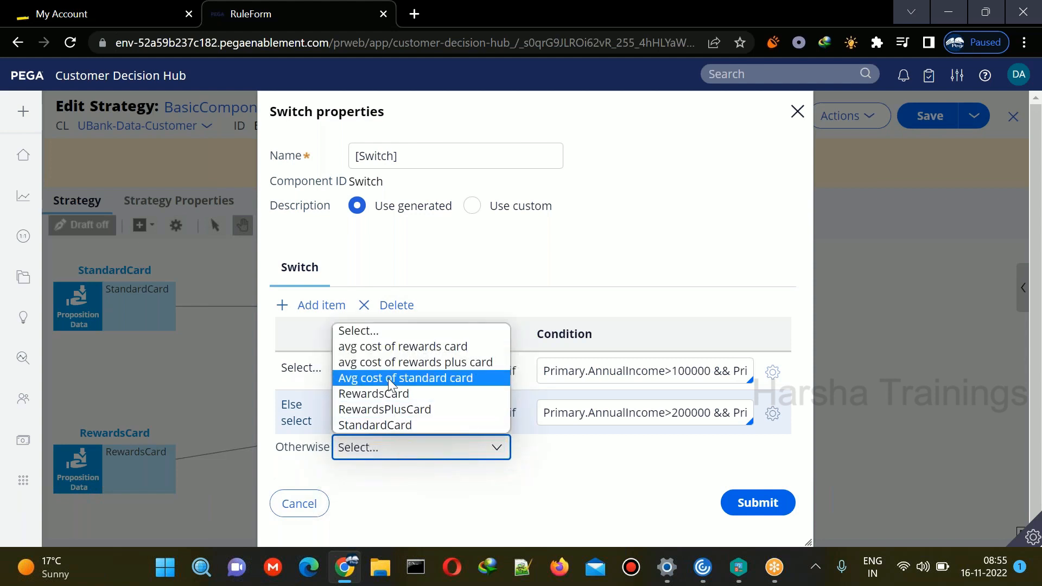
pyautogui.click(392, 380)
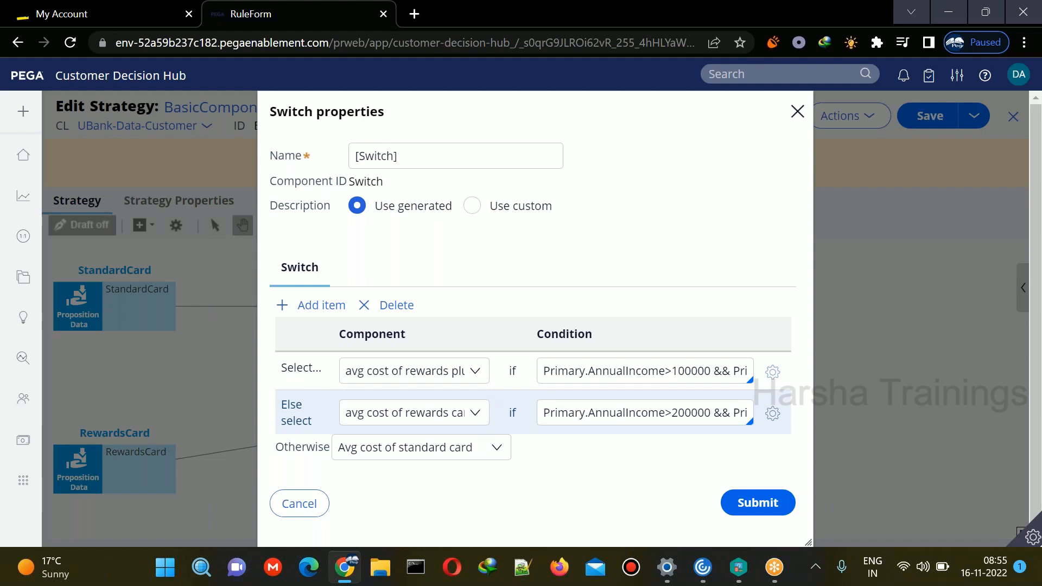
pyautogui.click(442, 412)
pyautogui.click(565, 465)
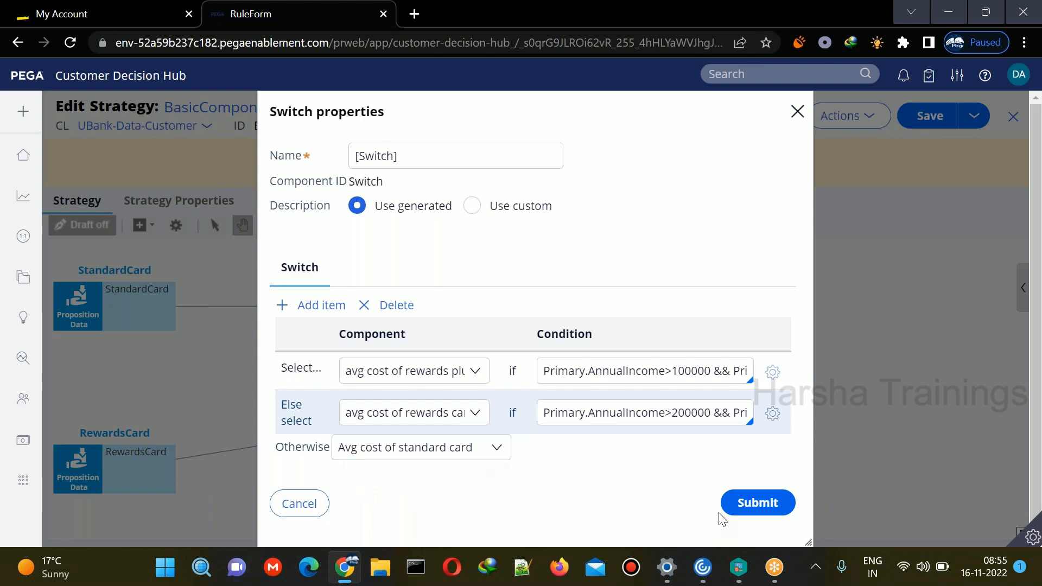
pyautogui.click(750, 512)
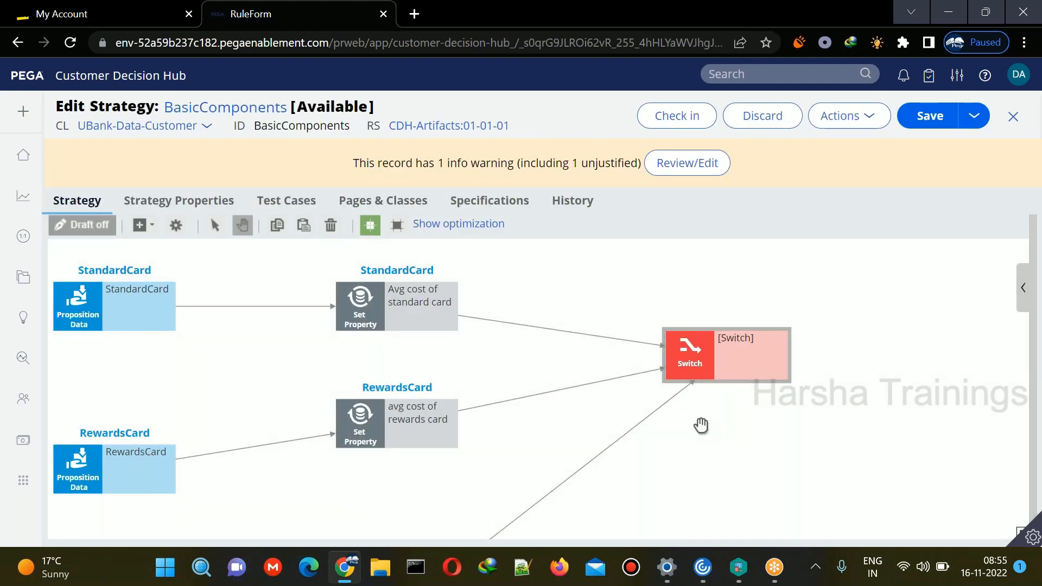
# Reopen the Switch to review its conditions, rename it "Switch based on anual income", and submit.
pyautogui.click(701, 346)
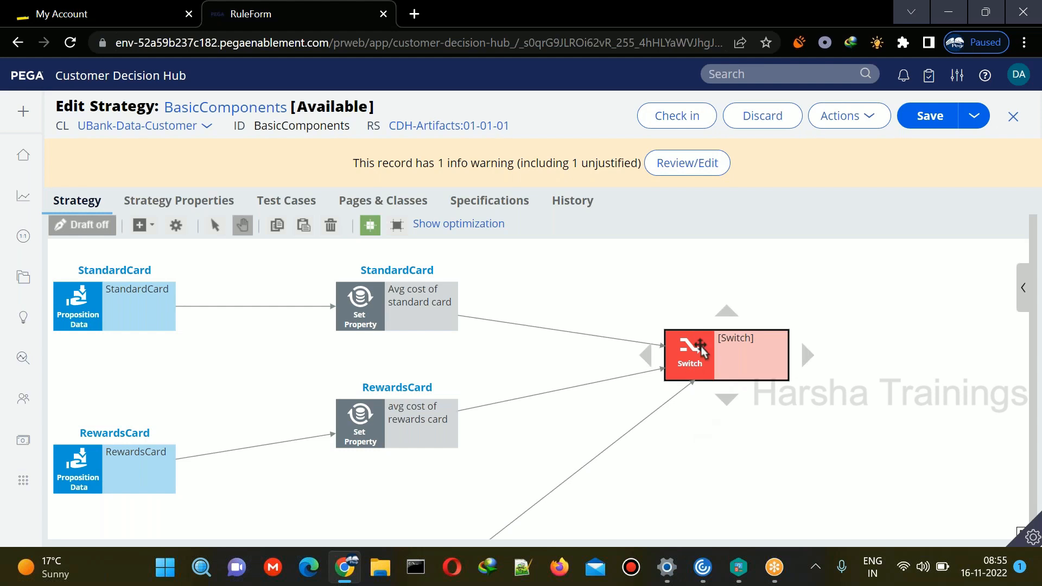
pyautogui.doubleClick(700, 347)
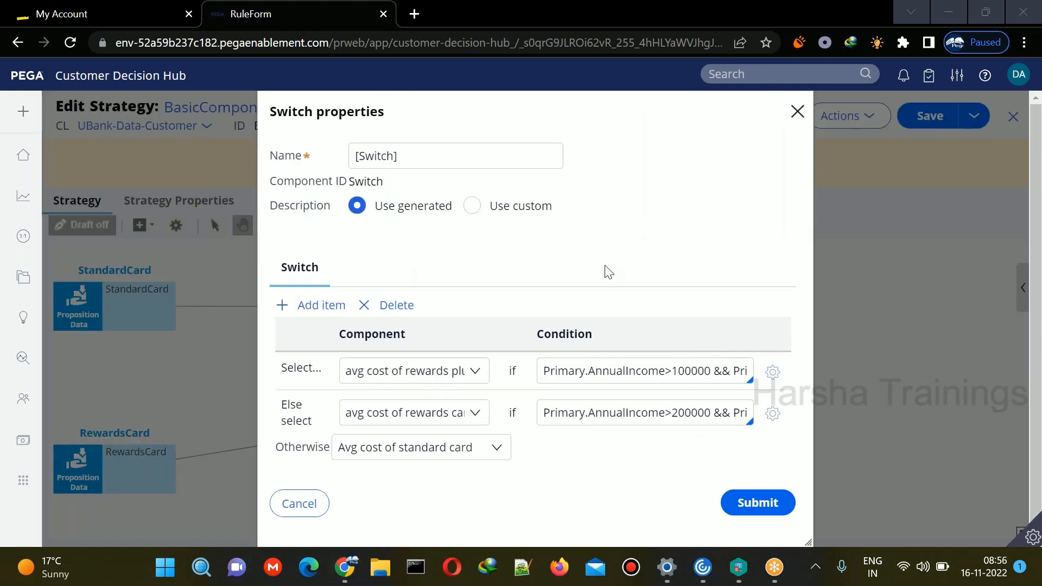
pyautogui.click(586, 371)
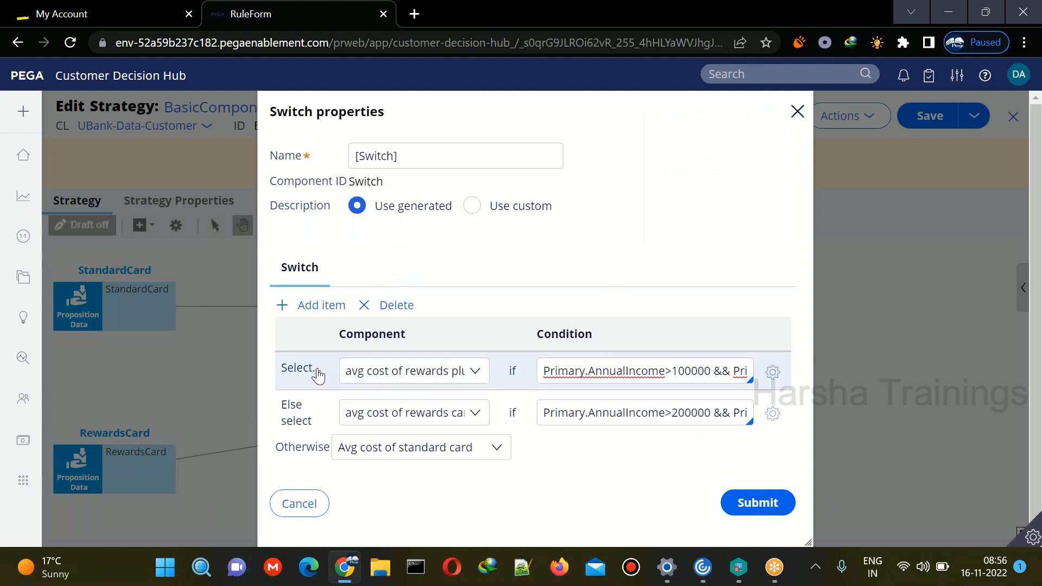
pyautogui.tripleClick(559, 413)
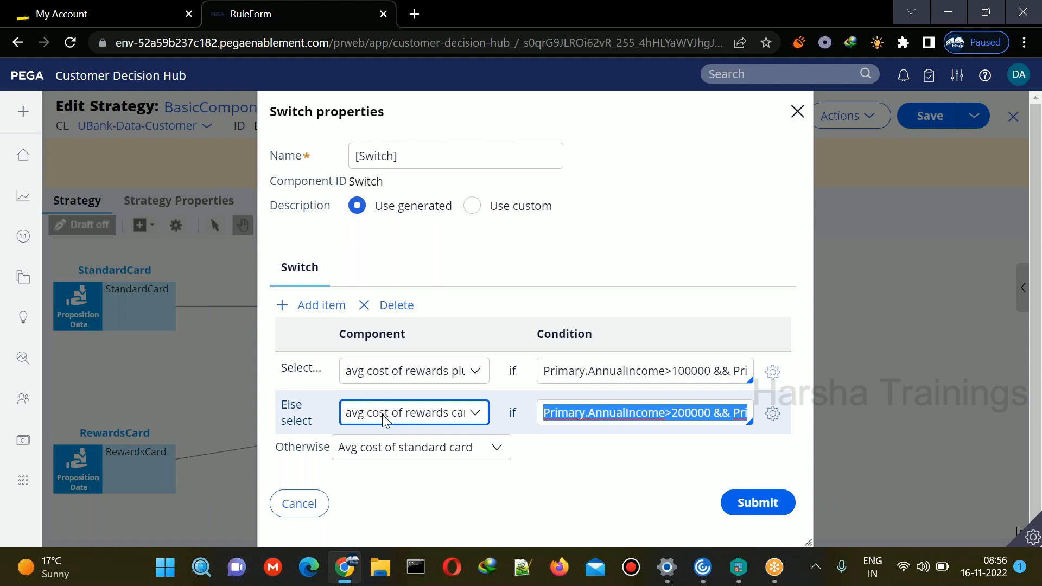
pyautogui.click(378, 464)
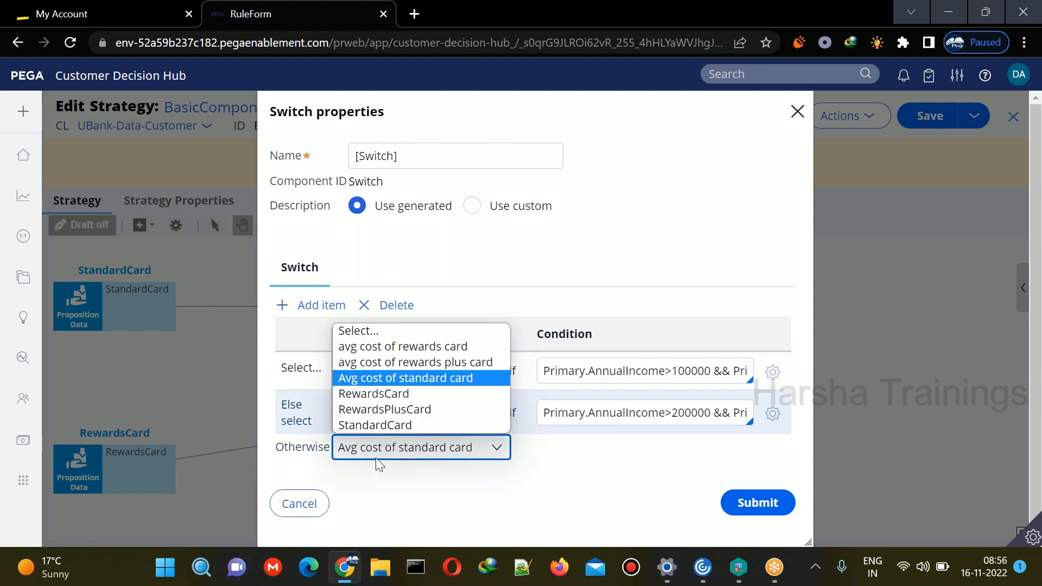
pyautogui.click(402, 163)
pyautogui.doubleClick(403, 164)
pyautogui.write('Switch based on anual income')
pyautogui.click(770, 505)
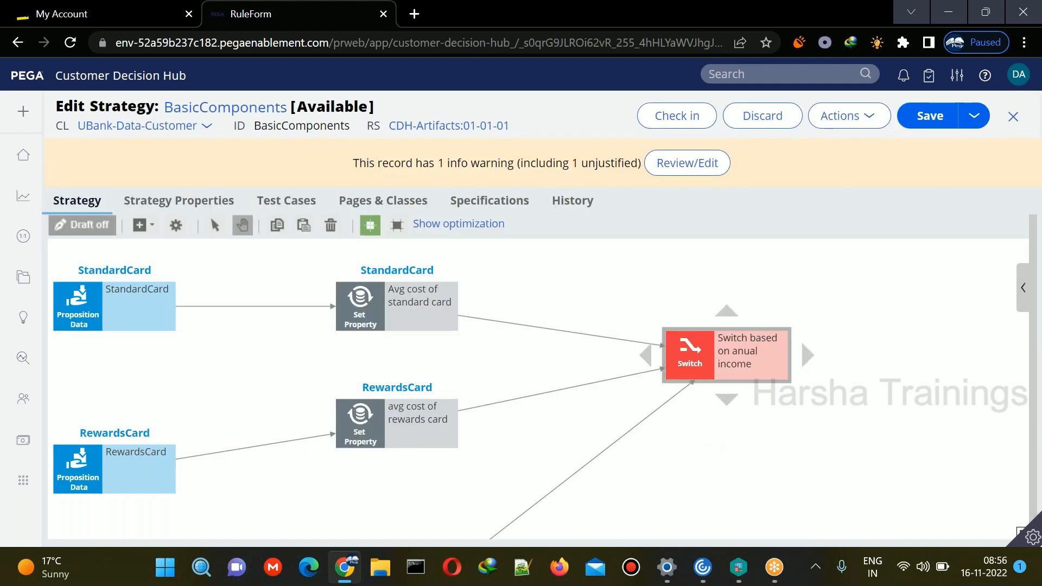
# Connect the Switch to the Results component and save the strategy.
pyautogui.moveTo(808, 327); pyautogui.dragTo(921, 388)
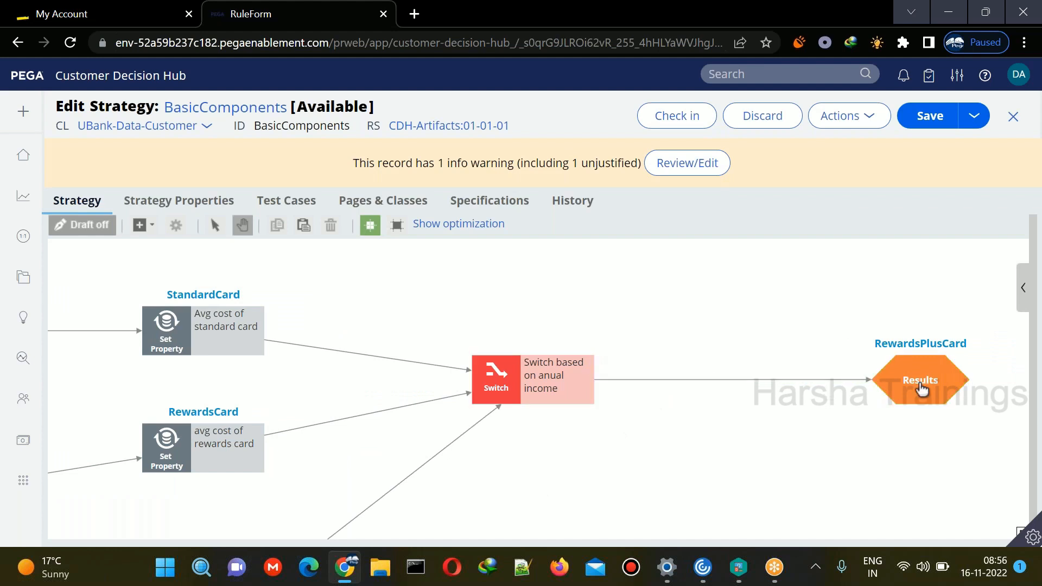
pyautogui.click(905, 118)
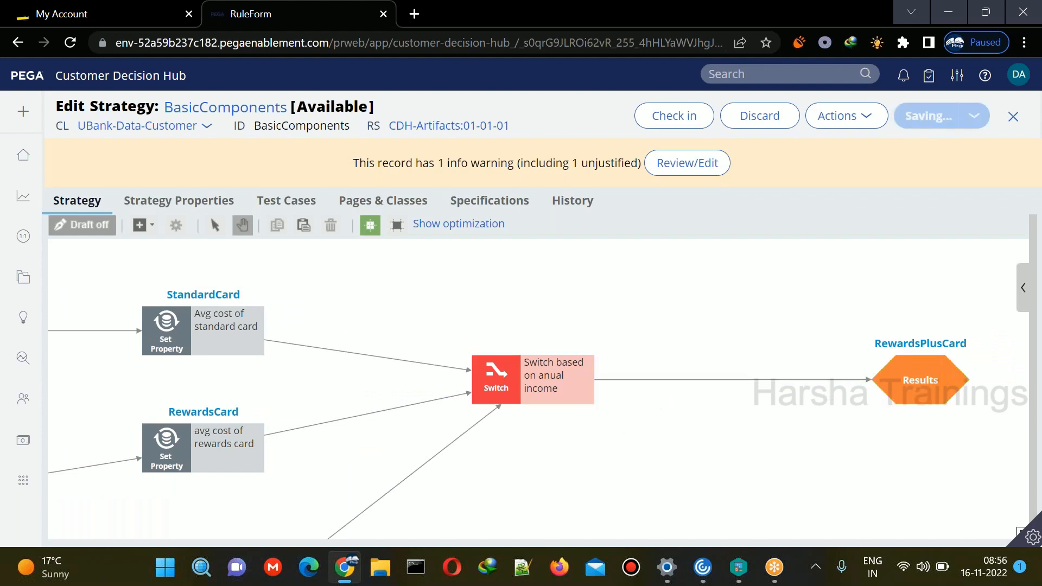
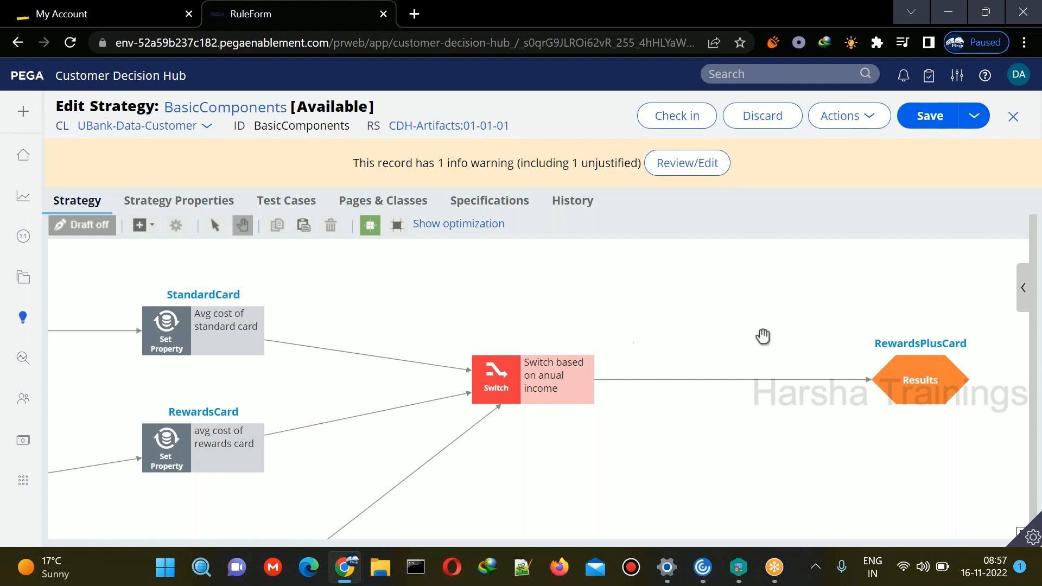
# Expand the settings of the strategy's single case test run and set its data transform to testcustomer.
pyautogui.click(1024, 293)
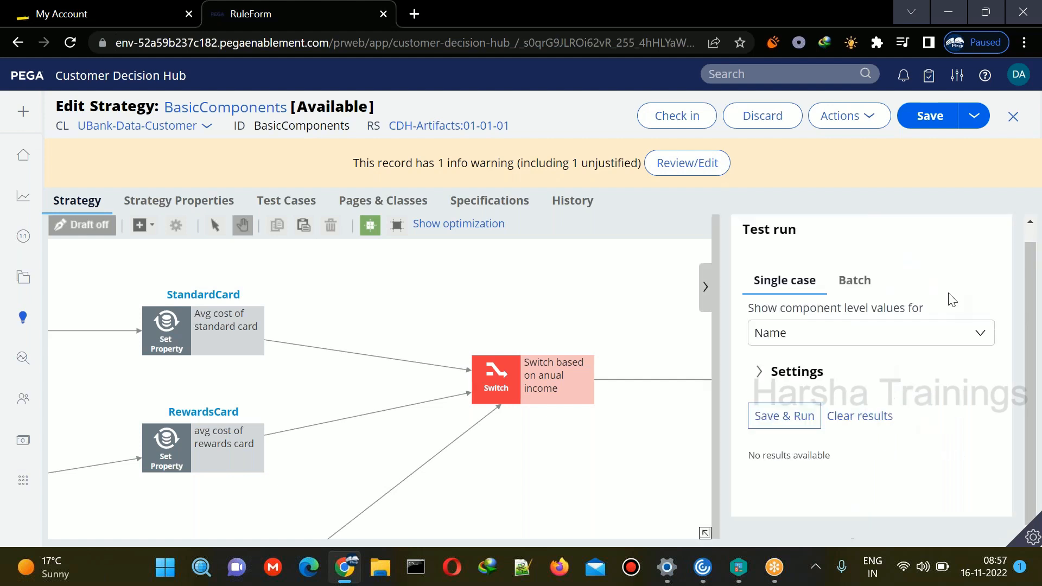
pyautogui.click(797, 371)
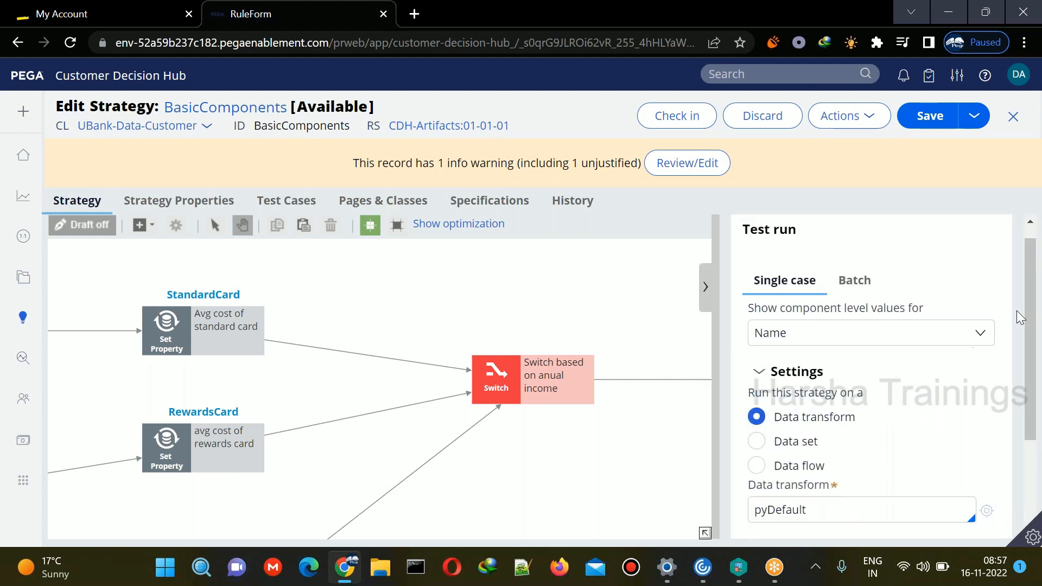
pyautogui.scroll(-3, 1033, 315)
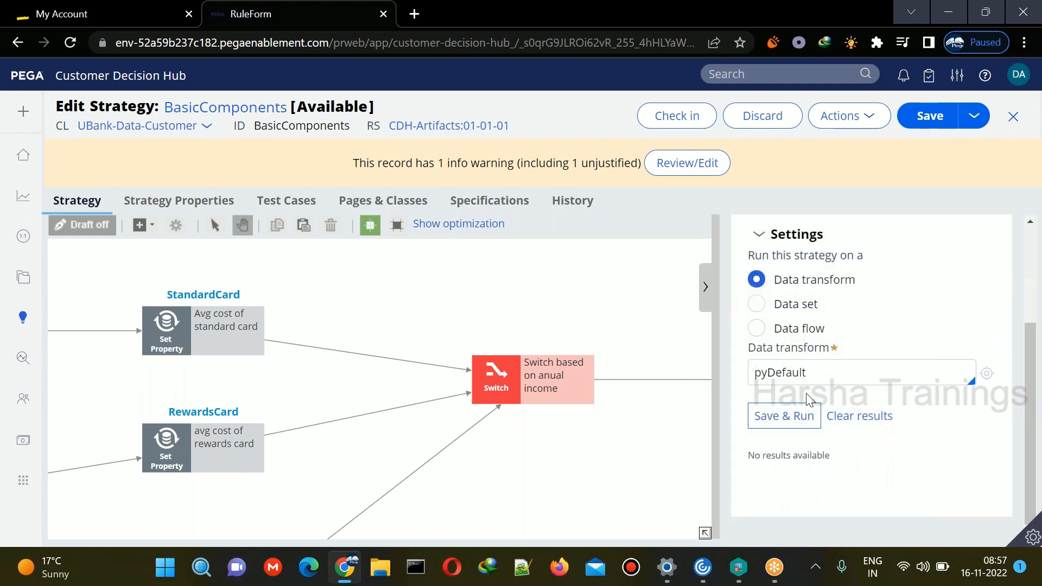
pyautogui.doubleClick(847, 369)
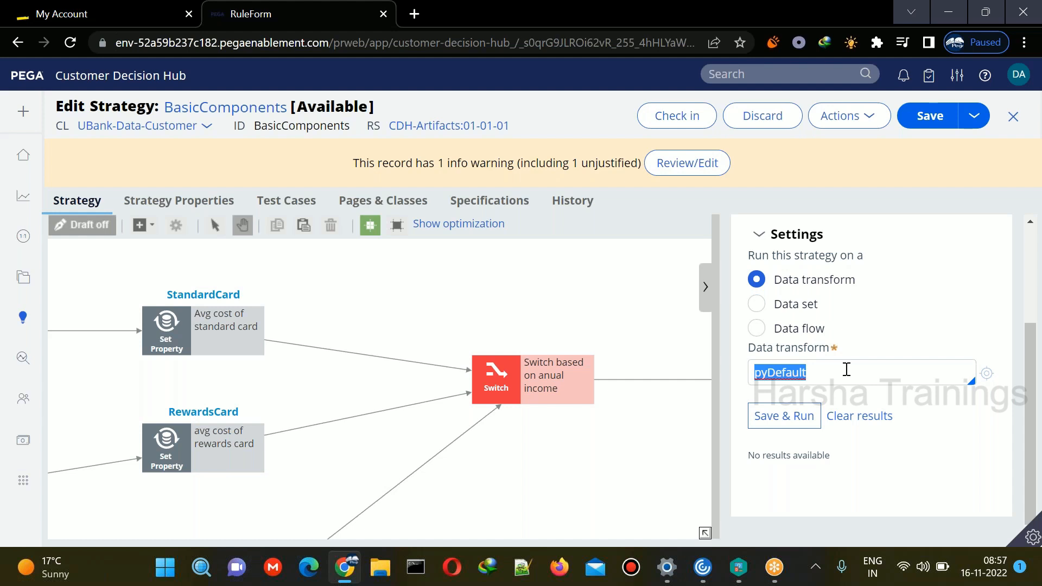
pyautogui.press('BackSpace')
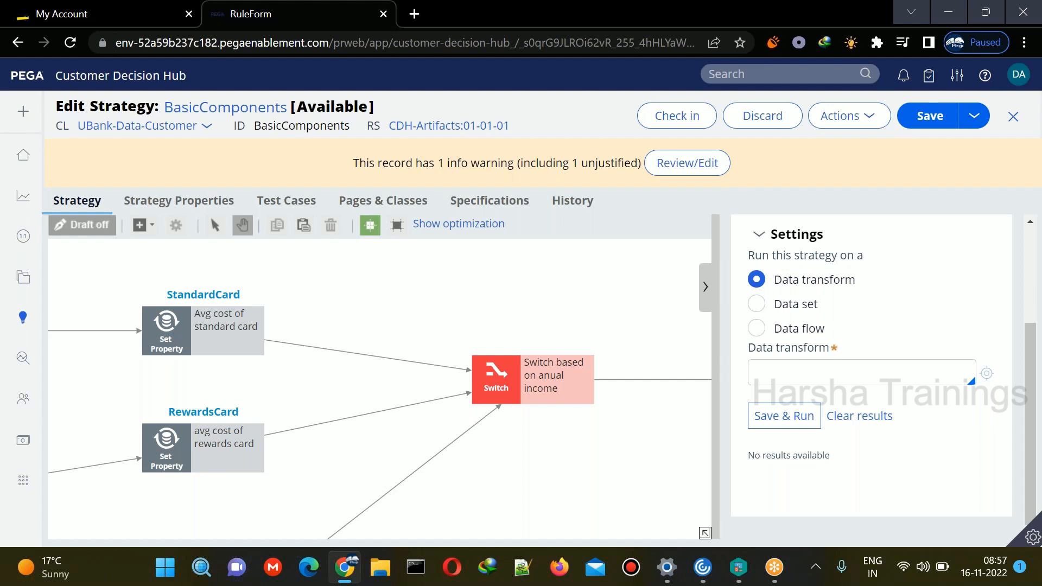
pyautogui.write('testcustomer')
# Create and open the testcustomer data transform record from the test run's data transform reference.
pyautogui.click(986, 375)
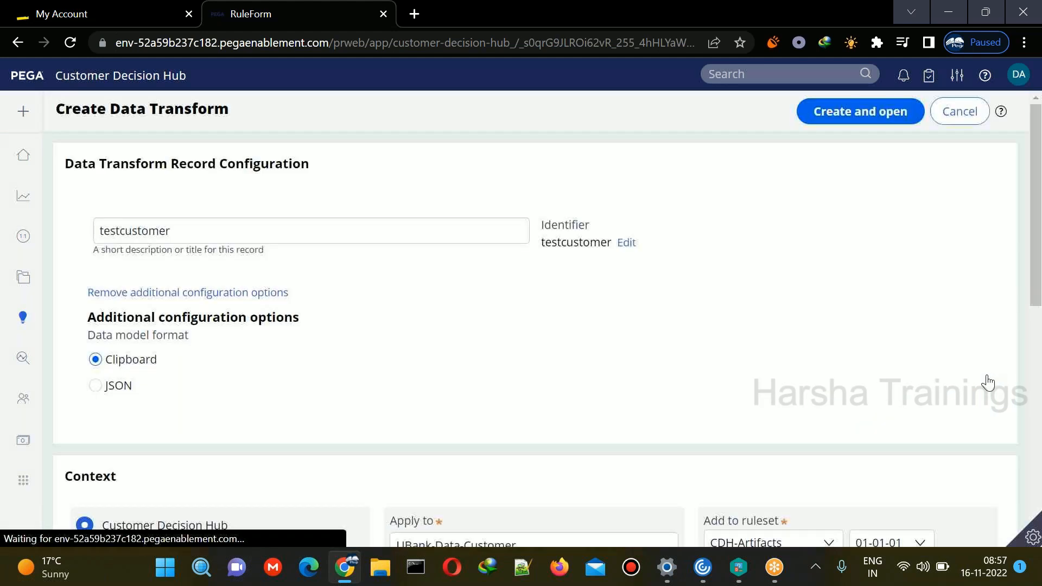
pyautogui.moveTo(1041, 277); pyautogui.dragTo(1041, 282)
pyautogui.scroll(1, 1009, 209)
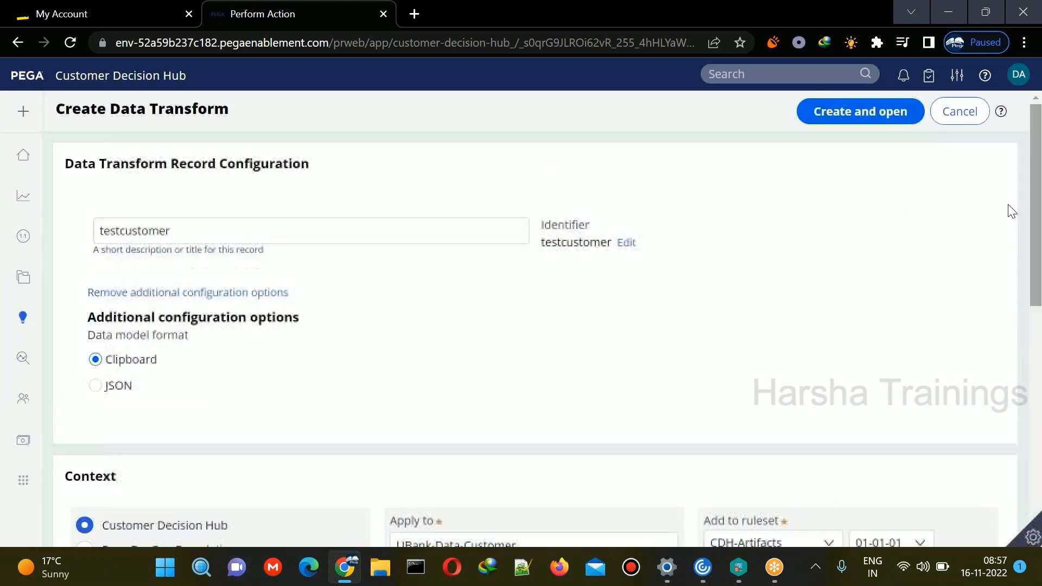
pyautogui.click(906, 112)
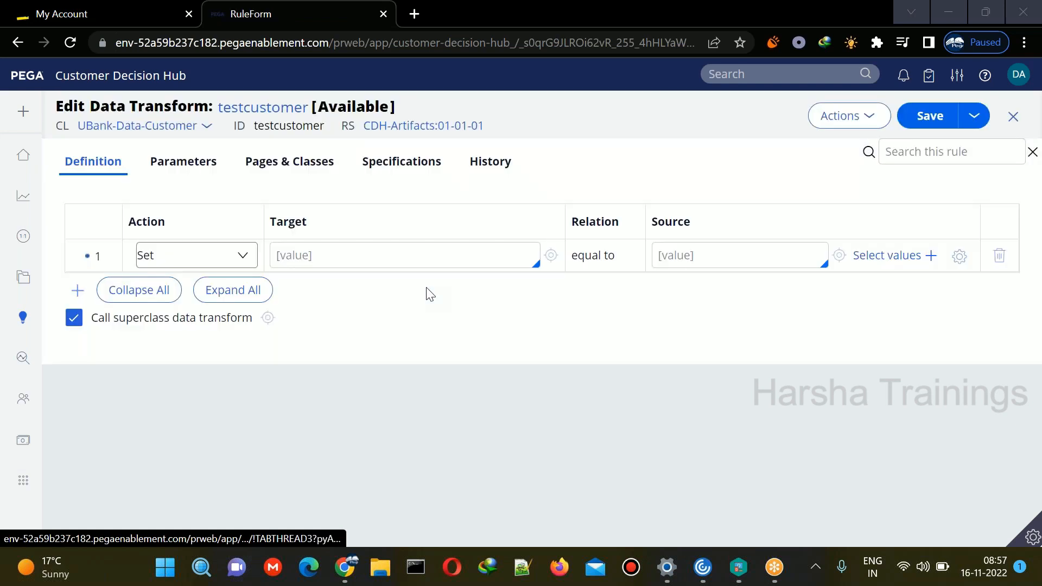
# Set target .AnnualIncome equal to 150000 in the data transform, save the record and return to the strategy.
pyautogui.click(399, 256)
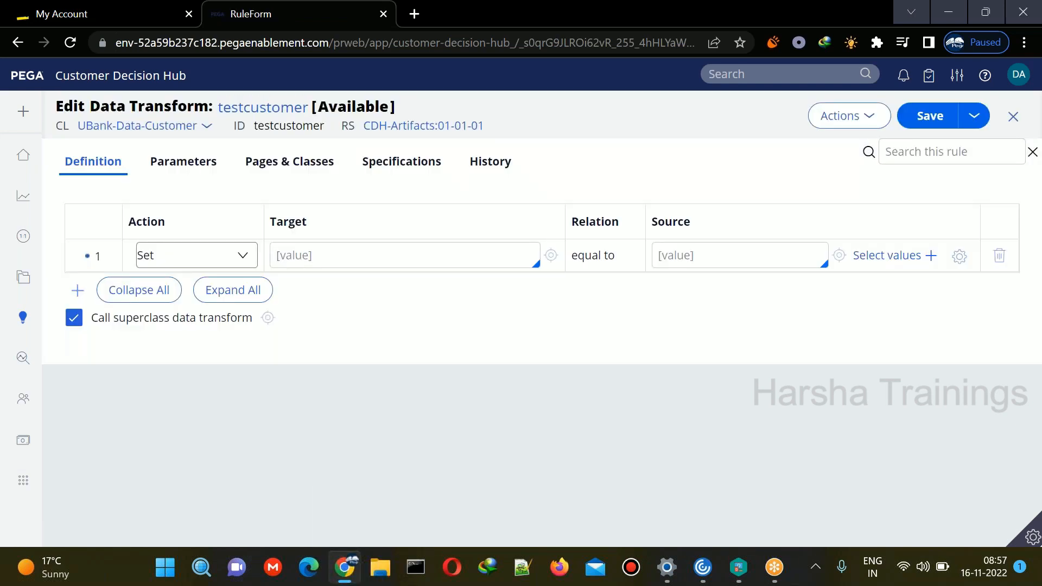
pyautogui.write('.An')
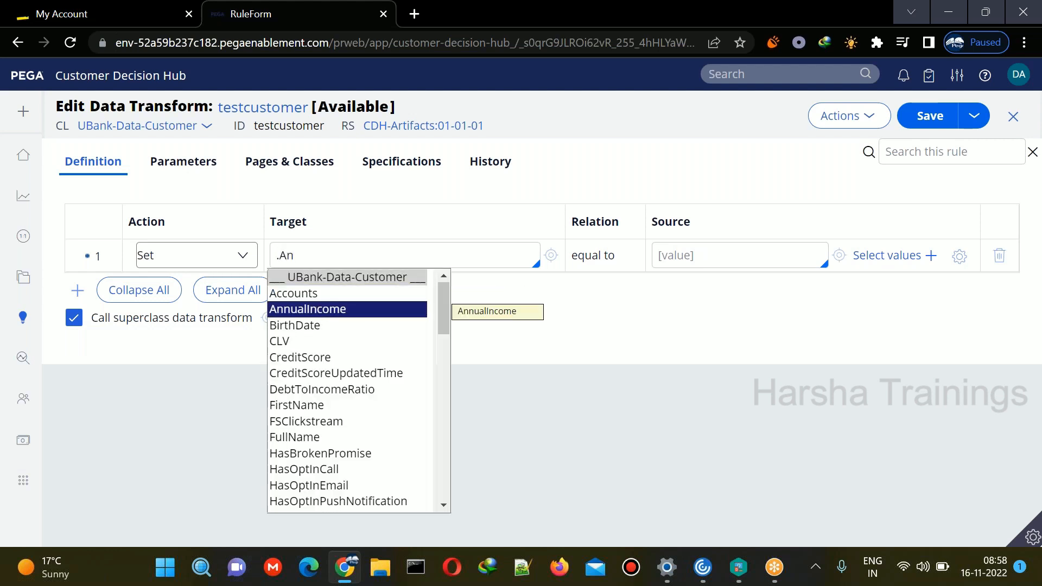
pyautogui.click(333, 311)
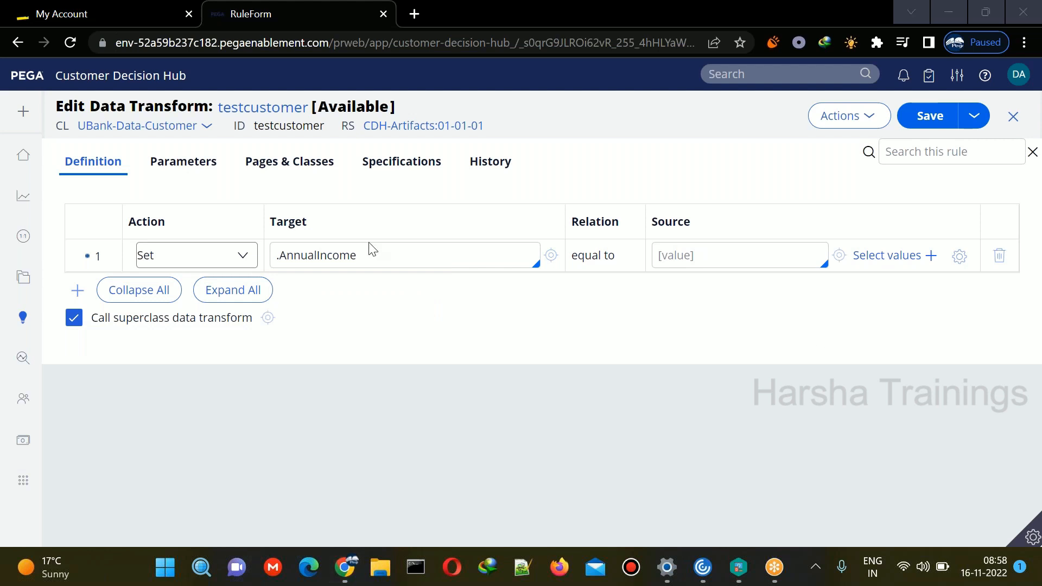
pyautogui.click(663, 254)
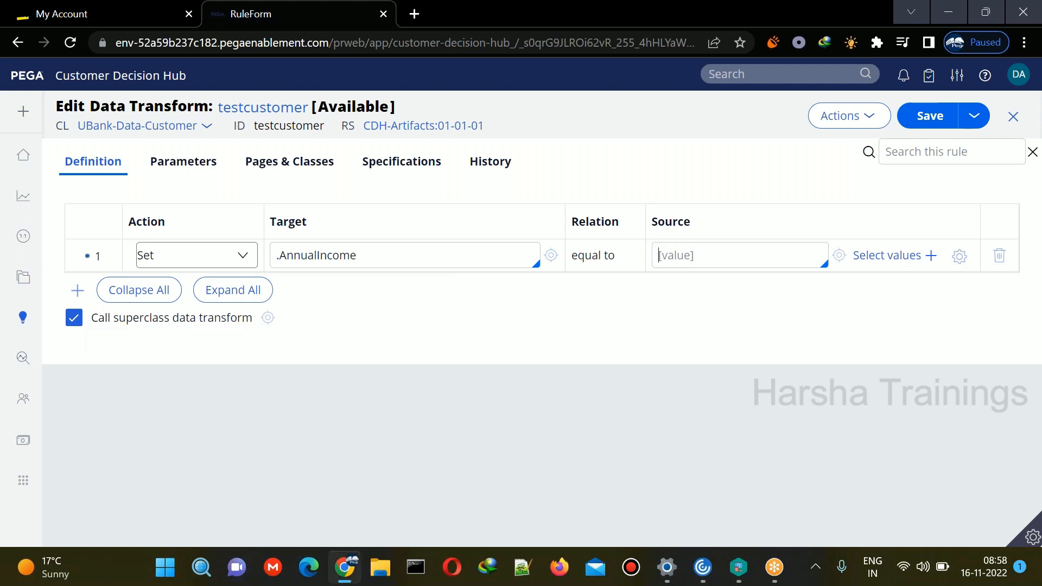
pyautogui.write('150000')
pyautogui.click(928, 116)
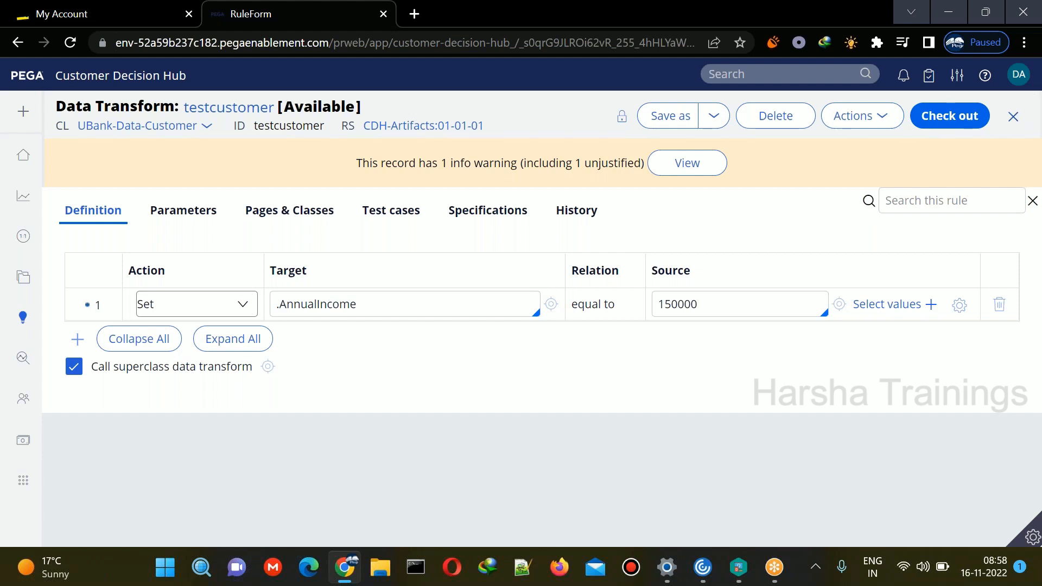
pyautogui.click(1013, 116)
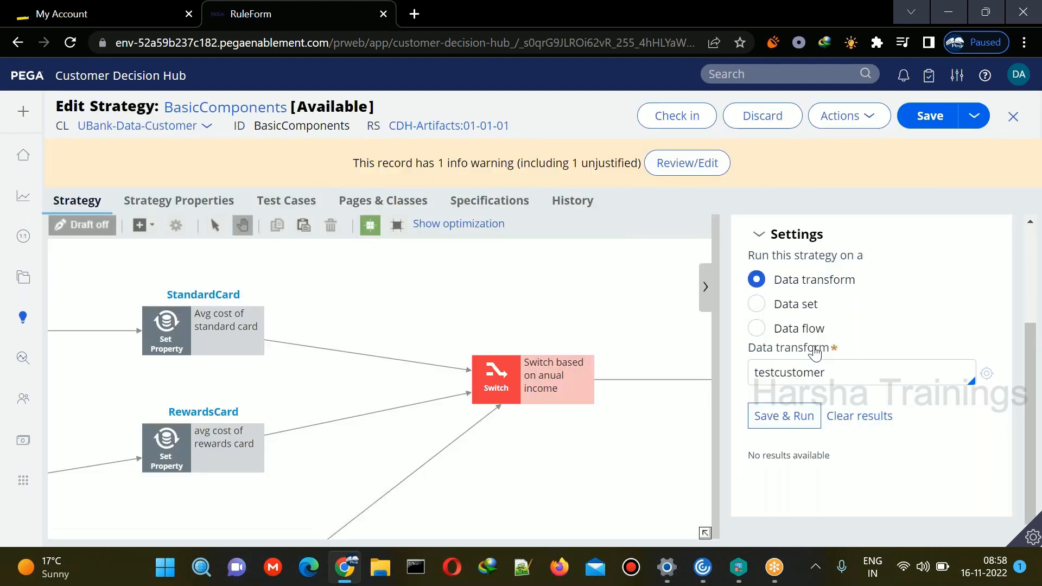
# Save and run the strategy on the testcustomer data transform, and check the outputs of the Switch and Results components.
pyautogui.click(807, 422)
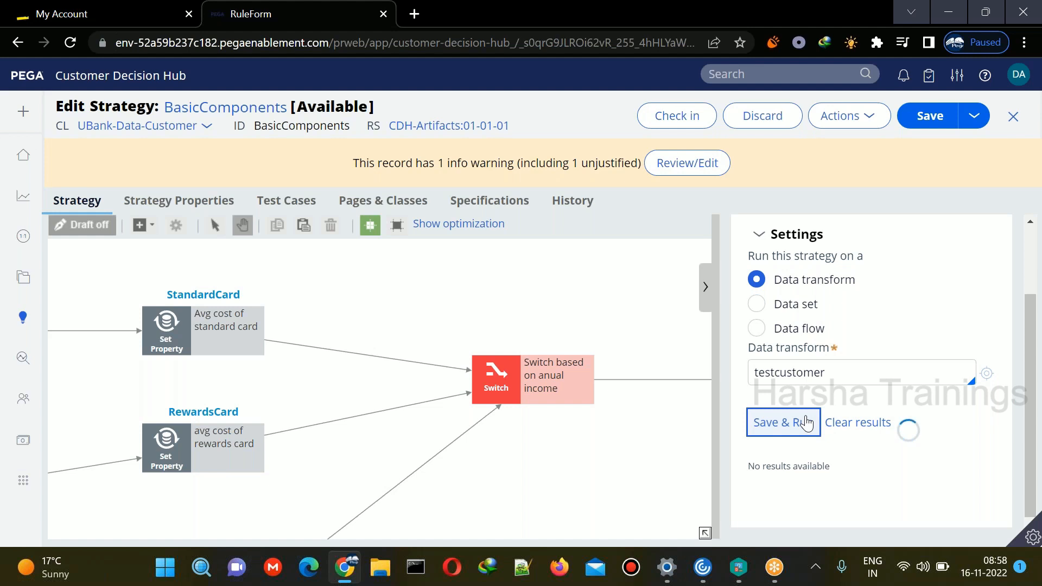
pyautogui.moveTo(651, 339); pyautogui.dragTo(380, 345)
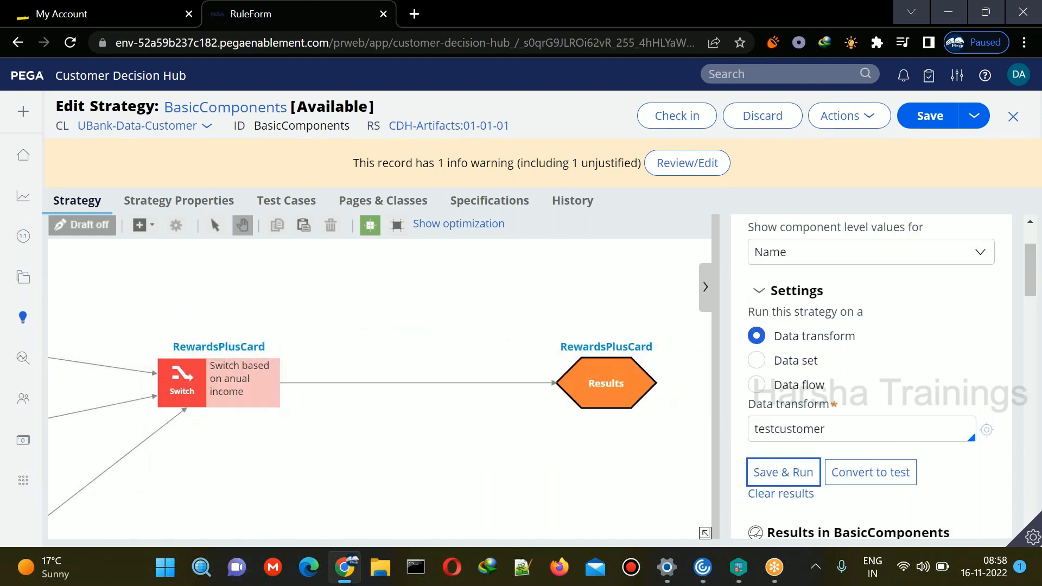
pyautogui.moveTo(557, 314); pyautogui.dragTo(710, 328)
pyautogui.moveTo(636, 321); pyautogui.dragTo(706, 345)
# Examine the Switch's annual income condition for the rewards plus card, leave it unedited, and compare with the Results component.
pyautogui.click(467, 410)
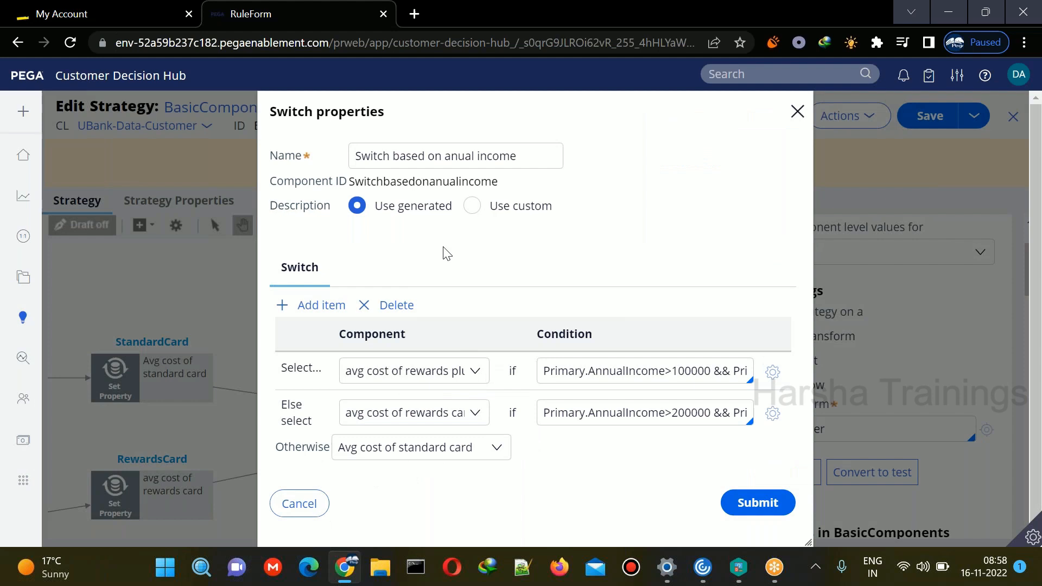
pyautogui.click(459, 374)
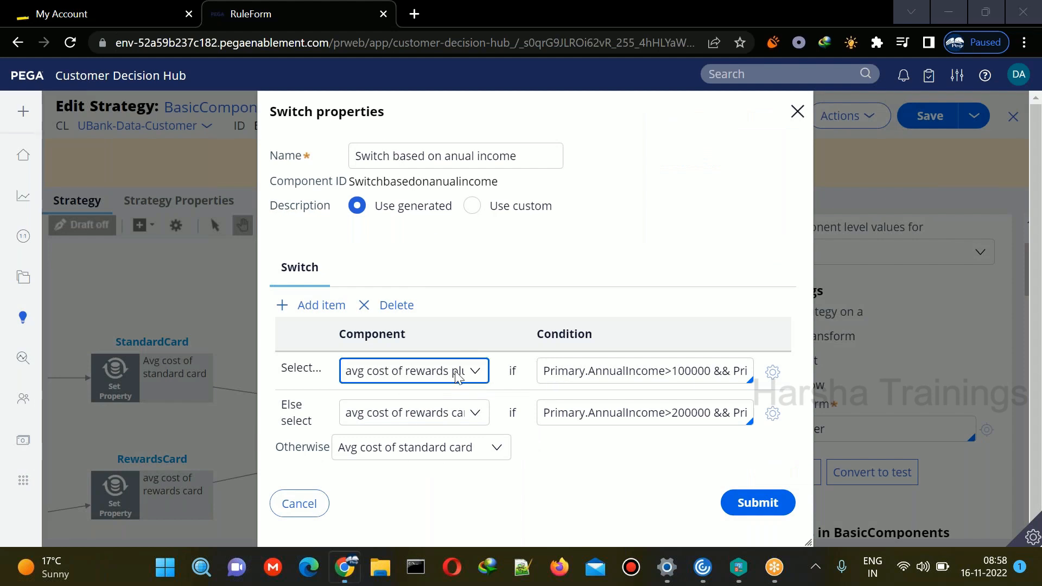
pyautogui.click(459, 376)
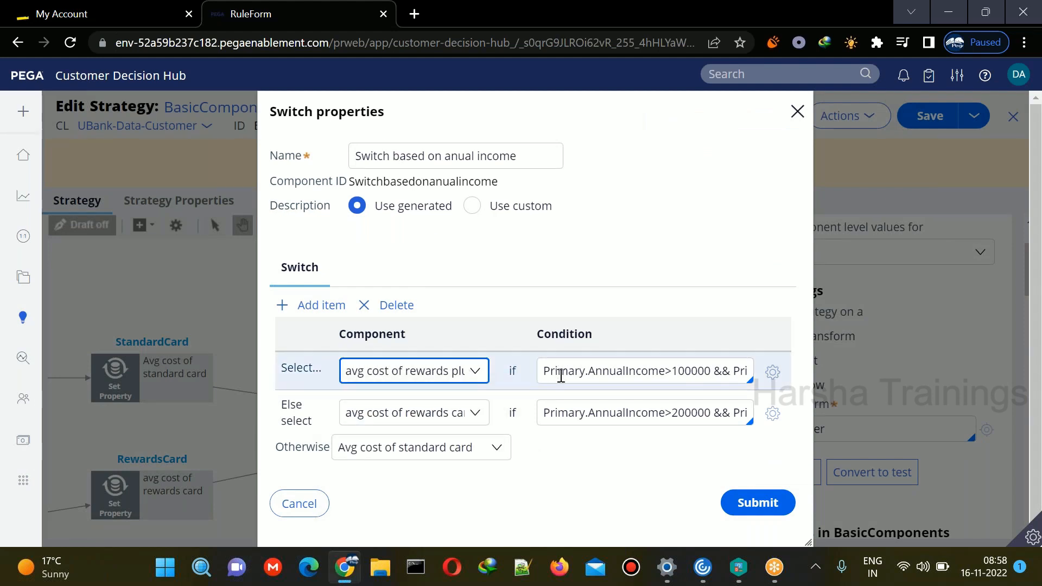
pyautogui.click(580, 370)
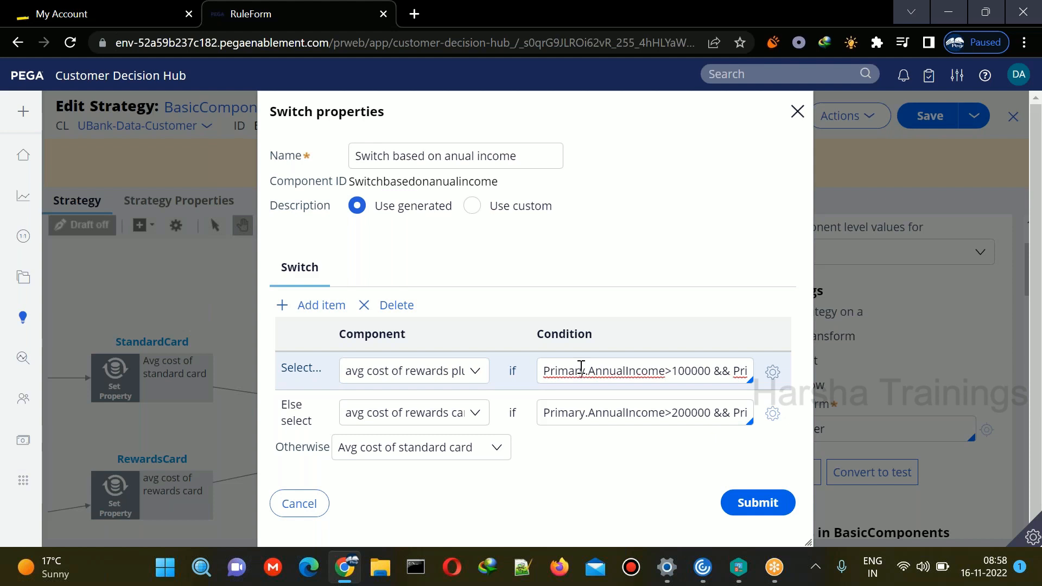
pyautogui.press('Right')
pyautogui.press('Right')
pyautogui.press('Right')
pyautogui.press('Right')
pyautogui.press('Right')
pyautogui.press('Right')
pyautogui.press('Right')
pyautogui.press('Right')
pyautogui.press('Right')
pyautogui.press('Right')
pyautogui.press('Right')
pyautogui.press('Right')
pyautogui.press('Right')
pyautogui.press('Right')
pyautogui.press('Right')
pyautogui.press('Right')
pyautogui.press('Right')
pyautogui.press('Right')
pyautogui.press('Right')
pyautogui.press('Right')
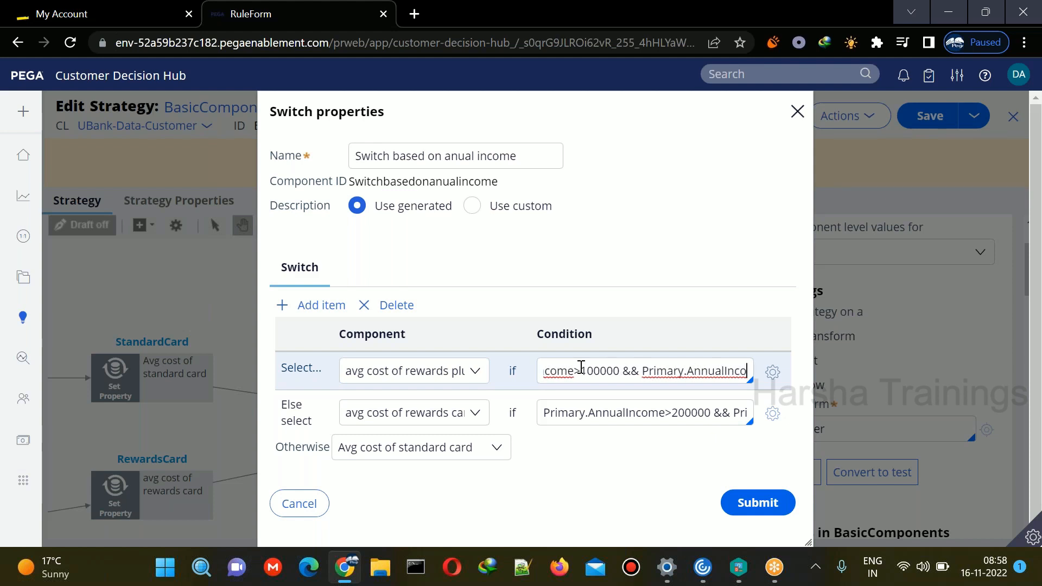
pyautogui.click(318, 504)
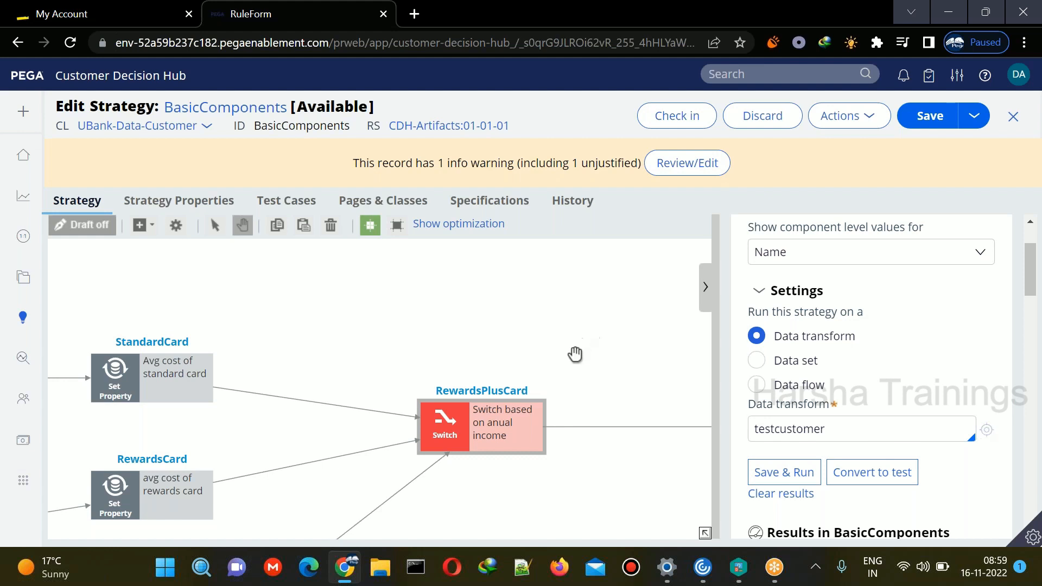
pyautogui.moveTo(535, 360); pyautogui.dragTo(389, 347)
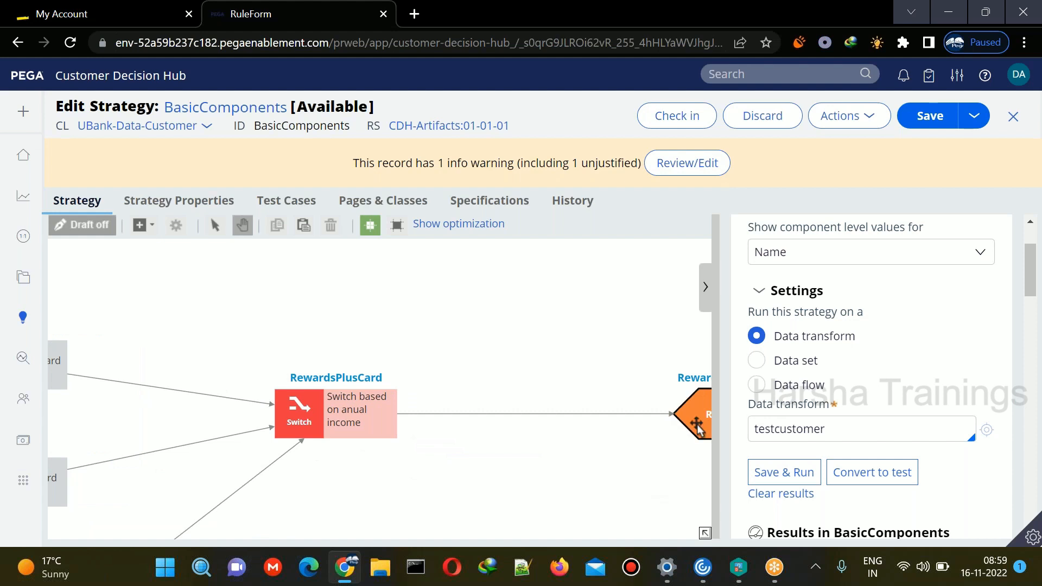
# Convert the test run to a test case and delete its expected run time assertion.
pyautogui.click(873, 476)
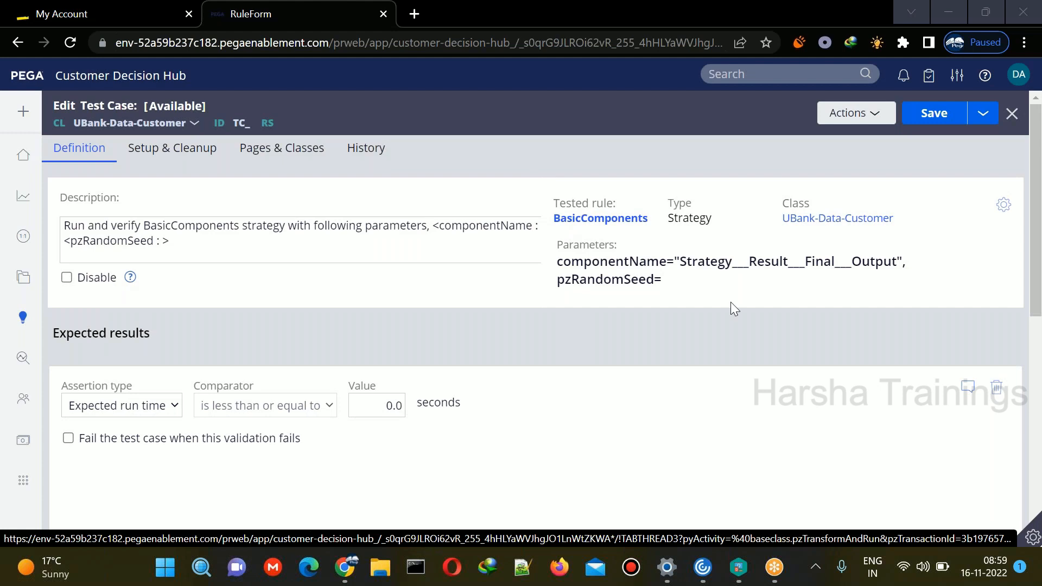
pyautogui.click(998, 390)
pyautogui.click(753, 356)
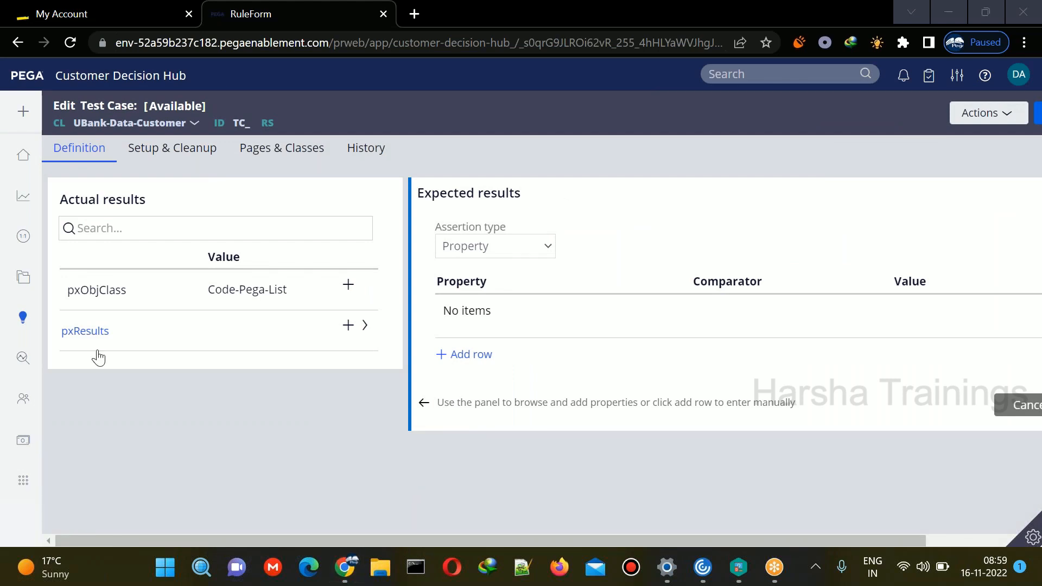
# Browse the pxResults(1) values and add a property assertion that .pxObjClass is equal to "Code-Pega-List".
pyautogui.click(97, 332)
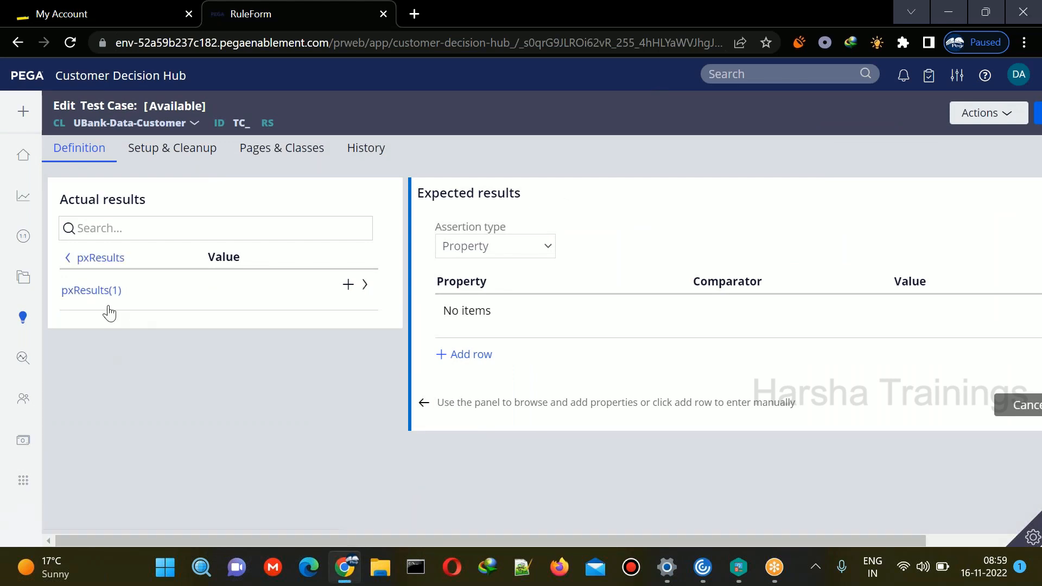
pyautogui.click(95, 292)
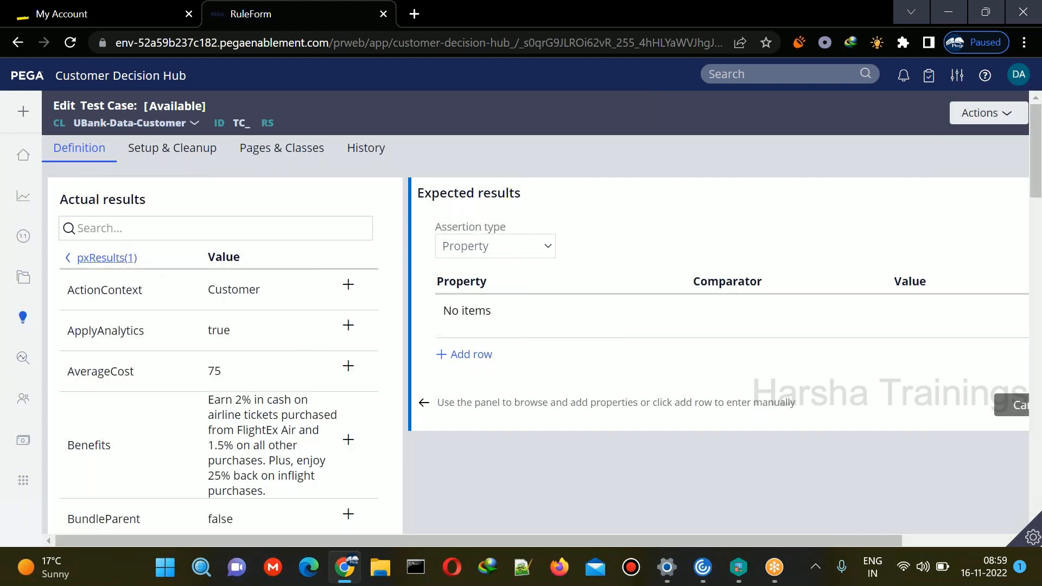
pyautogui.click(68, 262)
pyautogui.click(68, 261)
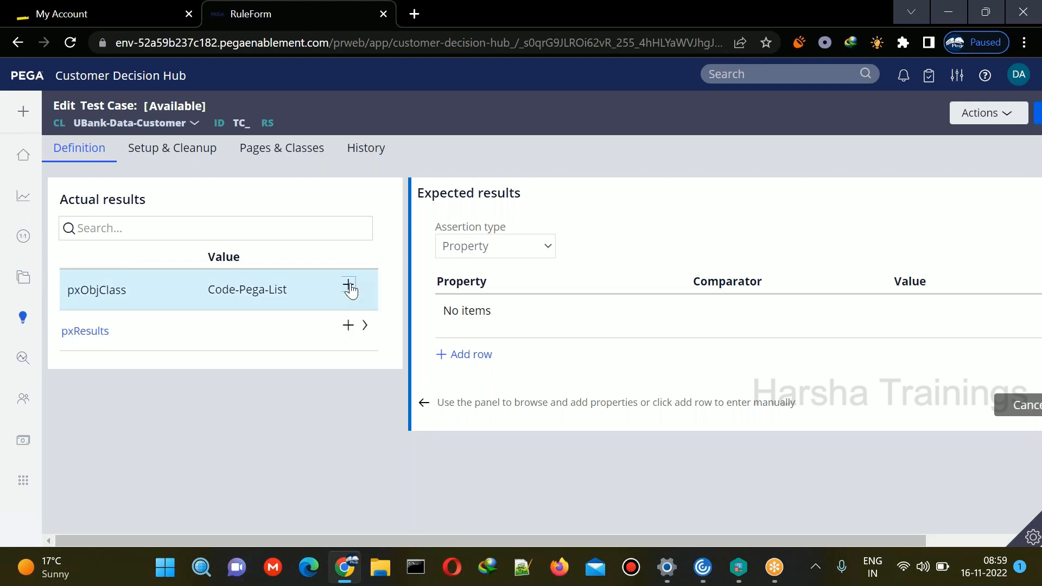
pyautogui.click(349, 285)
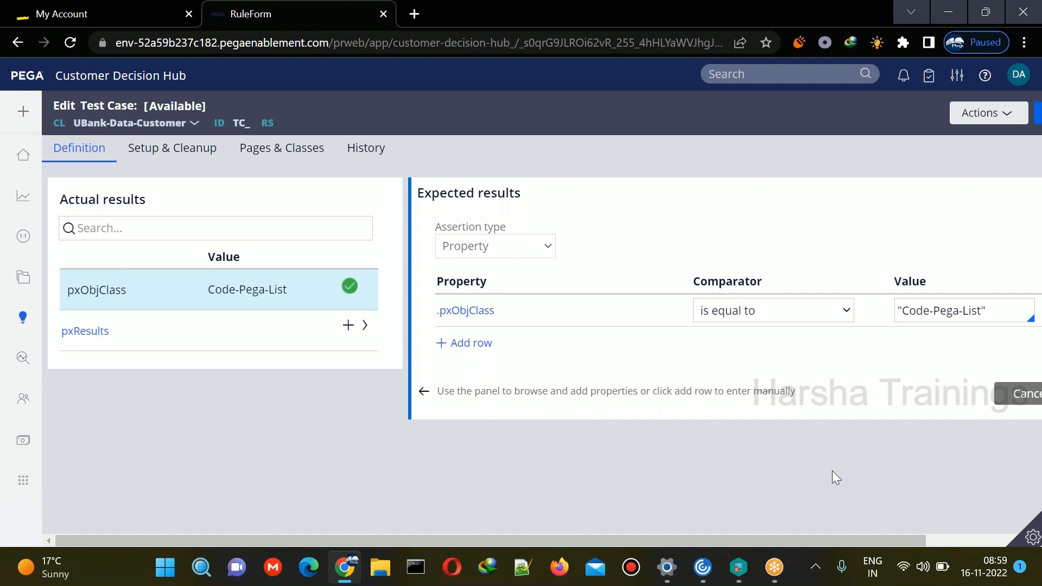
pyautogui.moveTo(790, 535); pyautogui.dragTo(994, 521)
pyautogui.click(993, 393)
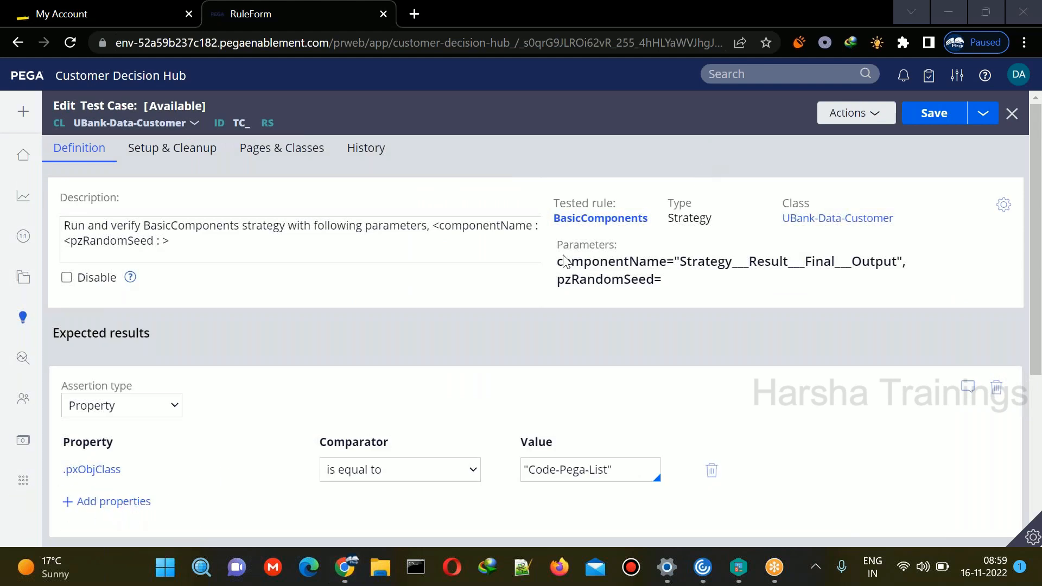
# Save the test case with the label TC_strategytesting and submit its record details.
pyautogui.click(921, 114)
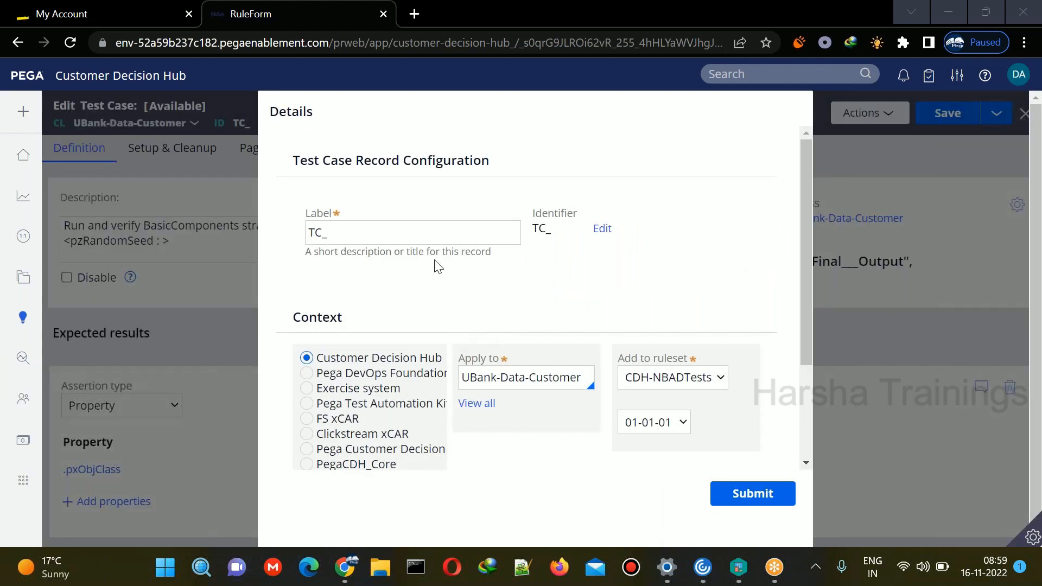
pyautogui.click(441, 225)
pyautogui.write('strategytesting')
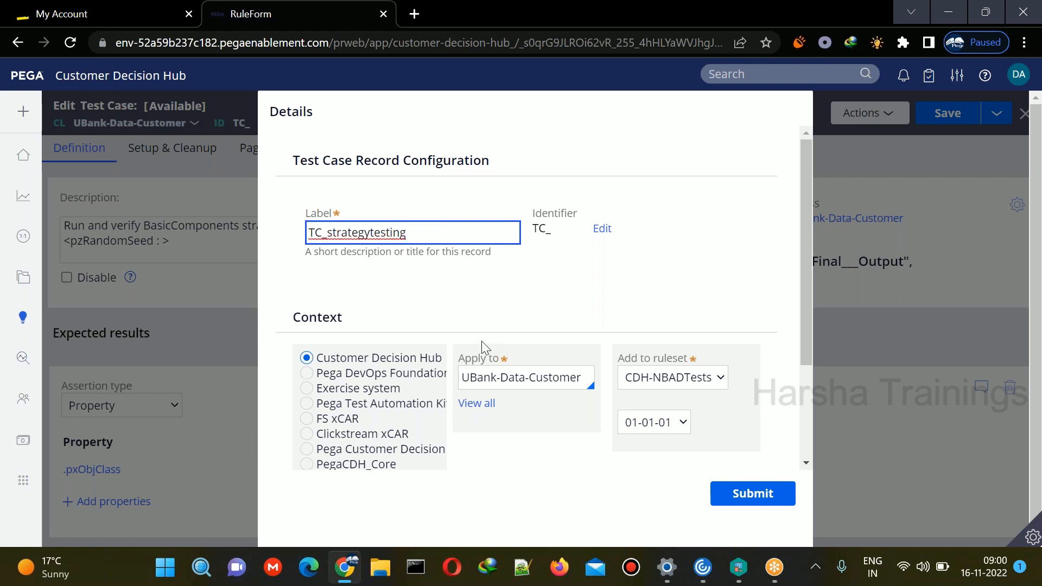
pyautogui.click(529, 312)
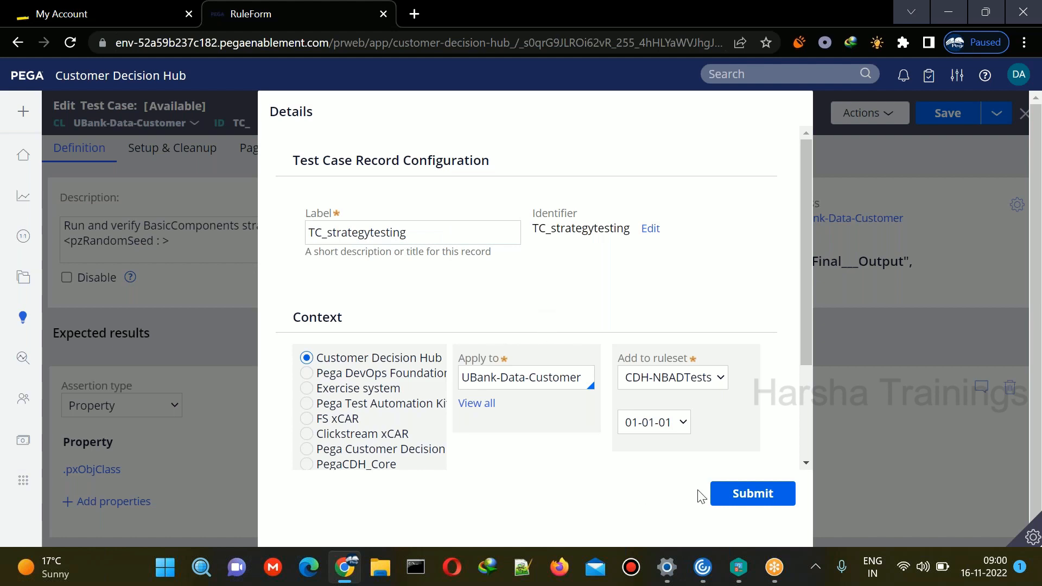
pyautogui.click(727, 498)
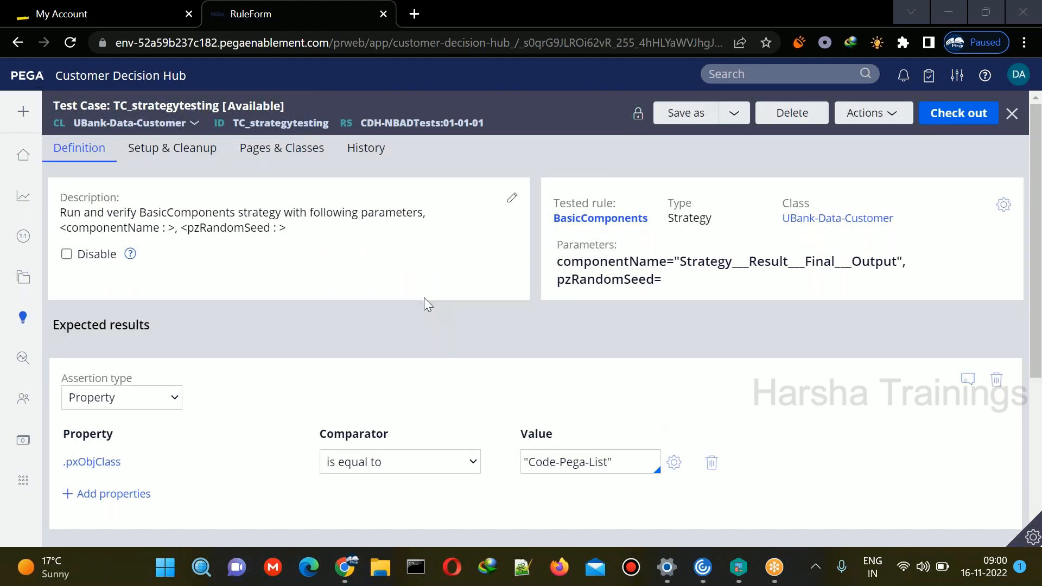
# Close the test case record and review the ruleset and annual income setting of the strategy's testcustomer data transform.
pyautogui.click(1010, 113)
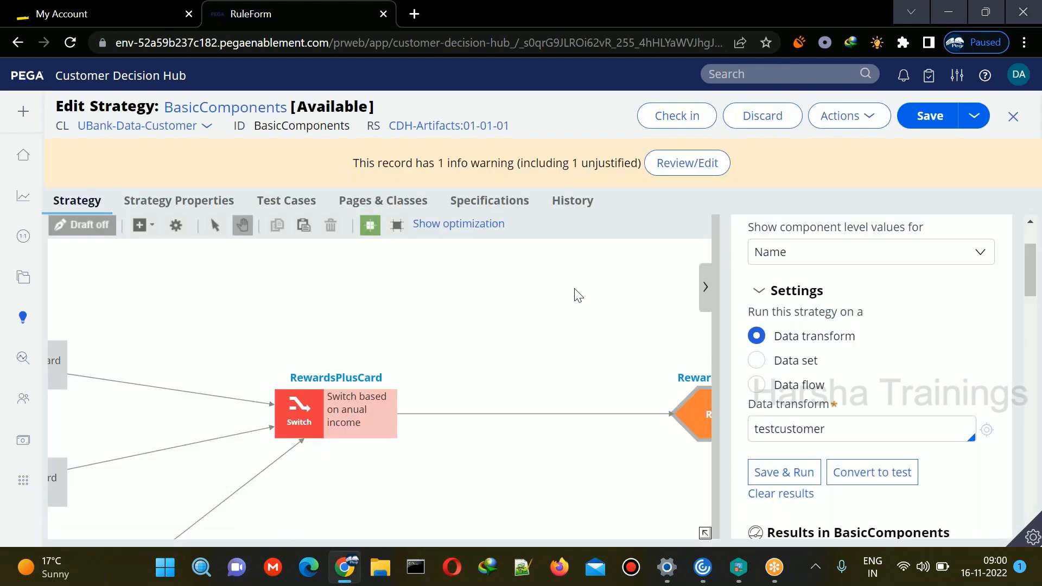
pyautogui.click(987, 432)
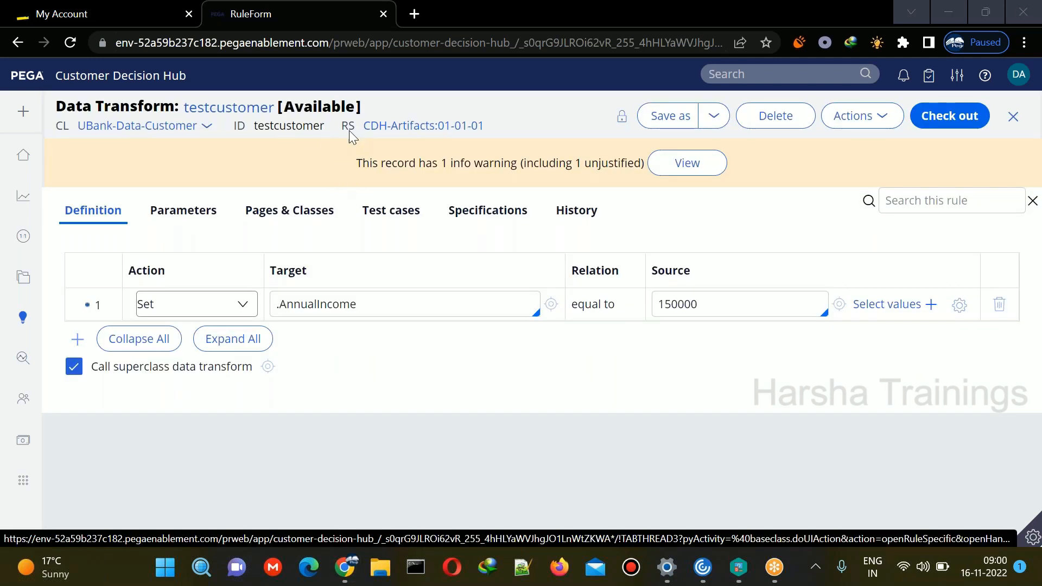
pyautogui.moveTo(362, 129); pyautogui.dragTo(504, 128)
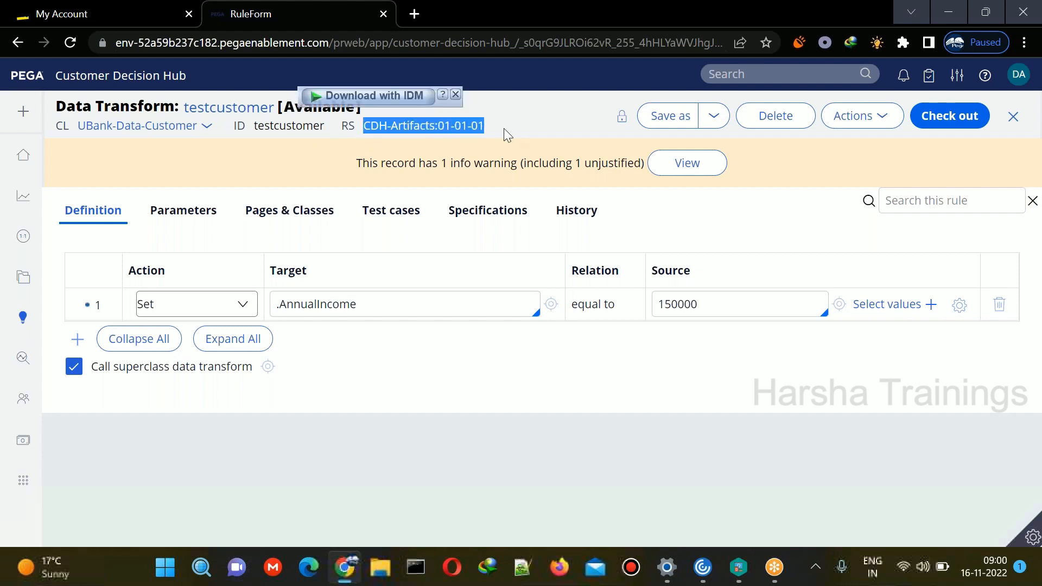
pyautogui.click(537, 109)
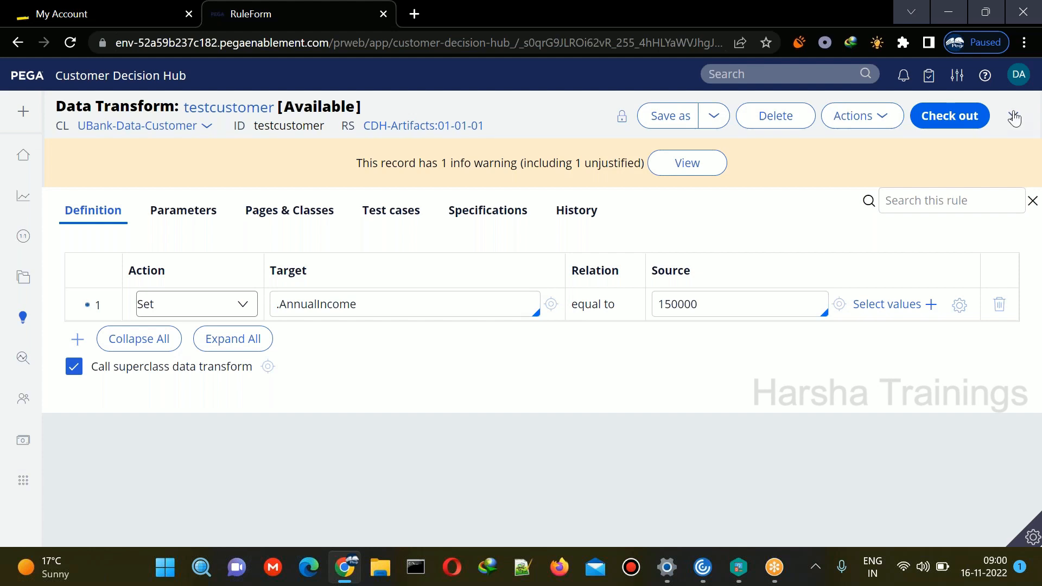
pyautogui.click(1013, 116)
# Review the BasicComponents run results for the Results component and save the strategy.
pyautogui.click(649, 414)
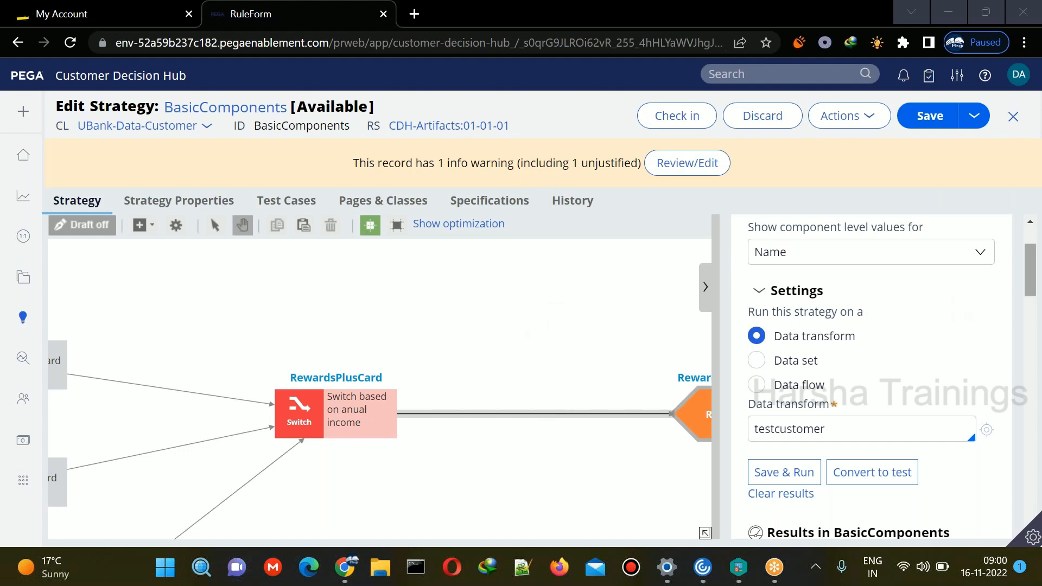
pyautogui.moveTo(1029, 279); pyautogui.dragTo(1030, 320)
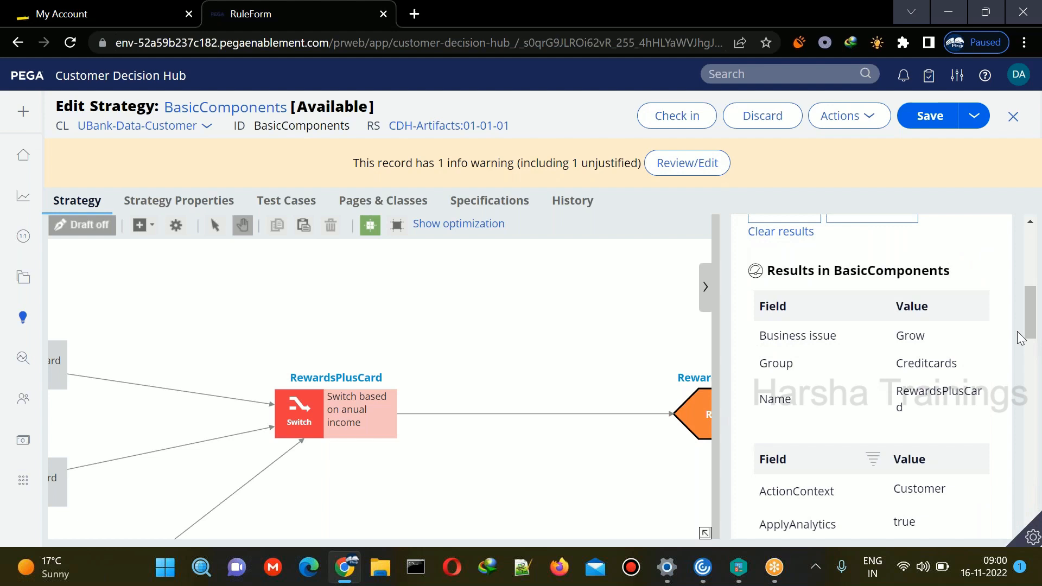
pyautogui.moveTo(1028, 310); pyautogui.dragTo(1028, 277)
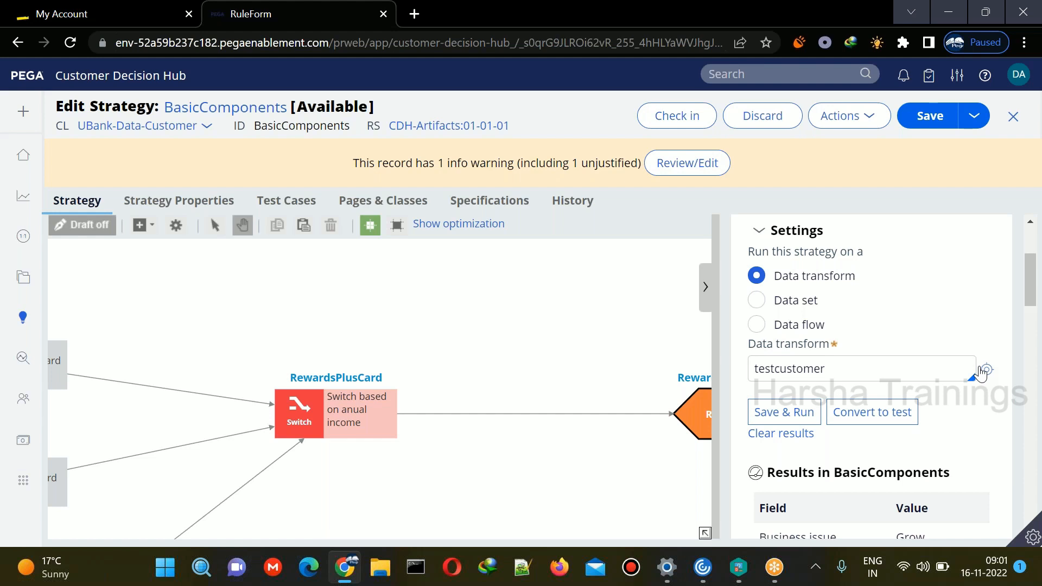
pyautogui.click(706, 291)
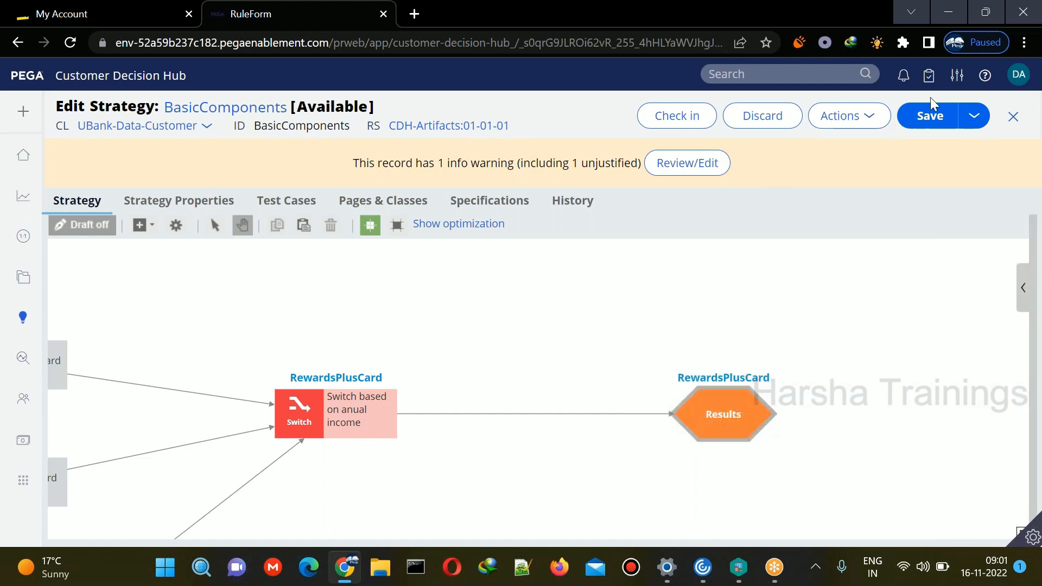
pyautogui.click(931, 116)
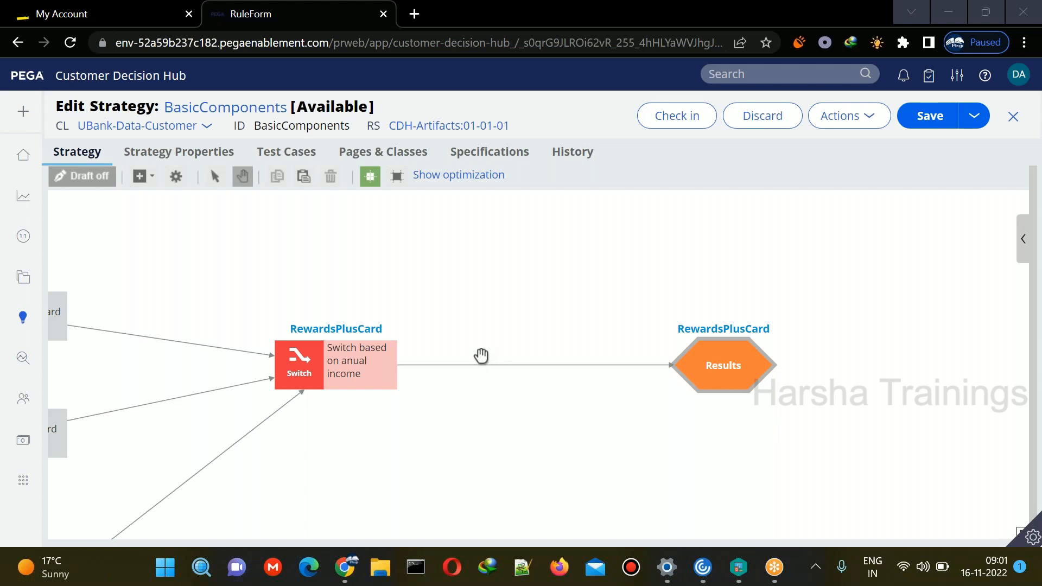
# Examine the single case test run settings beside the strategy's Switch and card components.
pyautogui.moveTo(161, 279); pyautogui.dragTo(340, 280)
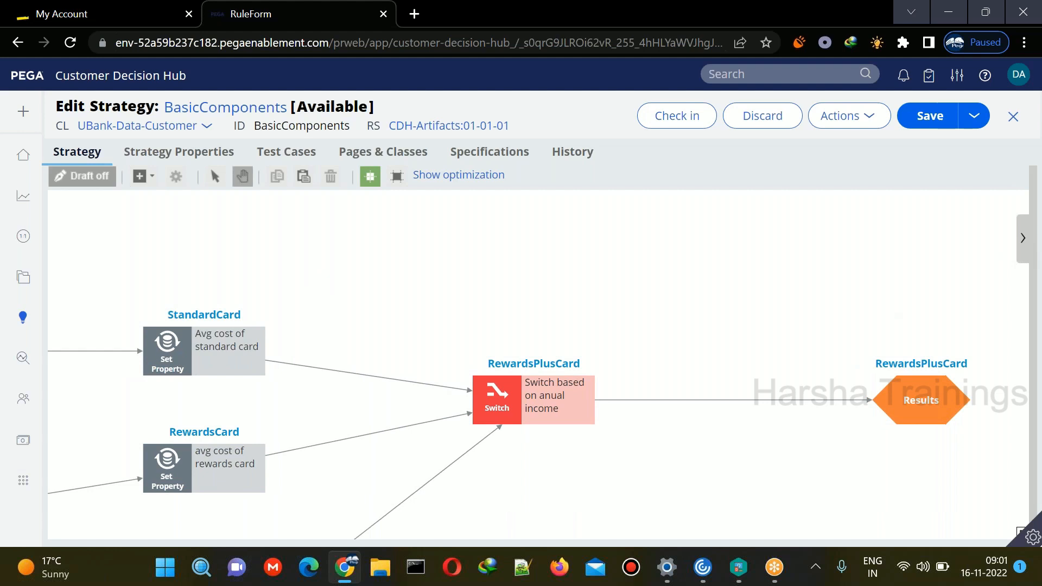
pyautogui.click(1021, 238)
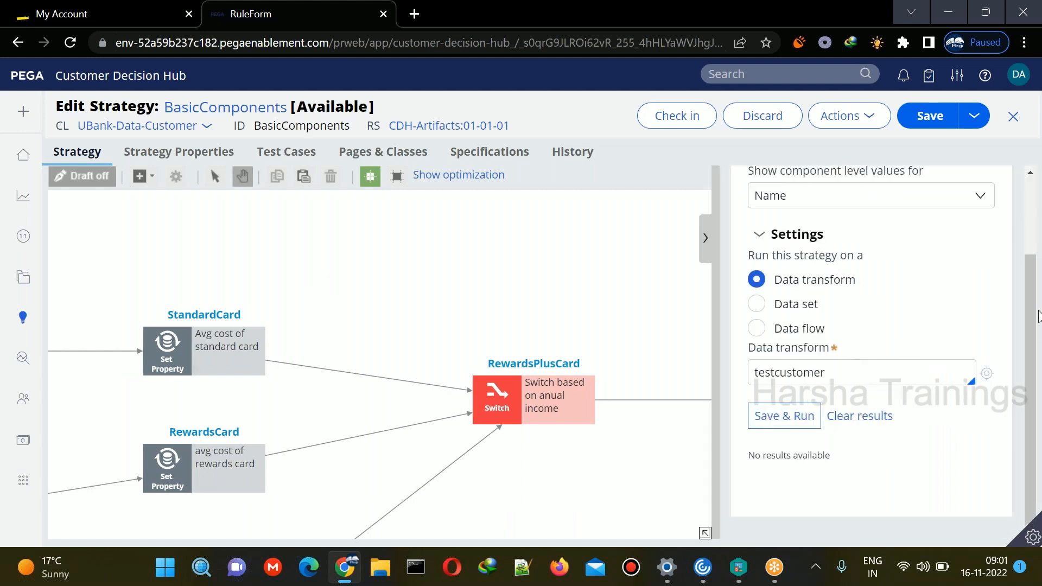
pyautogui.moveTo(1029, 299); pyautogui.dragTo(999, 270)
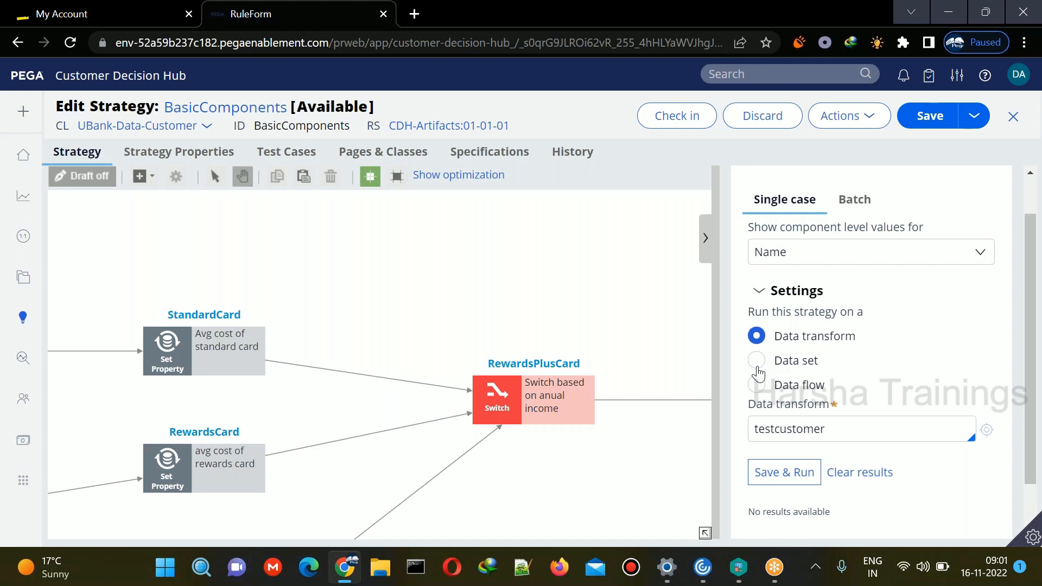
pyautogui.moveTo(1027, 423); pyautogui.dragTo(930, 458)
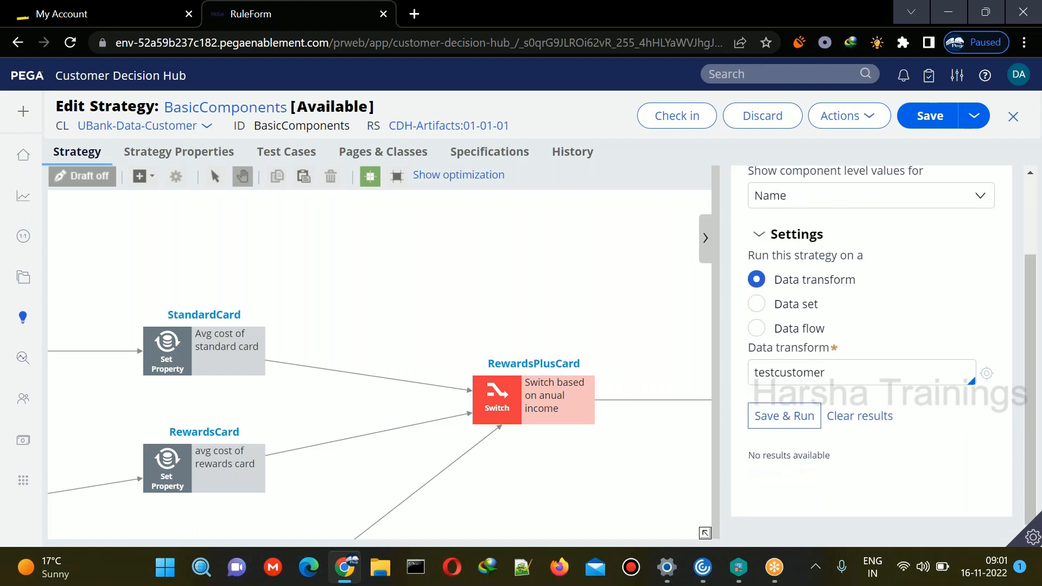
# Refresh the strategy's test case list and run the TC_strategytesting test case.
pyautogui.click(290, 158)
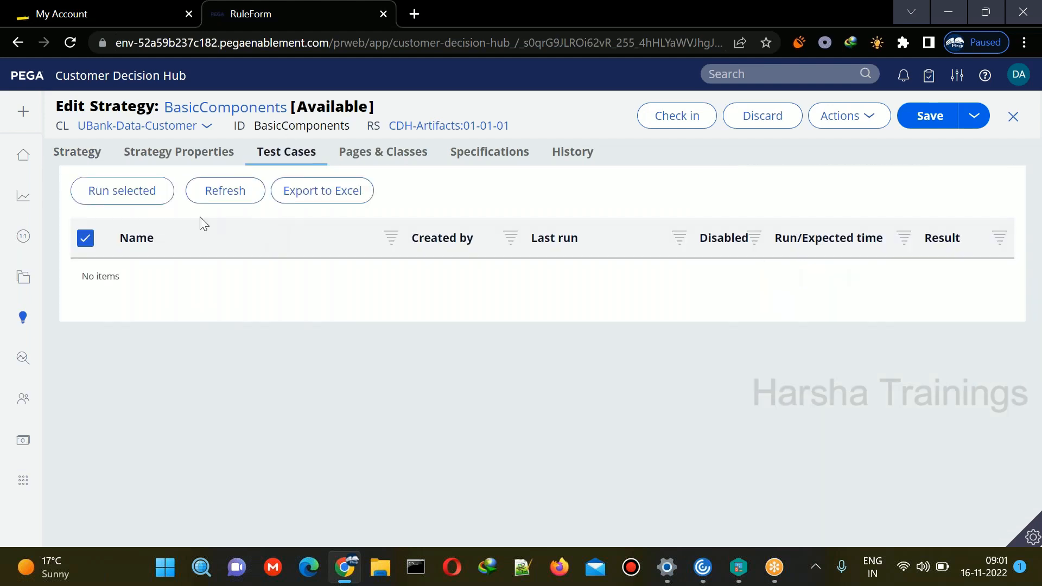
pyautogui.click(220, 191)
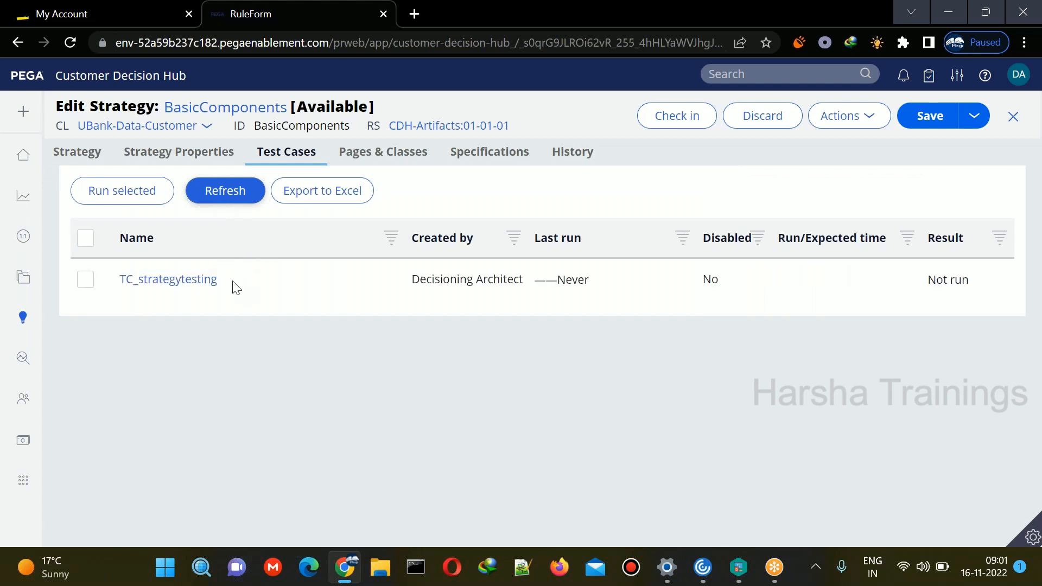
pyautogui.click(85, 278)
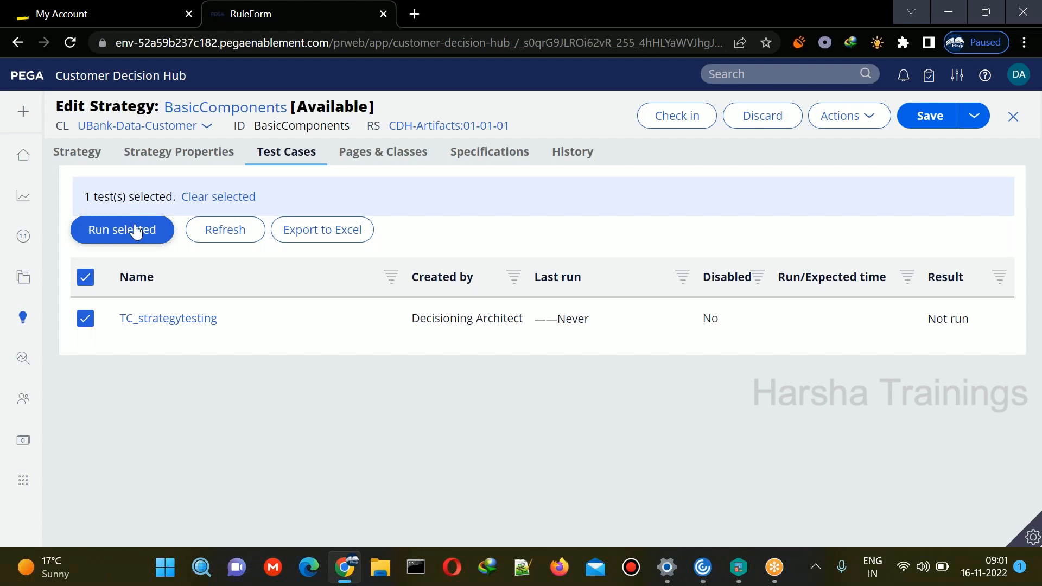
pyautogui.click(137, 231)
# Return to the strategy diagram and review the test run's data transform and component level value settings without changing them.
pyautogui.click(75, 158)
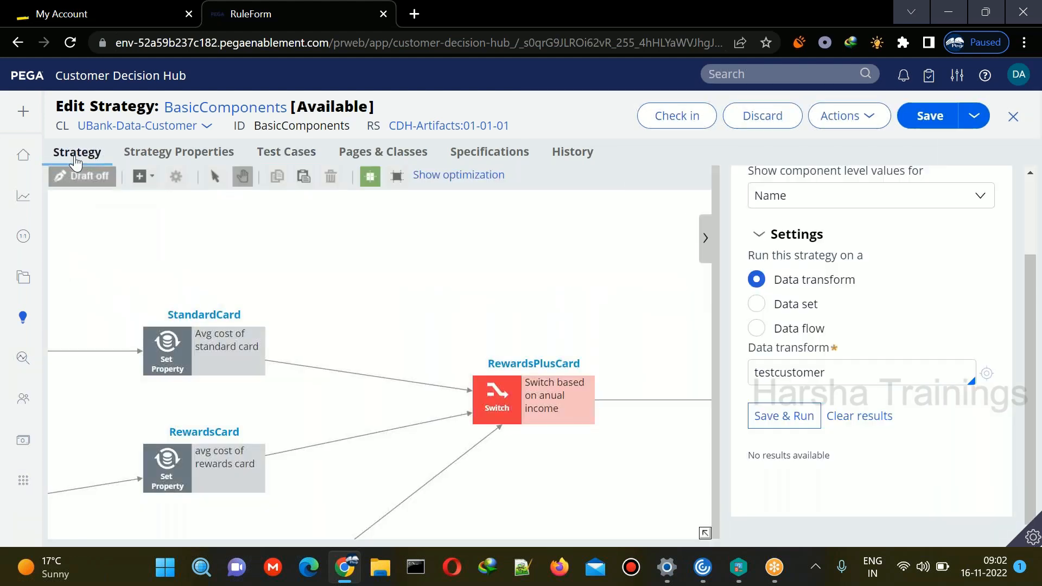
pyautogui.click(706, 241)
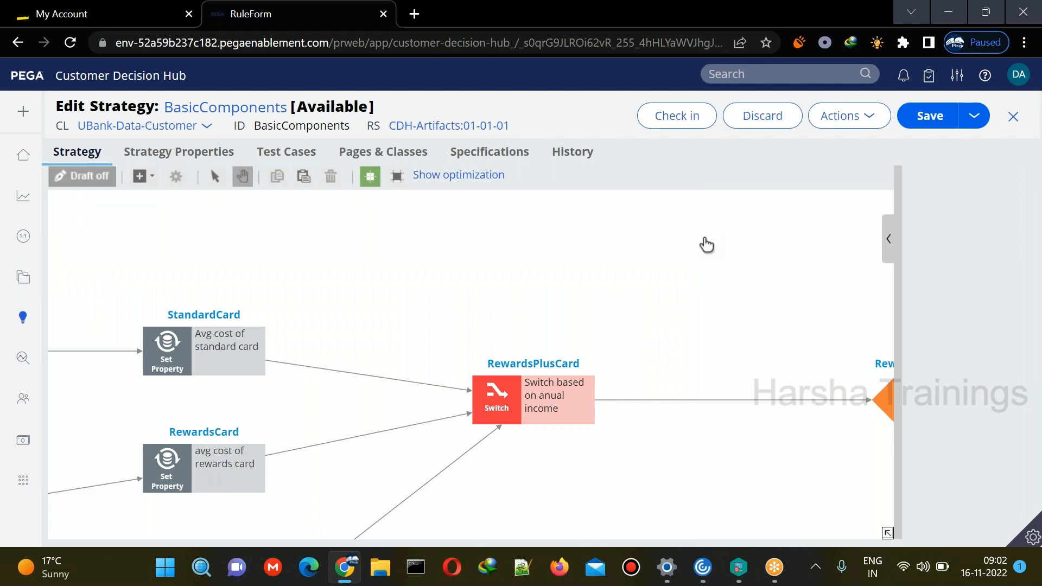
pyautogui.click(1024, 244)
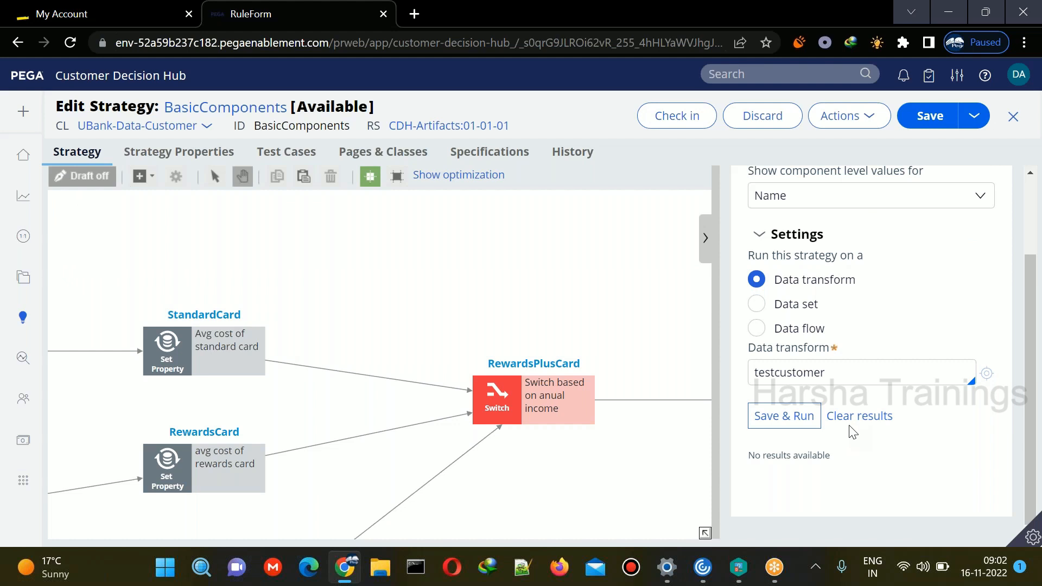
pyautogui.doubleClick(906, 372)
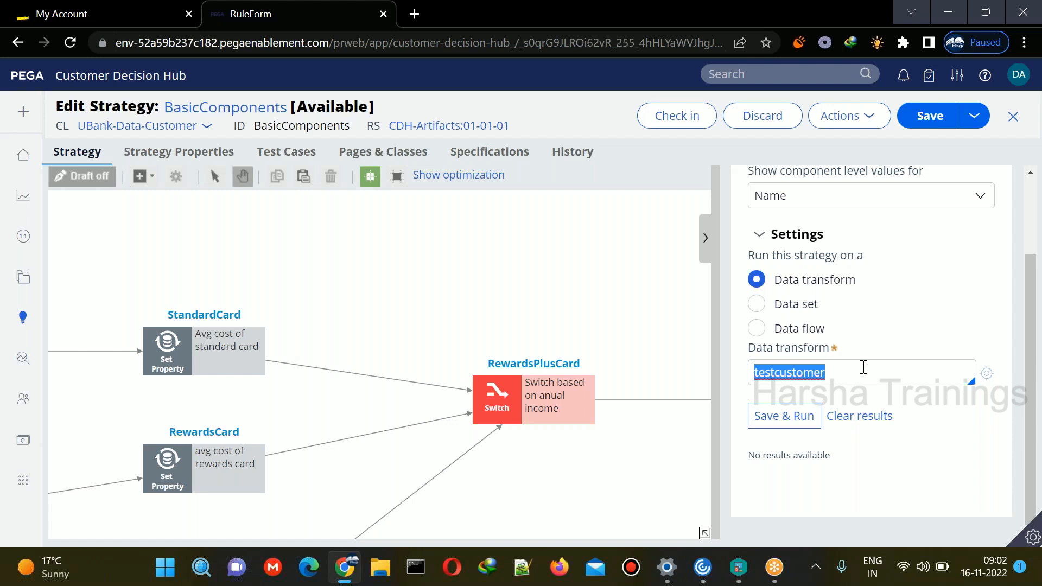
pyautogui.click(708, 242)
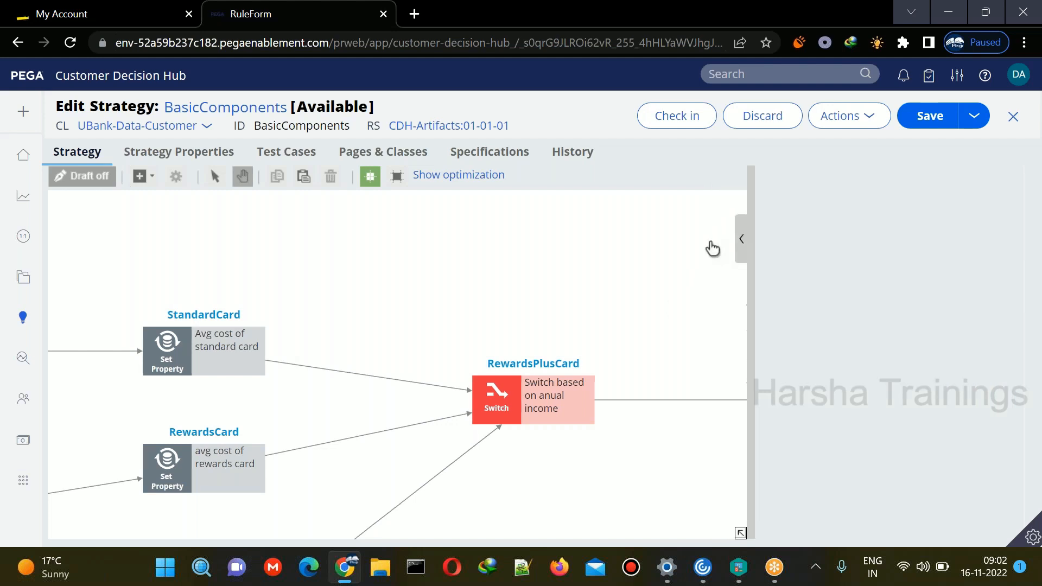
pyautogui.moveTo(622, 358); pyautogui.dragTo(675, 340)
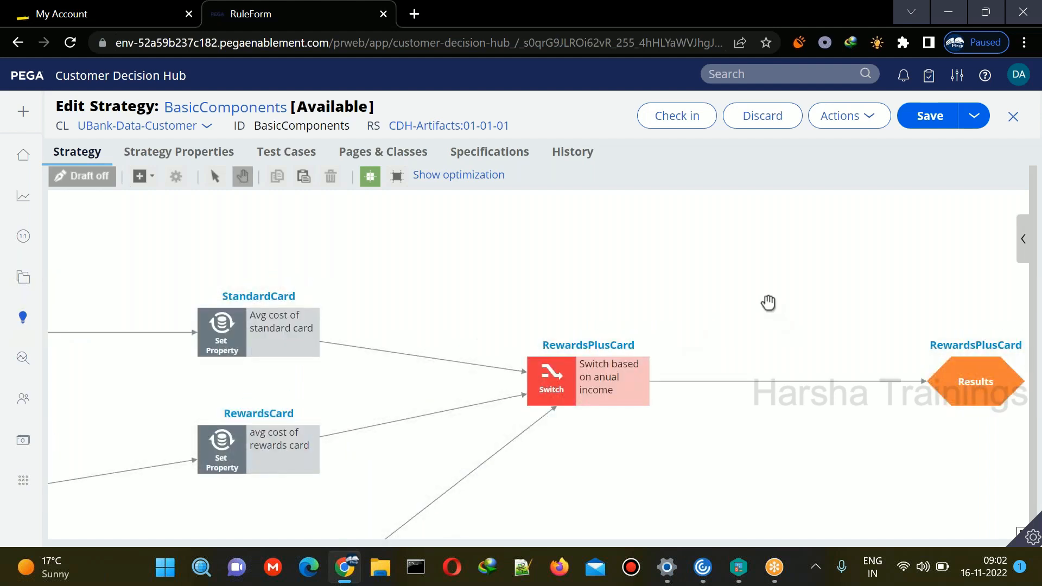
pyautogui.moveTo(854, 275); pyautogui.dragTo(624, 318)
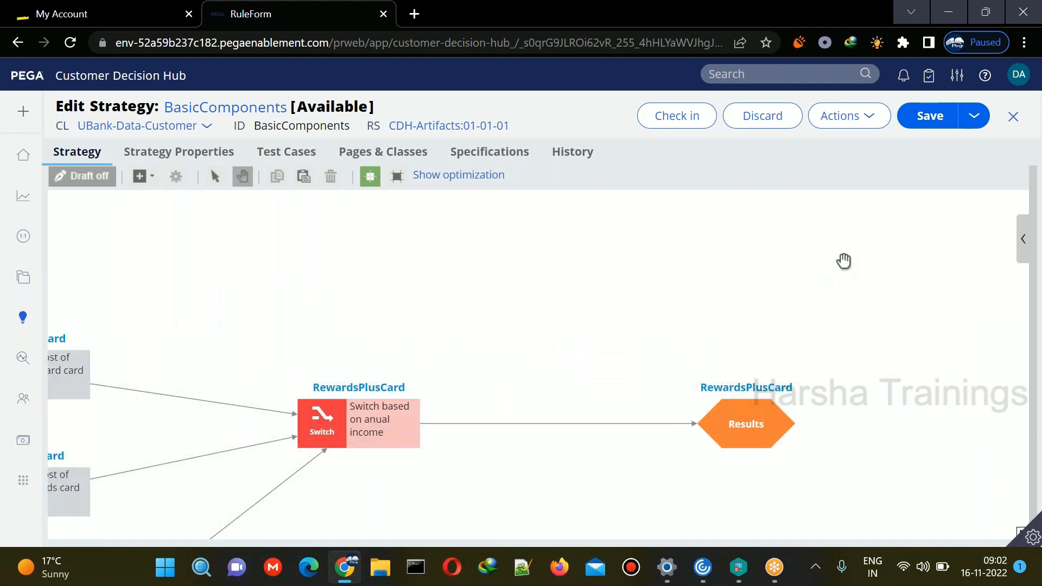
pyautogui.click(1024, 239)
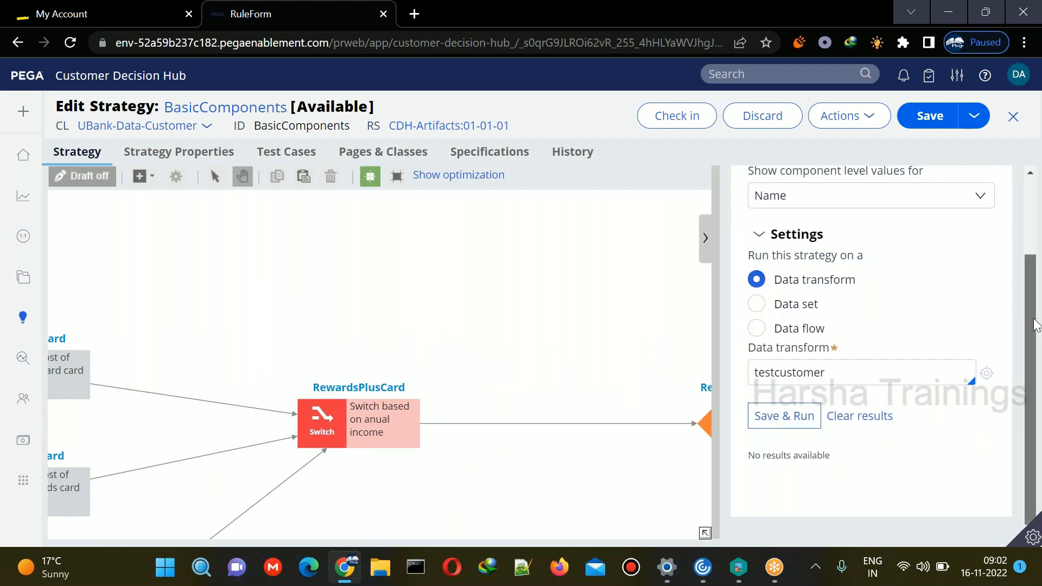
pyautogui.scroll(2, 1026, 303)
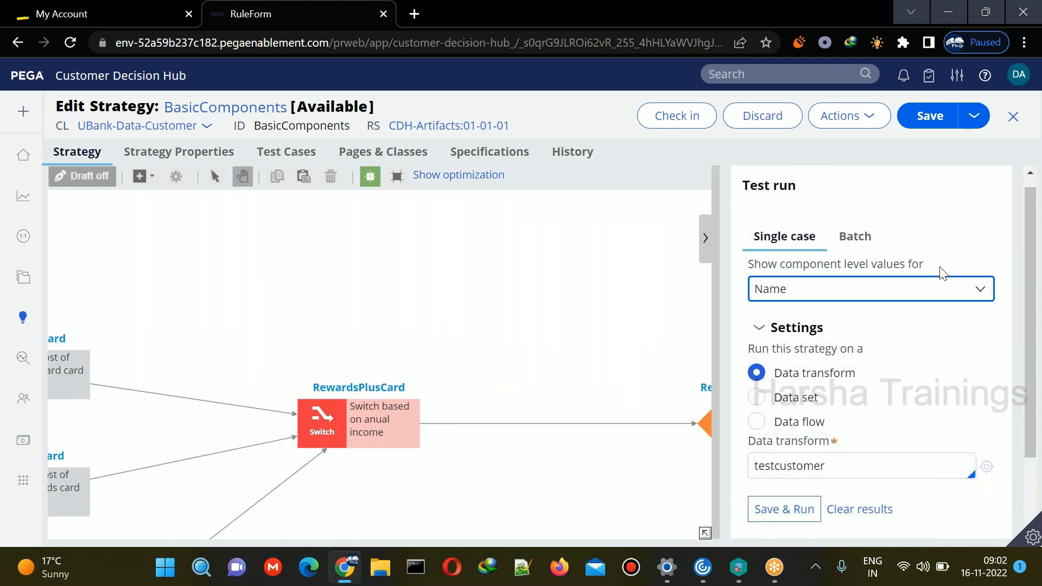
pyautogui.click(920, 289)
pyautogui.click(918, 283)
pyautogui.click(706, 238)
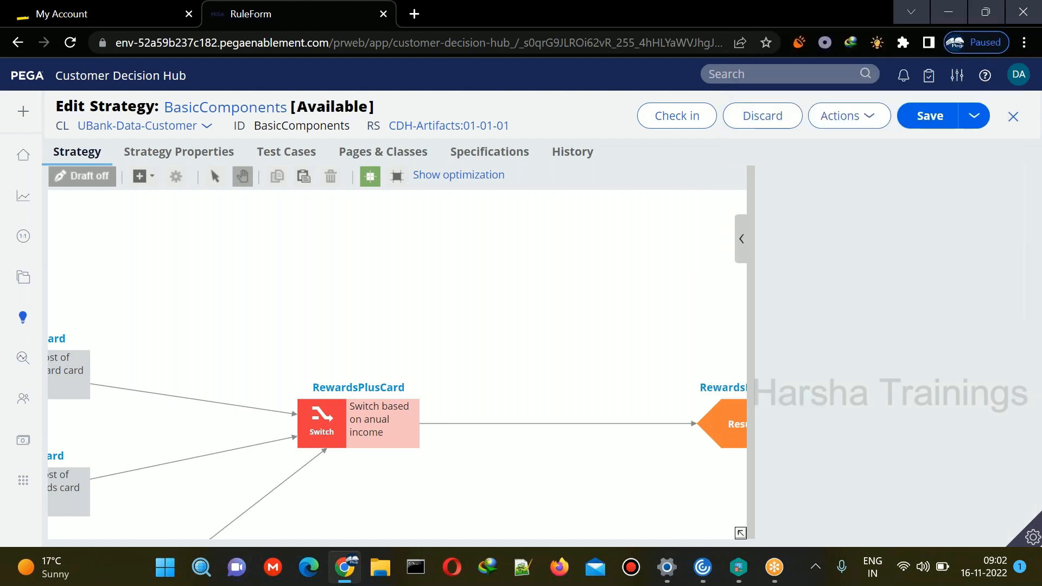
# Inspect the components and annual income conditions in the Switch properties, including the otherwise option, and cancel without changes.
pyautogui.moveTo(375, 291); pyautogui.dragTo(616, 331)
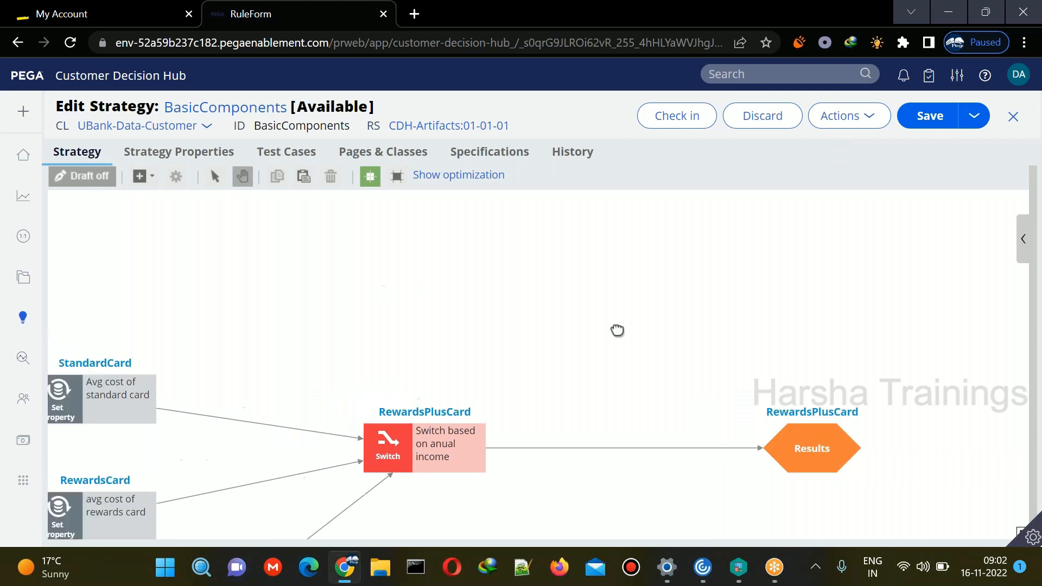
pyautogui.moveTo(363, 275); pyautogui.dragTo(495, 164)
pyautogui.moveTo(337, 300); pyautogui.dragTo(165, 233)
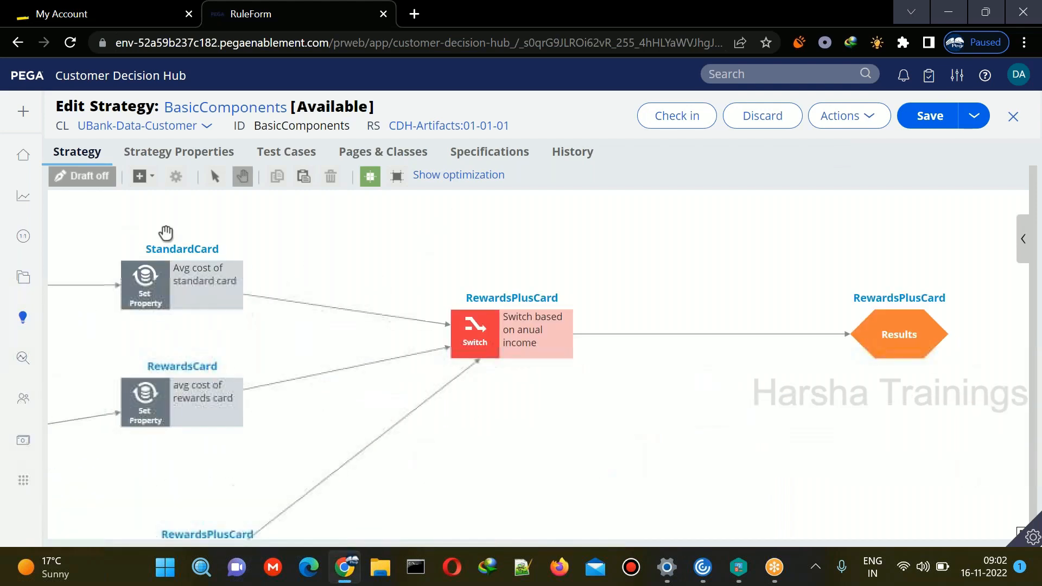
pyautogui.click(512, 334)
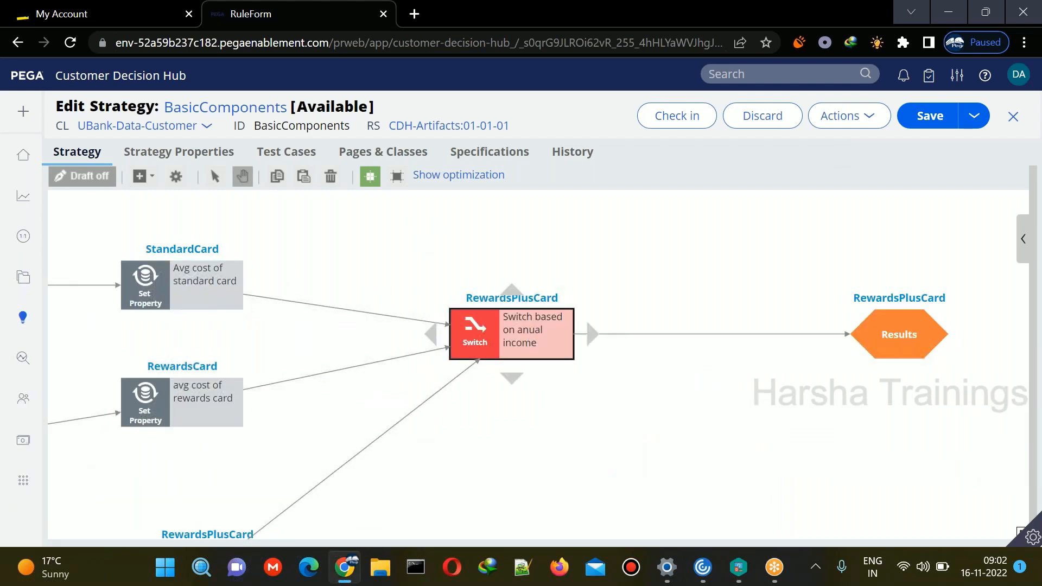
pyautogui.doubleClick(478, 337)
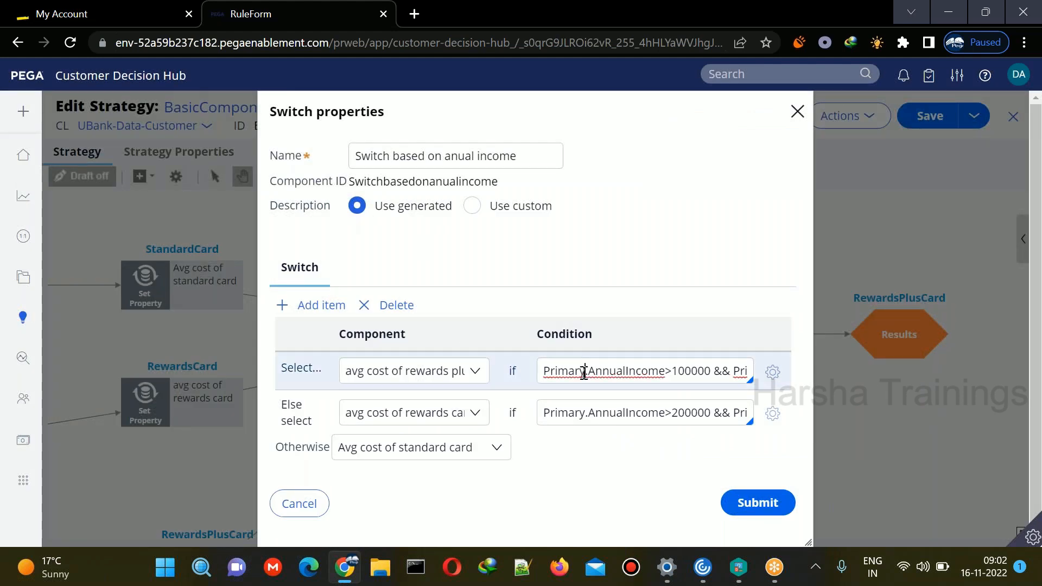
pyautogui.click(417, 373)
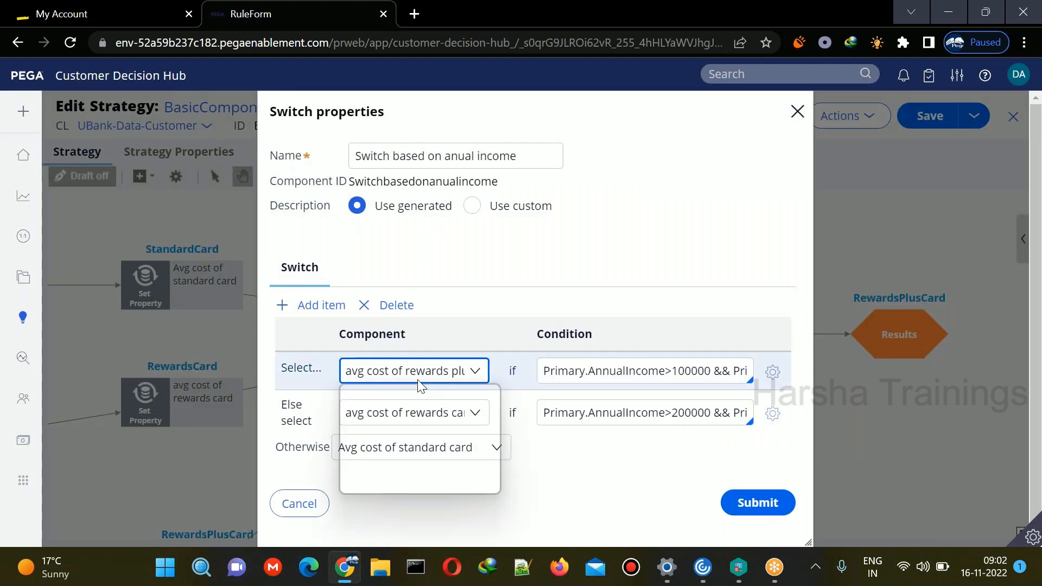
pyautogui.click(594, 413)
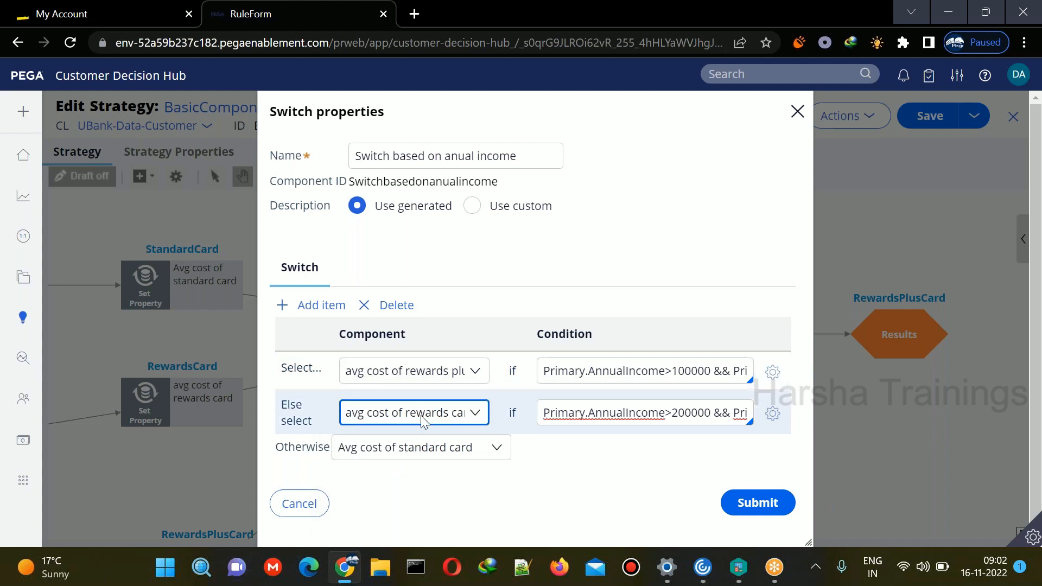
pyautogui.click(421, 447)
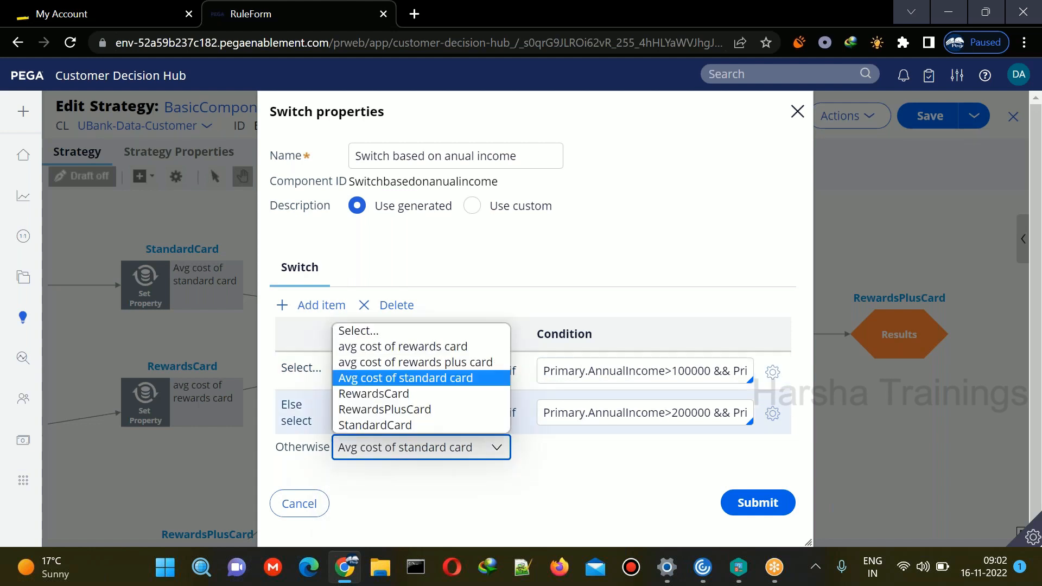
pyautogui.click(309, 516)
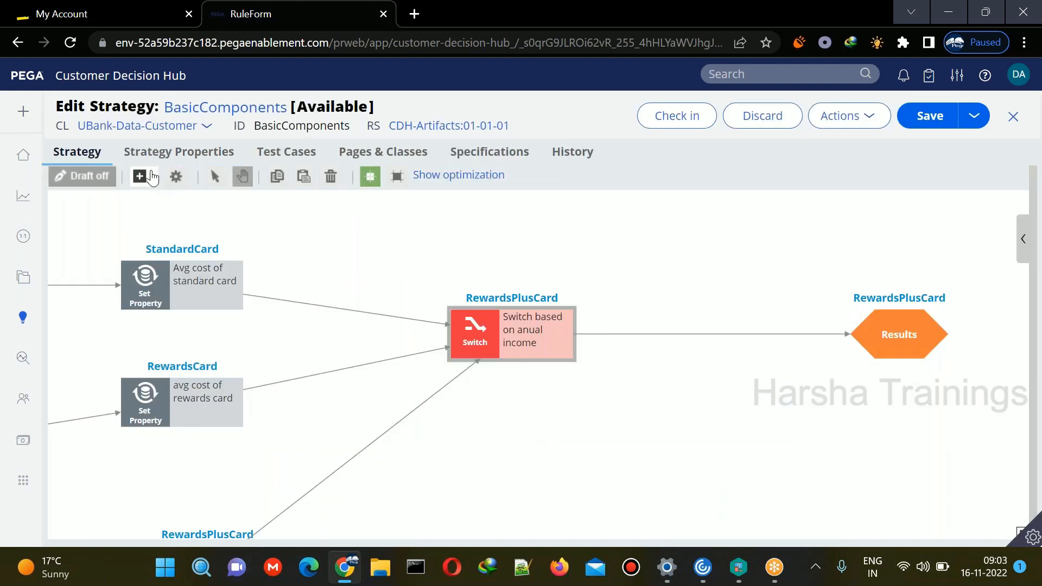
# Review the enrichment, decision analytics and business rules components available to the strategy, and examine the card branches feeding the Switch.
pyautogui.click(152, 173)
pyautogui.moveTo(179, 329)
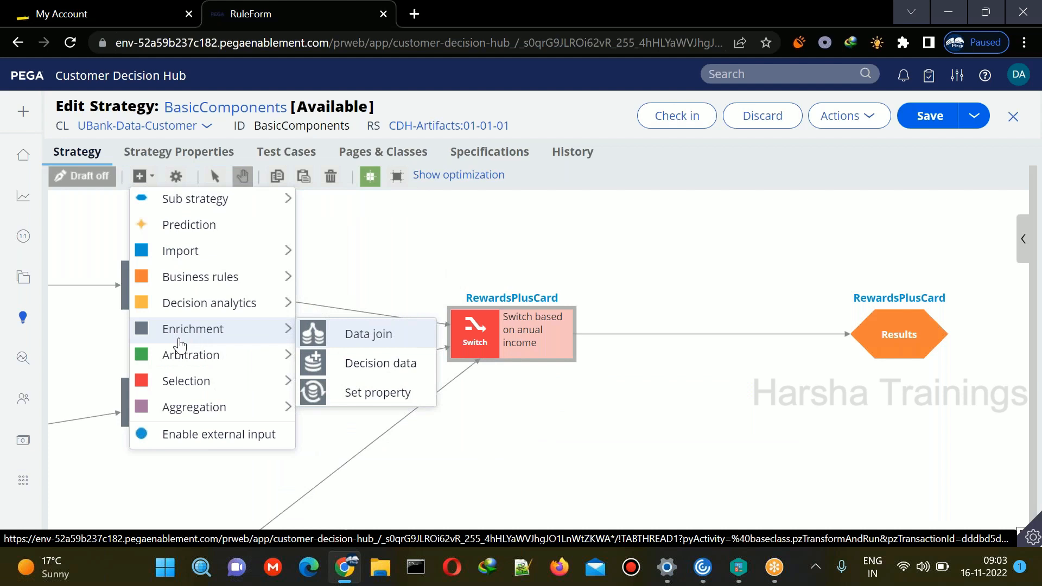
pyautogui.moveTo(178, 359)
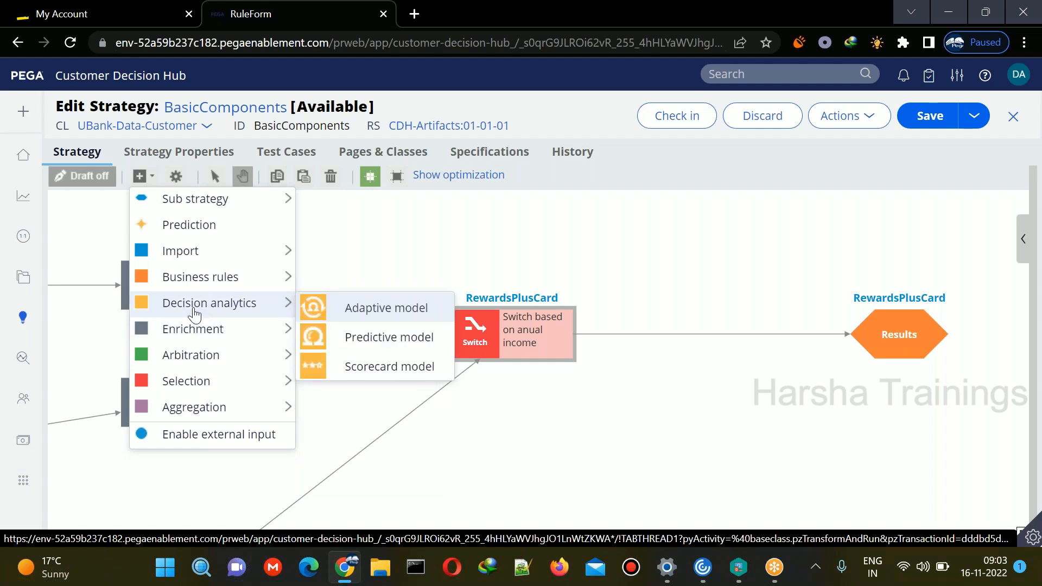
pyautogui.moveTo(190, 304)
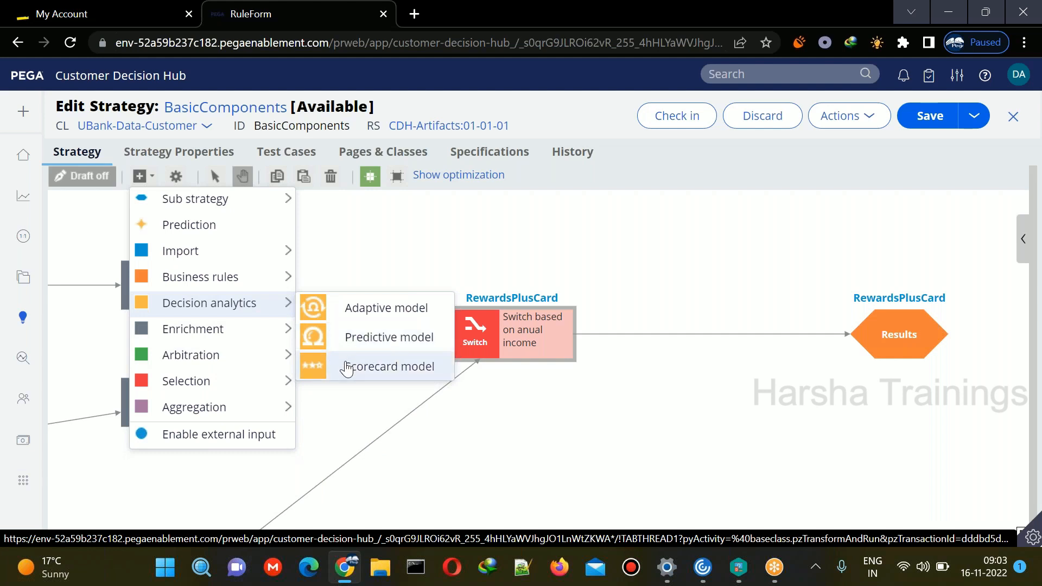
pyautogui.moveTo(268, 322)
pyautogui.moveTo(249, 284)
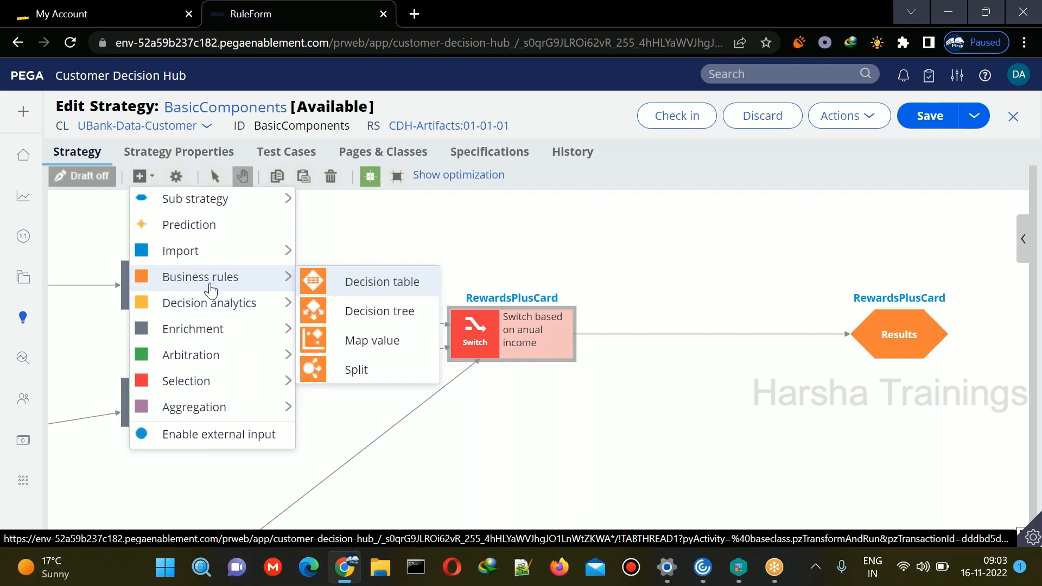
pyautogui.moveTo(359, 234); pyautogui.dragTo(502, 277)
pyautogui.moveTo(349, 211); pyautogui.dragTo(429, 231)
pyautogui.moveTo(284, 226); pyautogui.dragTo(339, 241)
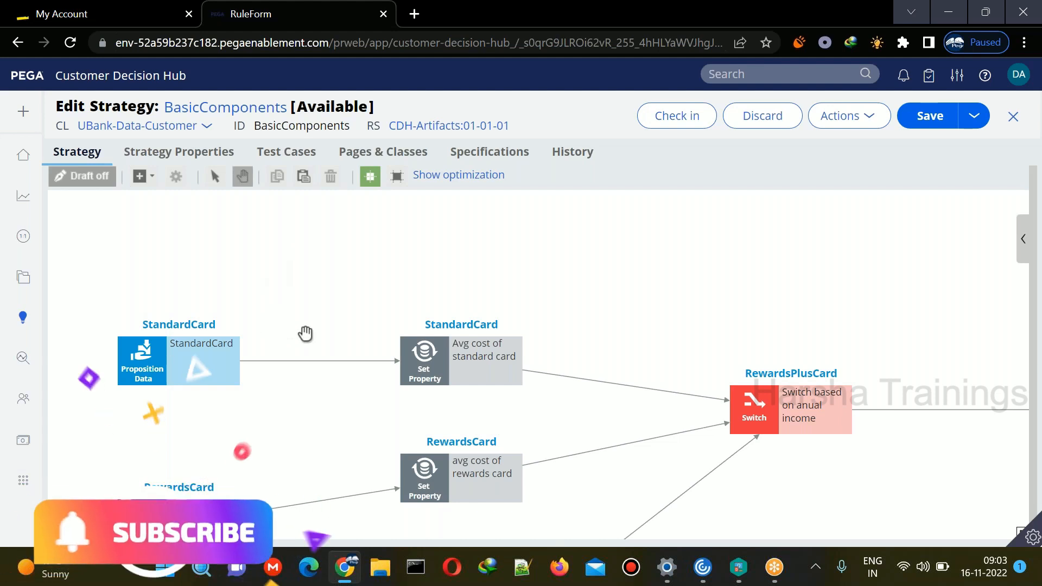
pyautogui.moveTo(304, 292); pyautogui.dragTo(303, 258)
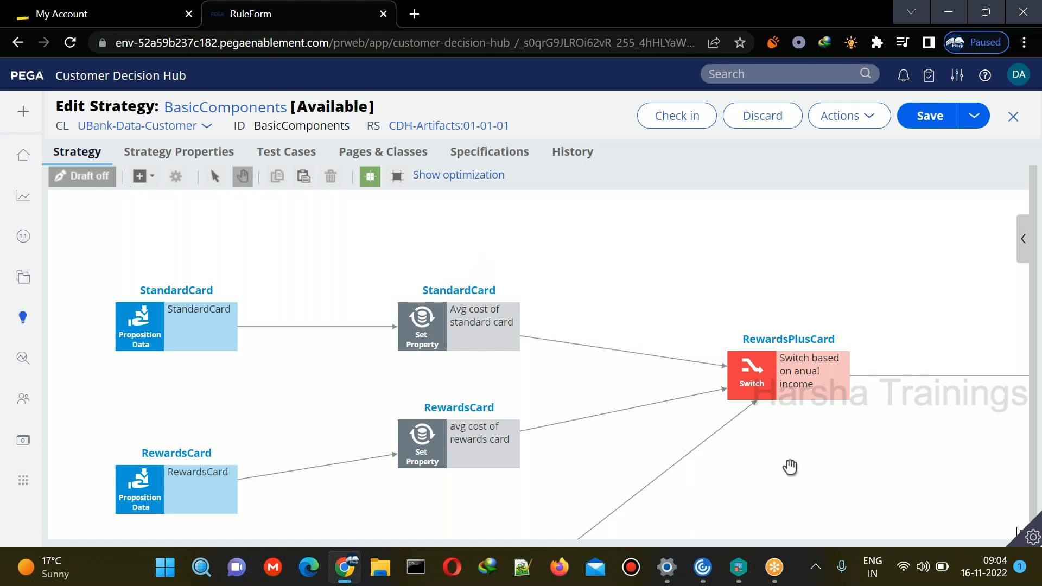
pyautogui.moveTo(790, 467); pyautogui.dragTo(761, 435)
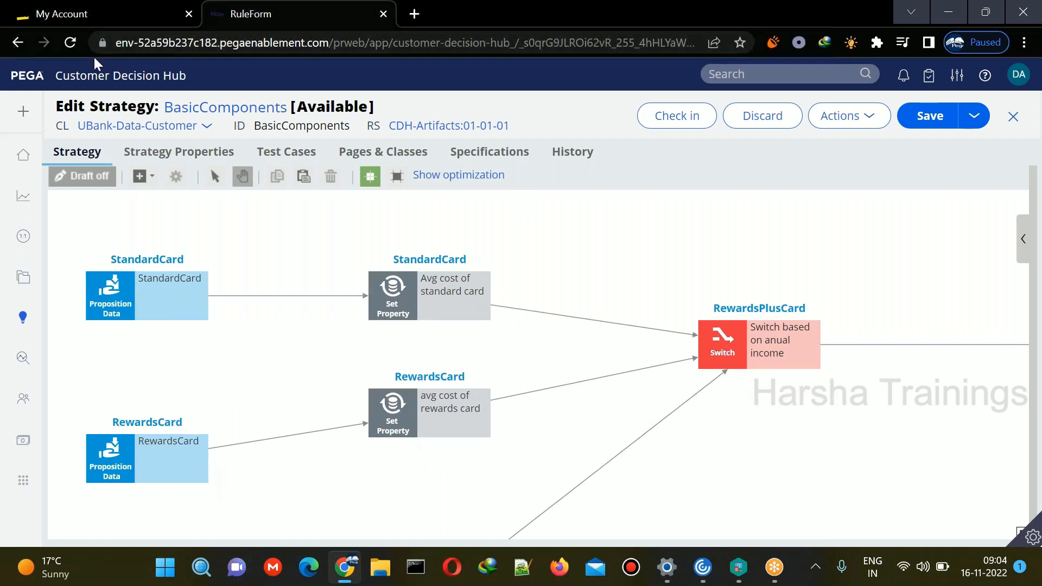
# Load the Pega Academy challenge "Exploring cross-sell on the web" in the browser tab showing the GoTo account page.
pyautogui.click(89, 12)
pyautogui.hotkey('ctrl', 'l')
pyautogui.write('cro')
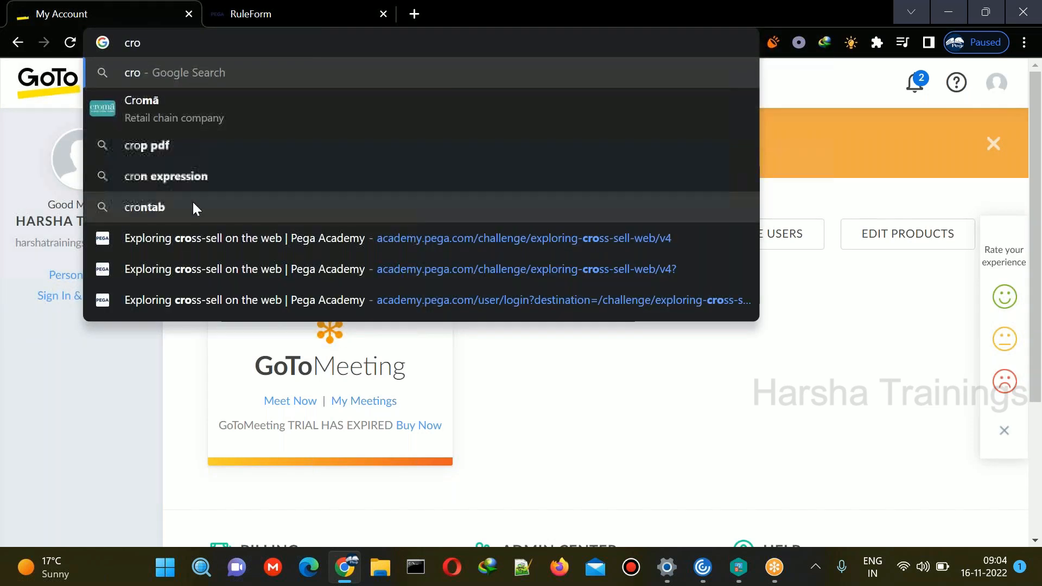
pyautogui.click(193, 233)
pyautogui.click(283, 54)
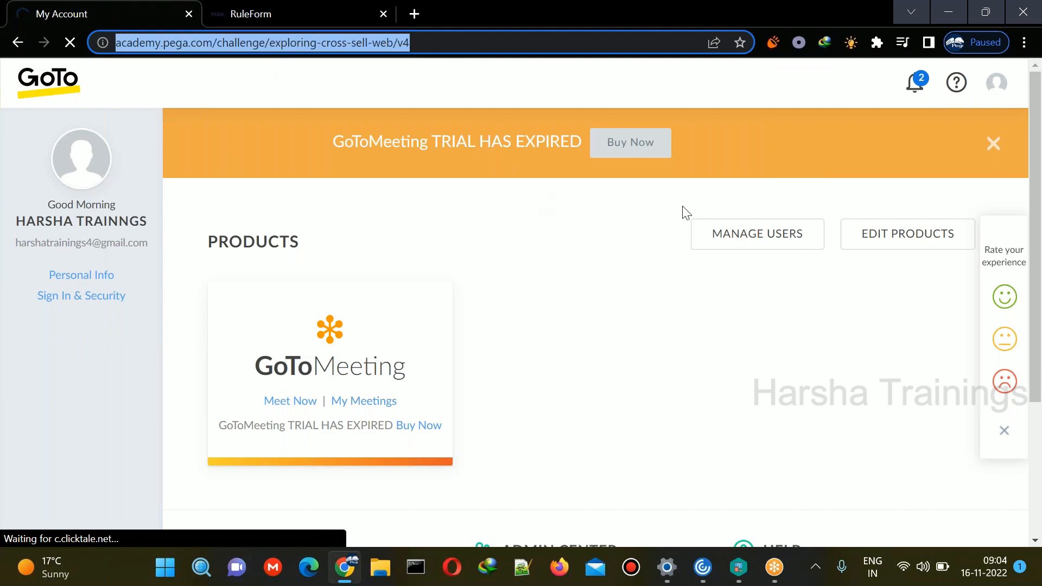
pyautogui.click(810, 234)
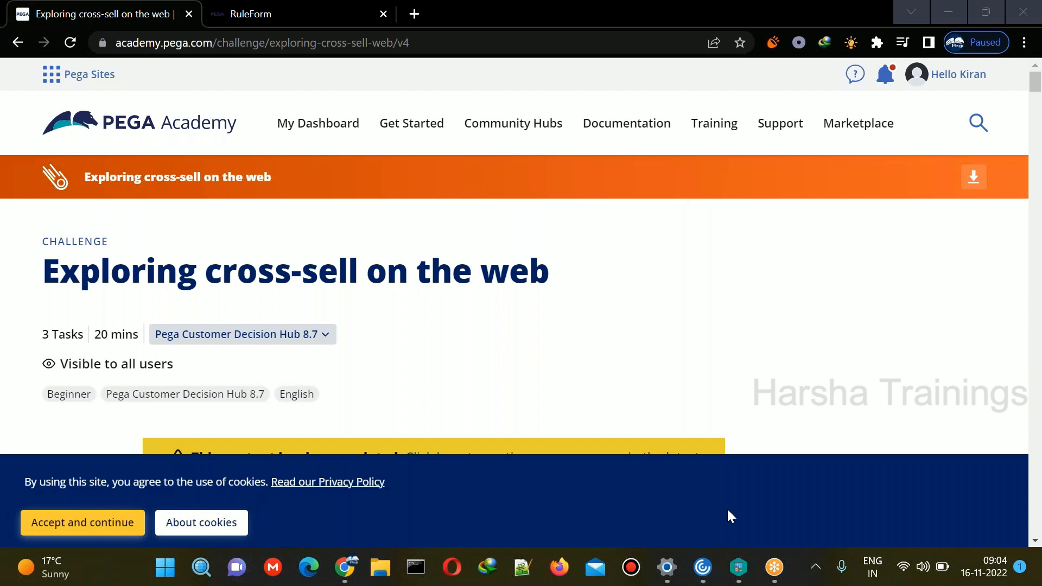
# Look through the challenge's Customer Profile Viewer instructions and return to the BasicComponents strategy diagram.
pyautogui.click(1031, 81)
pyautogui.moveTo(1031, 81); pyautogui.dragTo(1031, 244)
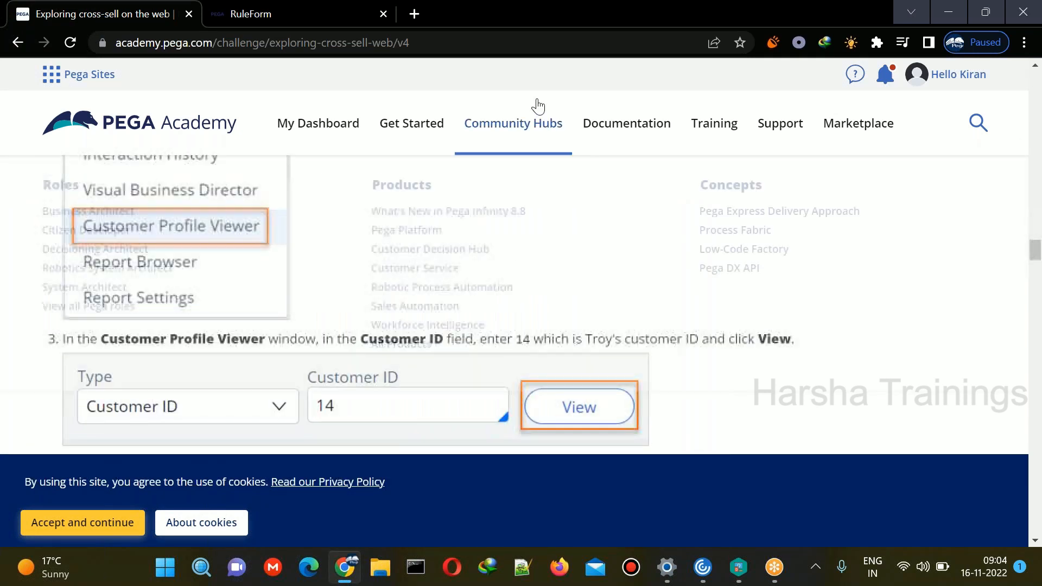
pyautogui.click(235, 26)
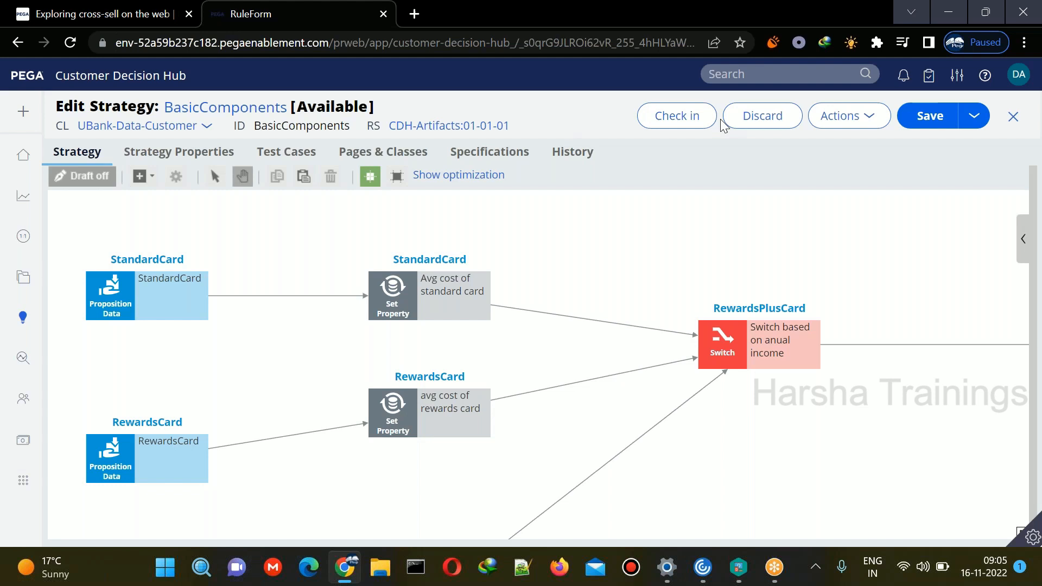
pyautogui.click(894, 15)
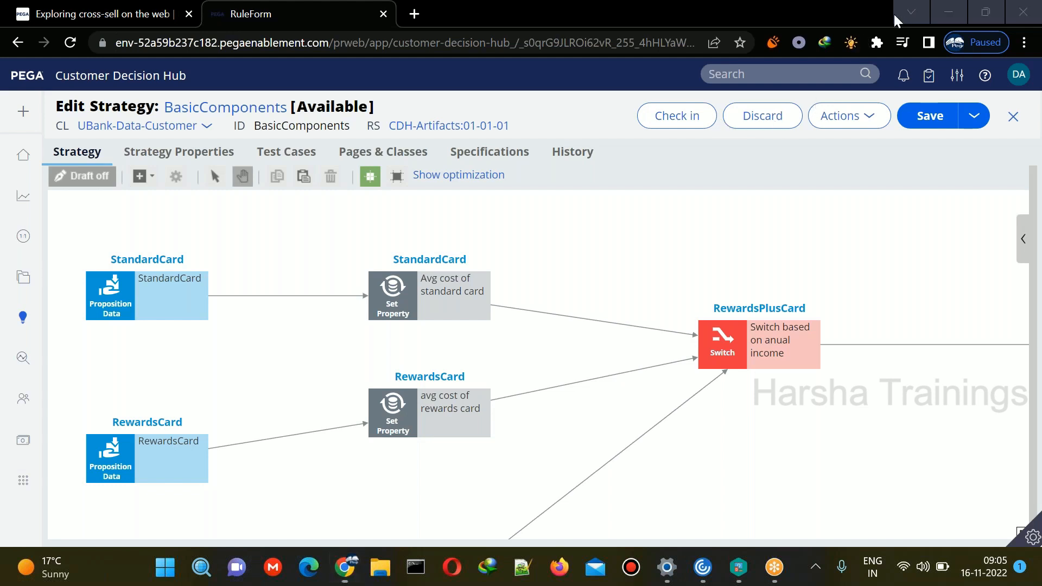